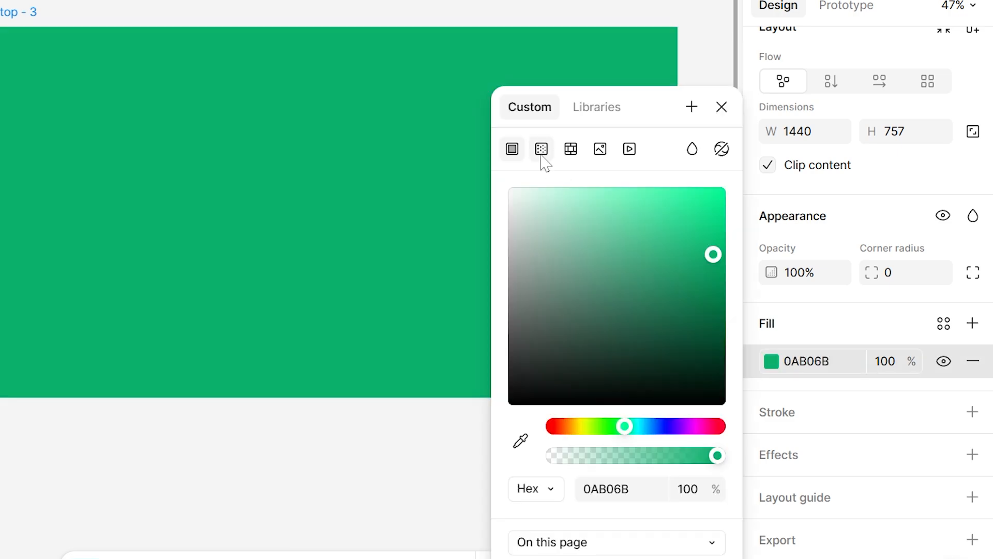
Change the Desktop - 3 frame's fill to a linear gradient running diagonally, with its dark green end at the upper-left corner.
left_click(541, 149)
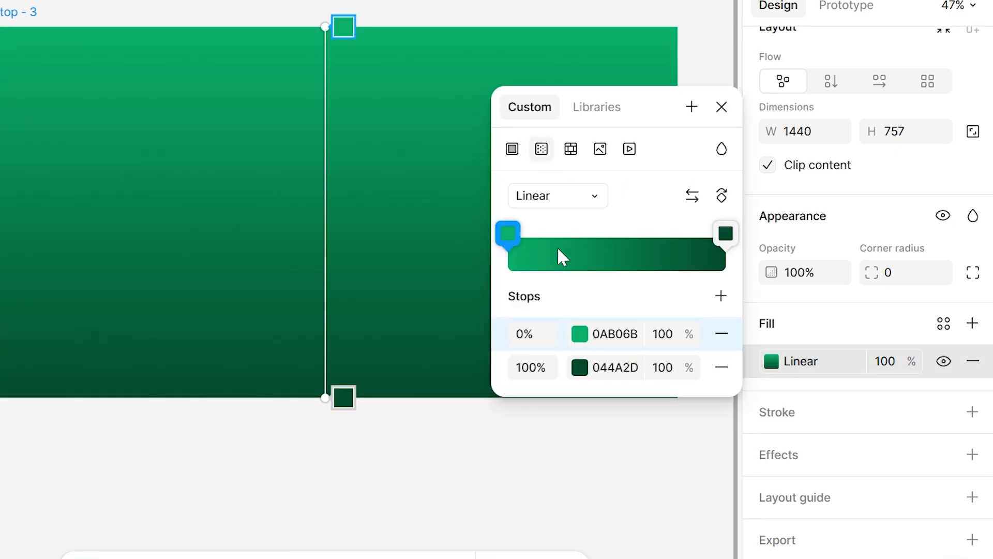
left_click_drag(325, 27, 191, 26)
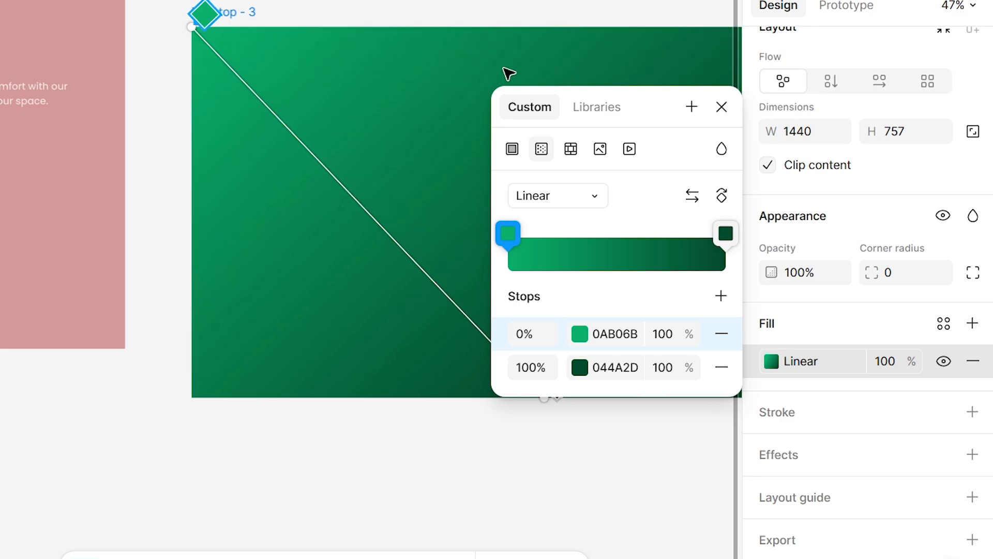
left_click_drag(635, 110, 0, 105)
left_click(253, 214)
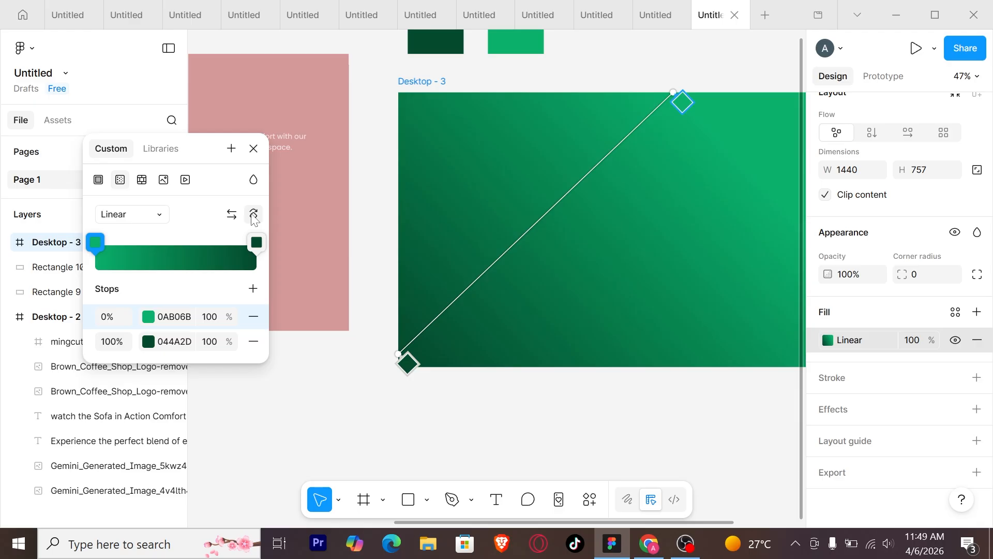
left_click(253, 214)
left_click_drag(664, 376, 773, 520)
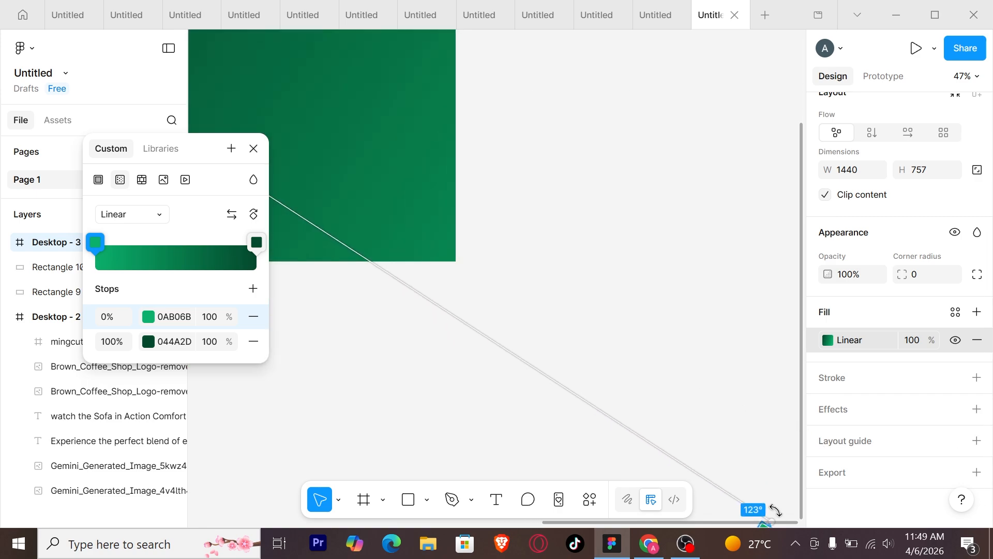
left_click_drag(559, 255, 811, 358)
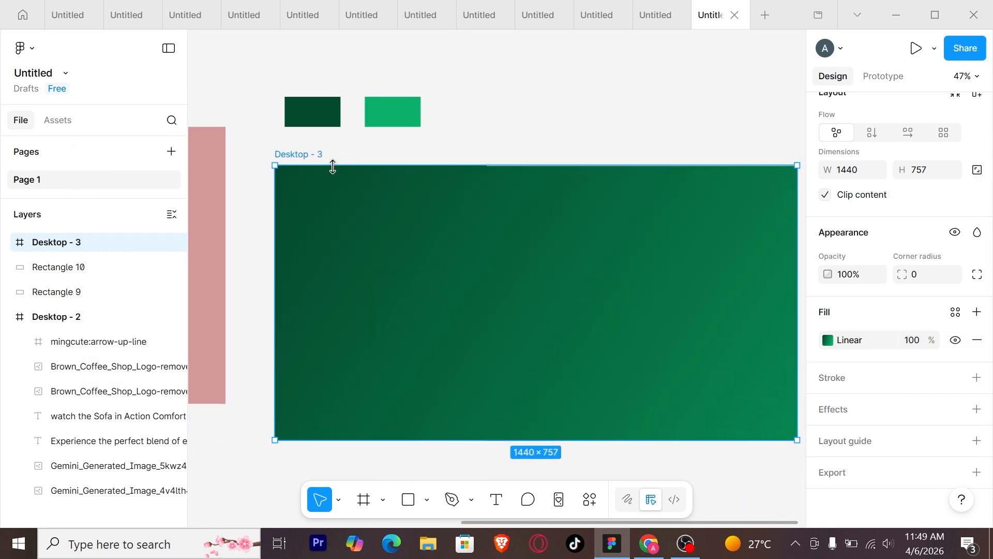
Resample the 0% stop colour of the frame's gradient from the light green swatch above the frame.
left_click(828, 342)
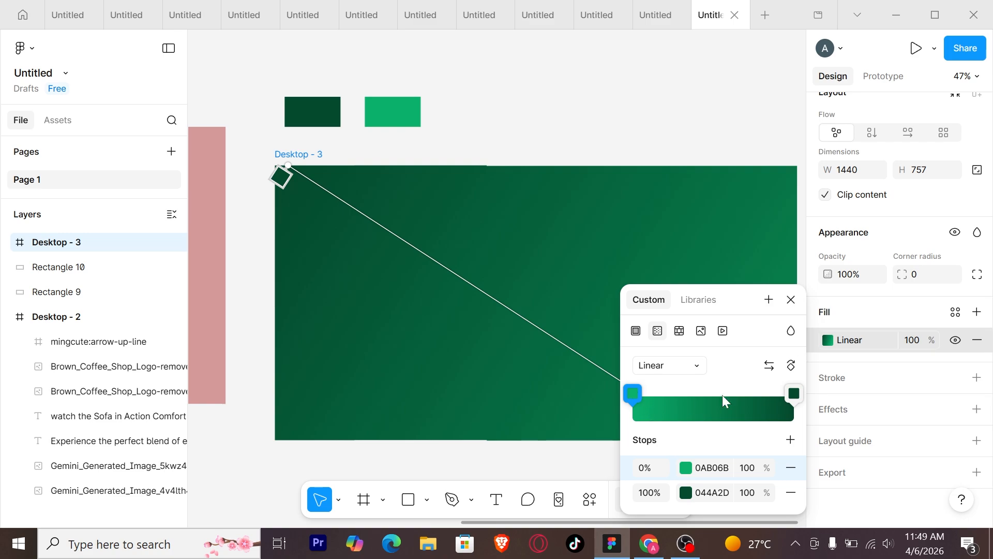
left_click(794, 394)
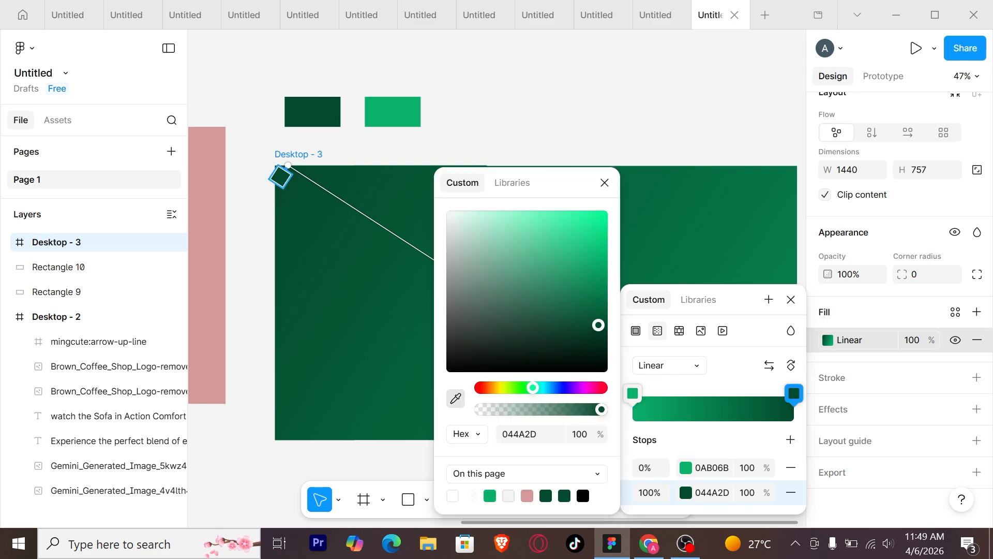
left_click(634, 394)
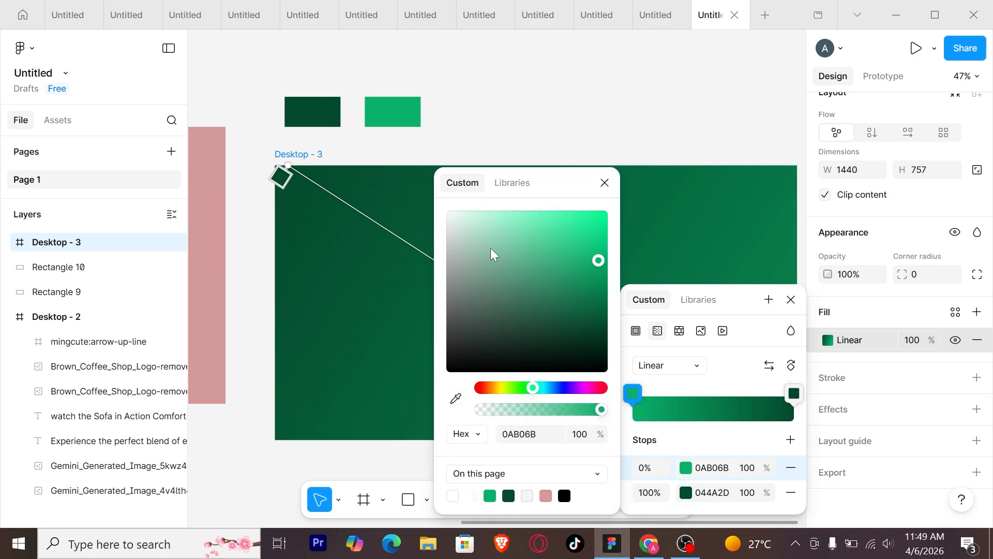
left_click(456, 399)
left_click(406, 105)
left_click(538, 103)
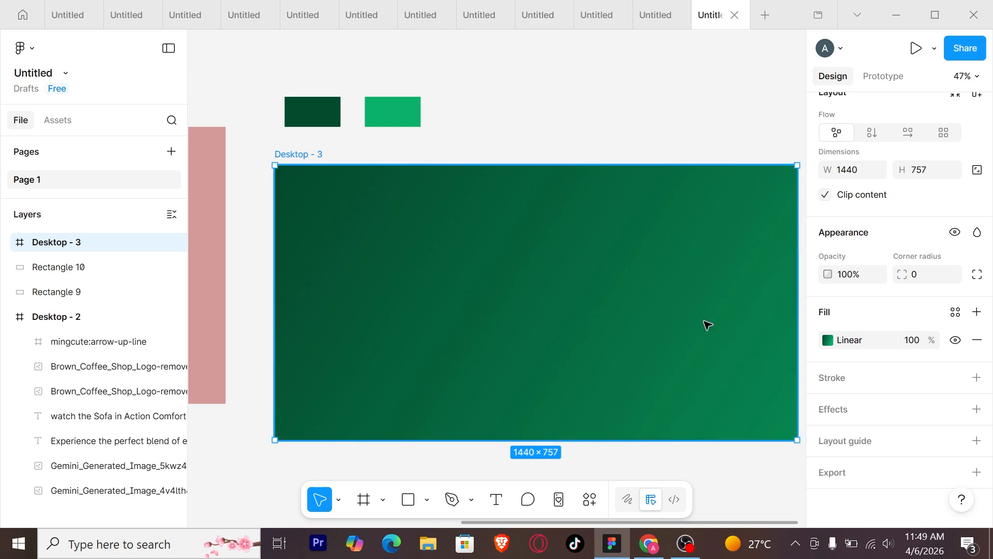
Draw a rectangle about 1373 × 632 inside the Desktop - 3 frame, leaving a green margin around it.
scroll(703, 320, "up", 1)
scroll(569, 279, "down", 1)
scroll(569, 279, "right", 1)
key("r")
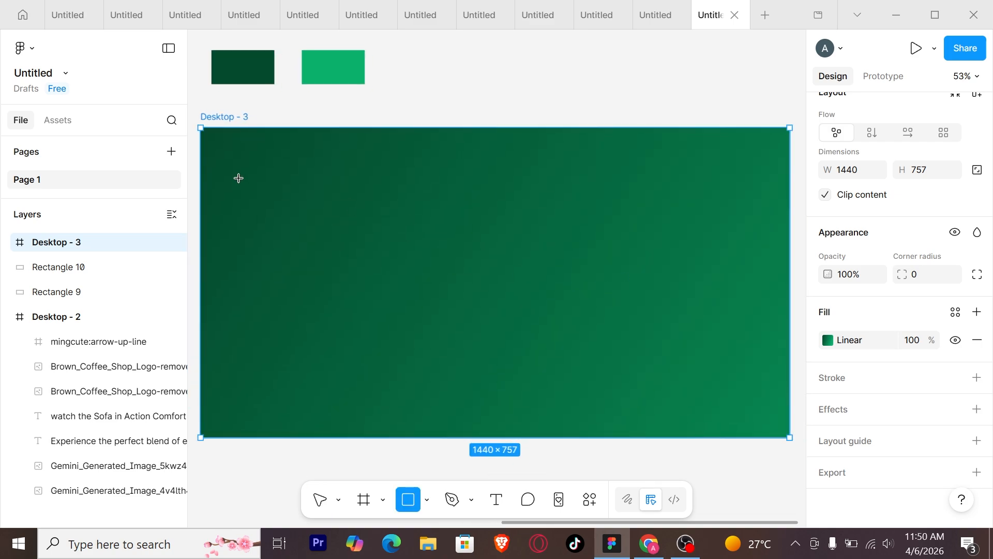
mouse_move(210, 170)
left_mouse_down()
mouse_move(577, 302)
mouse_move(777, 421)
mouse_move(754, 429)
left_mouse_up()
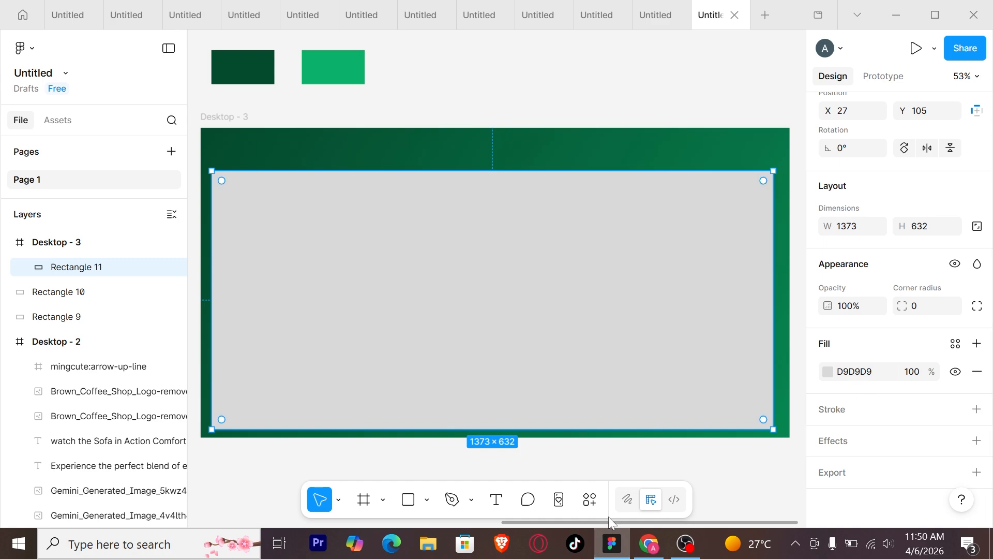
Run the Morph plugin's Glassy effect on the new rectangle and shift its window aside.
left_click(589, 499)
left_click(392, 301)
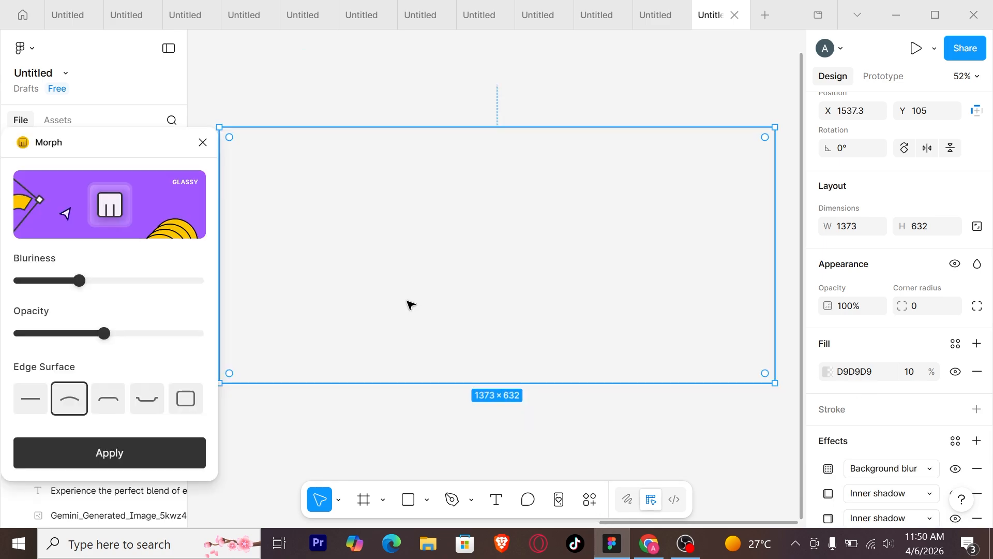
left_click_drag(133, 157, 71, 166)
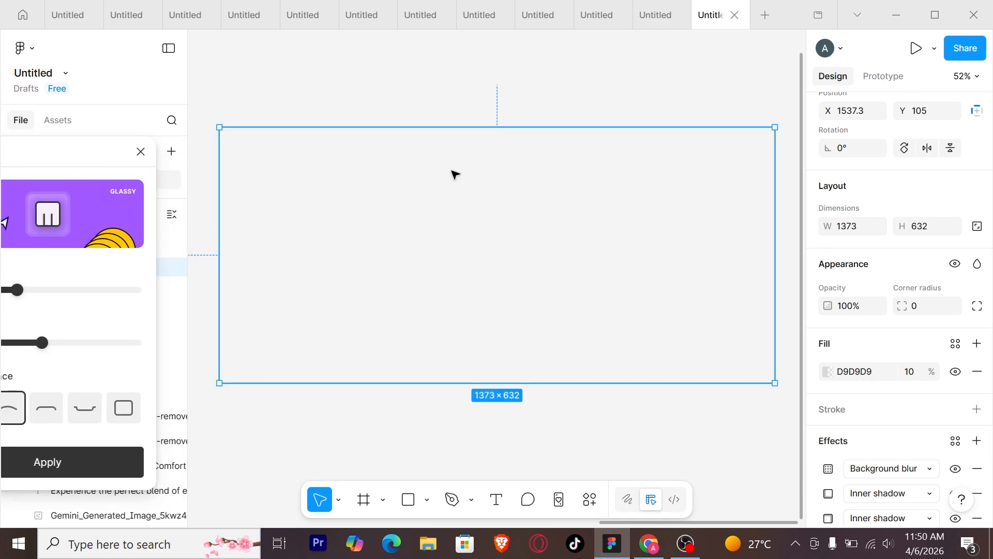
Move the glass rectangle into the Desktop - 3 frame at X 33, Y 94, replacing the deleted solid grey rectangle.
scroll(545, 165, "down", 3)
left_click_drag(561, 182, 777, 312)
left_click(560, 311)
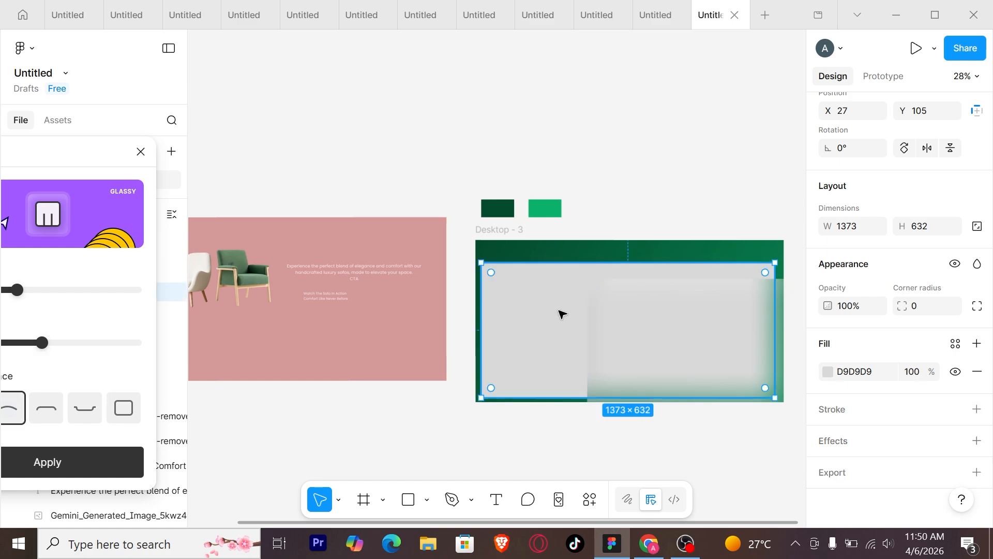
key("Delete")
left_click_drag(702, 319, 617, 296)
Lower the glass effect's bluriness slightly and its opacity to a 6.5% fill, and close the Morph plugin.
left_click_drag(58, 144, 172, 109)
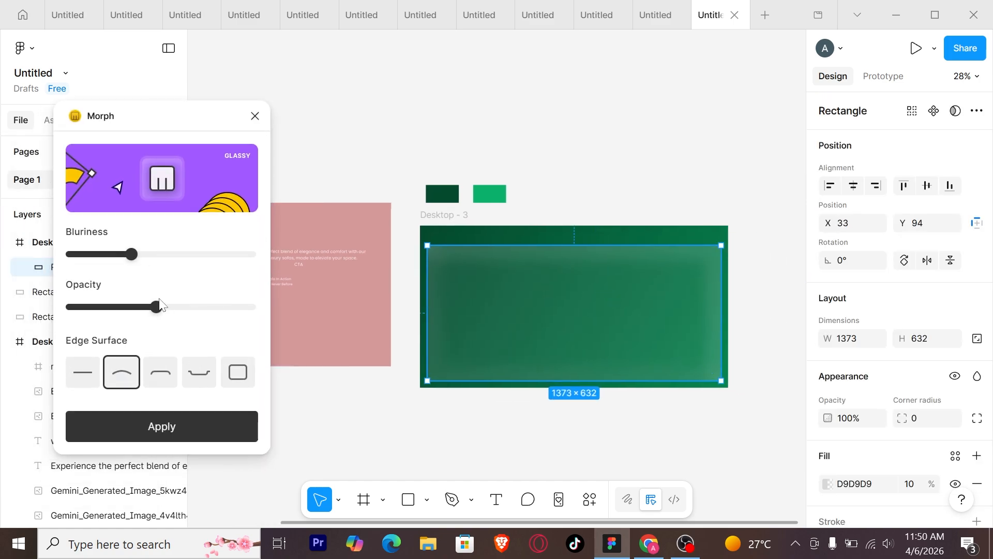
left_click_drag(116, 257, 114, 257)
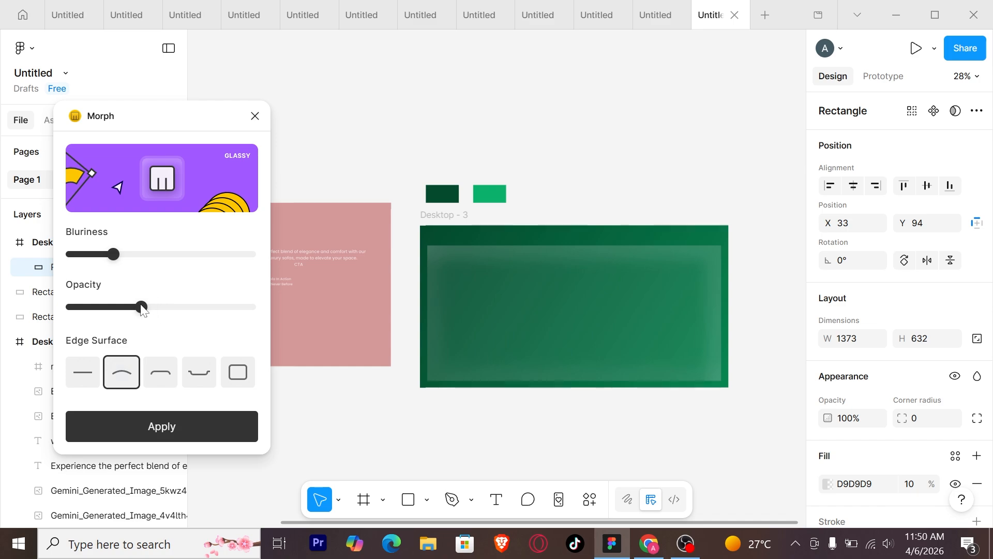
left_click_drag(143, 309, 117, 307)
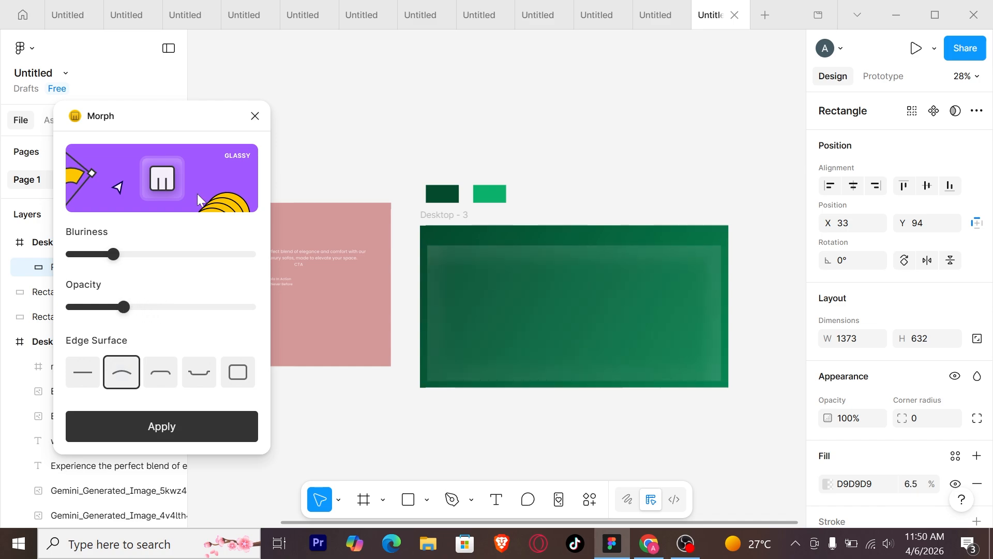
left_click(288, 178)
left_click(256, 115)
Set the glass rectangle's corner radius to 20.
scroll(611, 305, "up", 3)
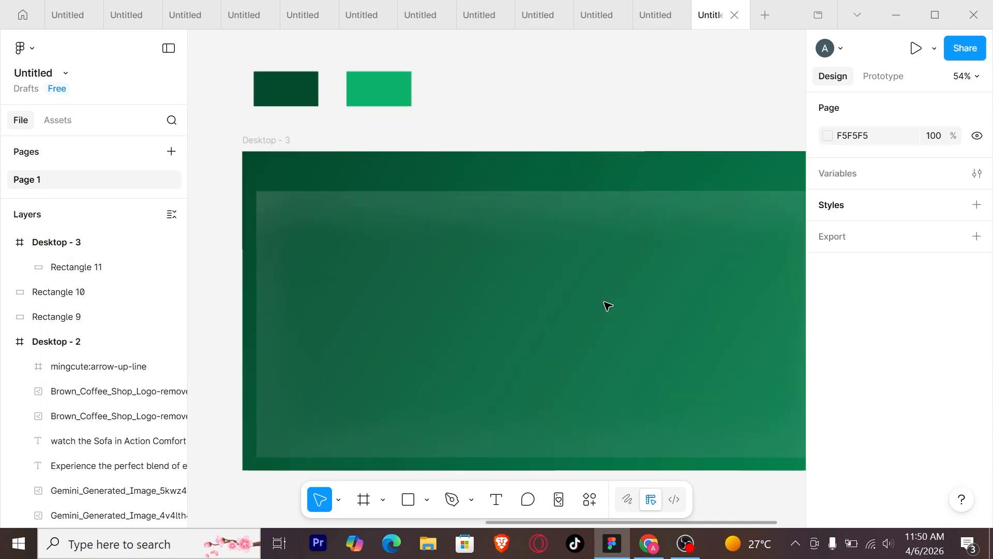
left_click(635, 305)
scroll(889, 334, "down", 3)
left_click(918, 223)
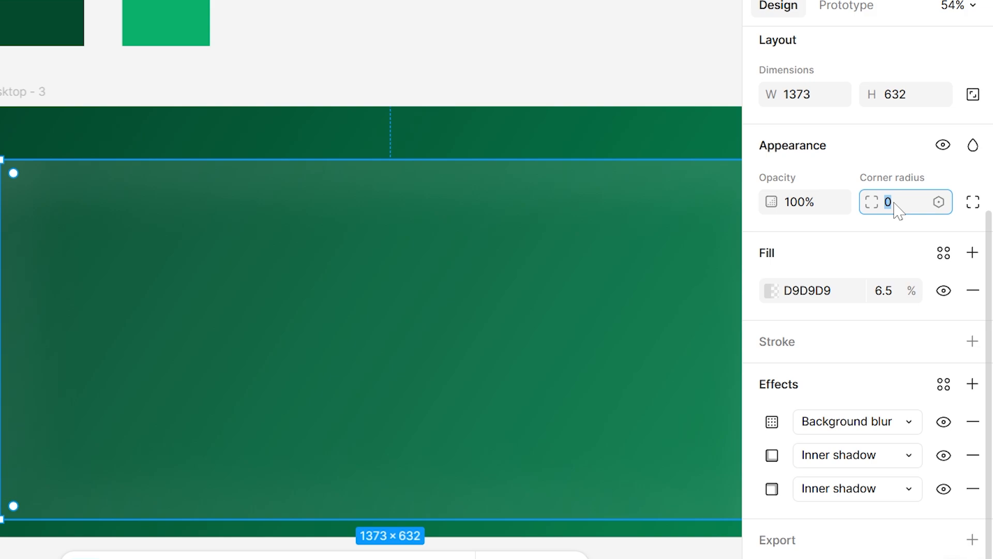
key("Return")
scroll(896, 328, "up", 5)
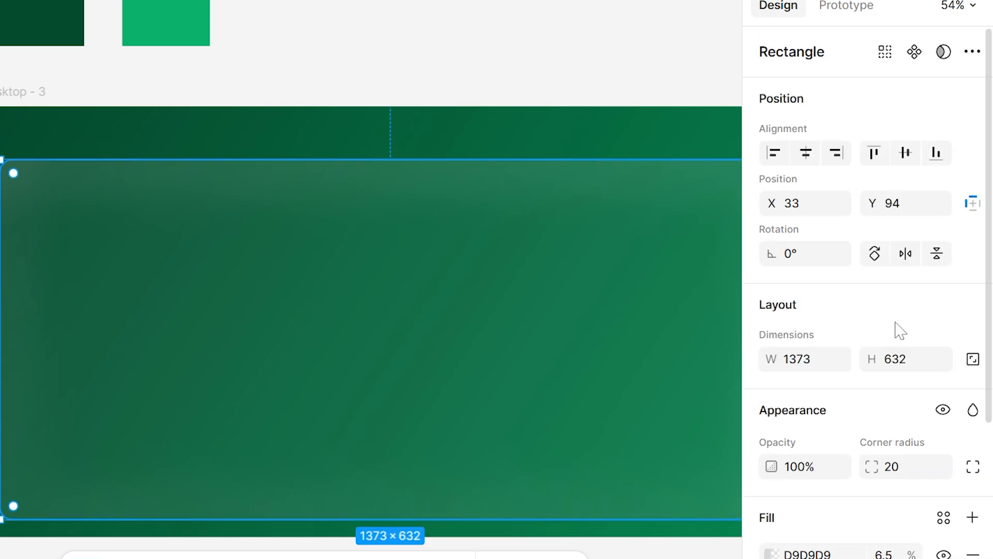
scroll(909, 361, "down", 2)
left_click(912, 368)
key("Return")
left_click(460, 40)
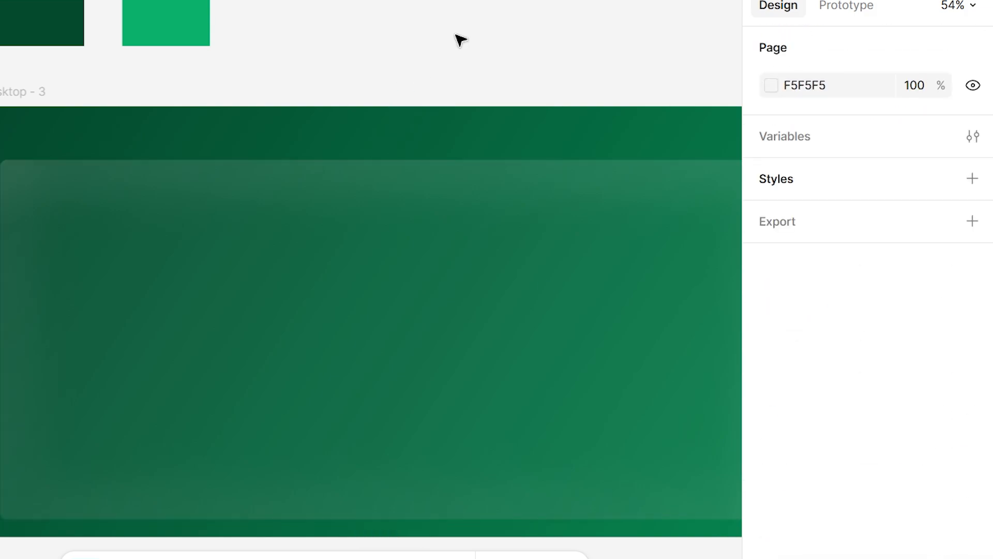
Add the text "elevate your landing page" in the upper part of the glass rectangle.
scroll(461, 83, "up", 1)
left_click_drag(514, 142, 448, 56)
scroll(437, 69, "down", 1)
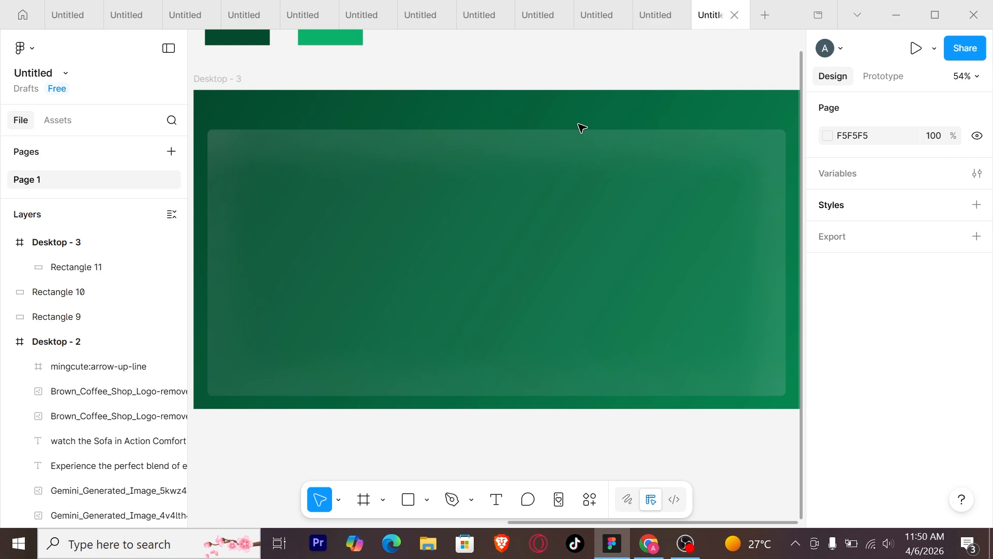
scroll(582, 127, "down", 1)
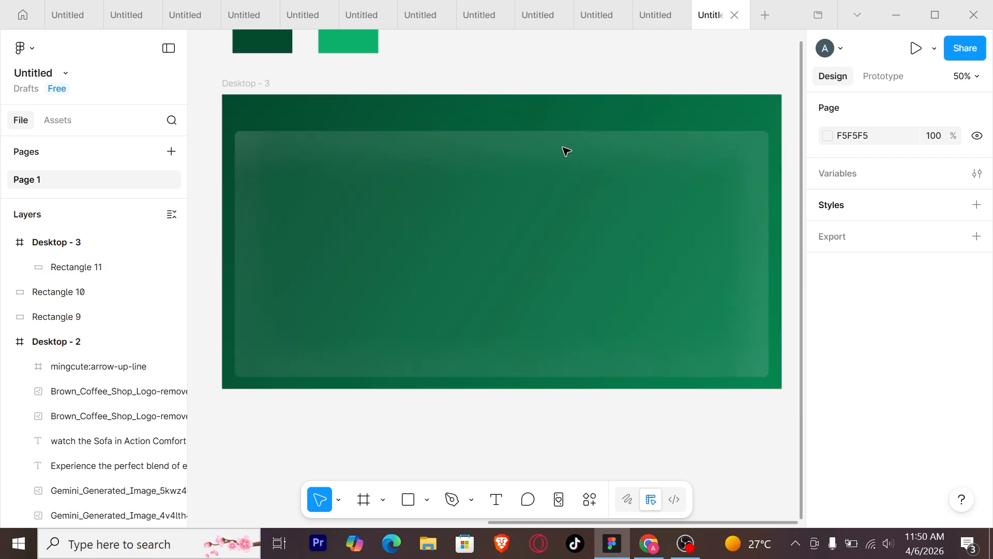
key("t")
left_click(412, 174)
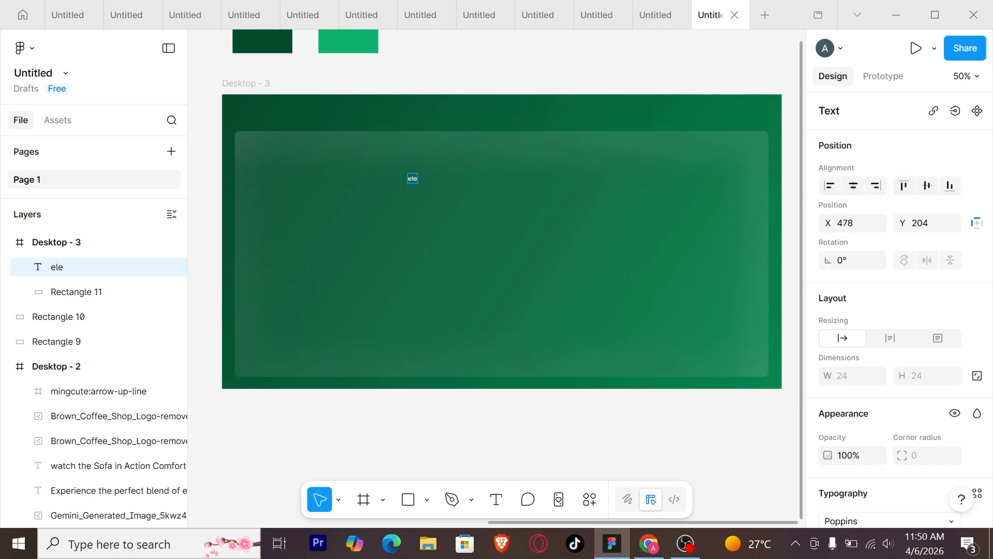
type("elevate your")
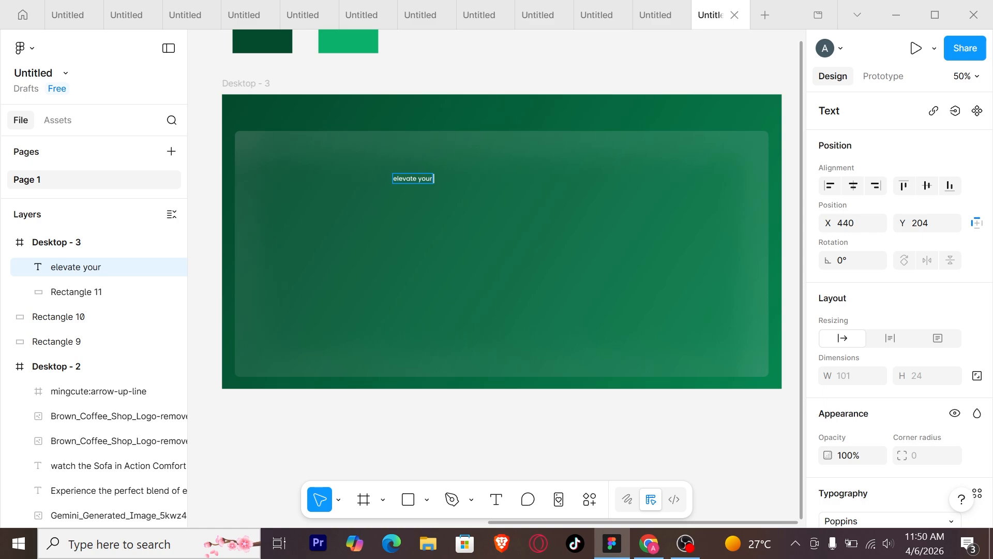
type(" landing page")
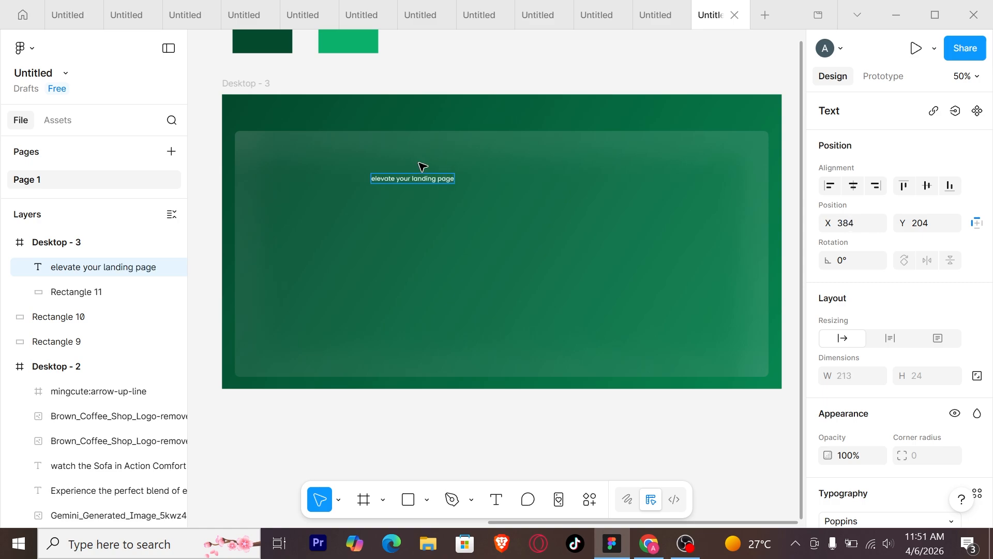
Set the case of the whole heading text to title case.
key("ctrl+a")
scroll(975, 303, "down", 5)
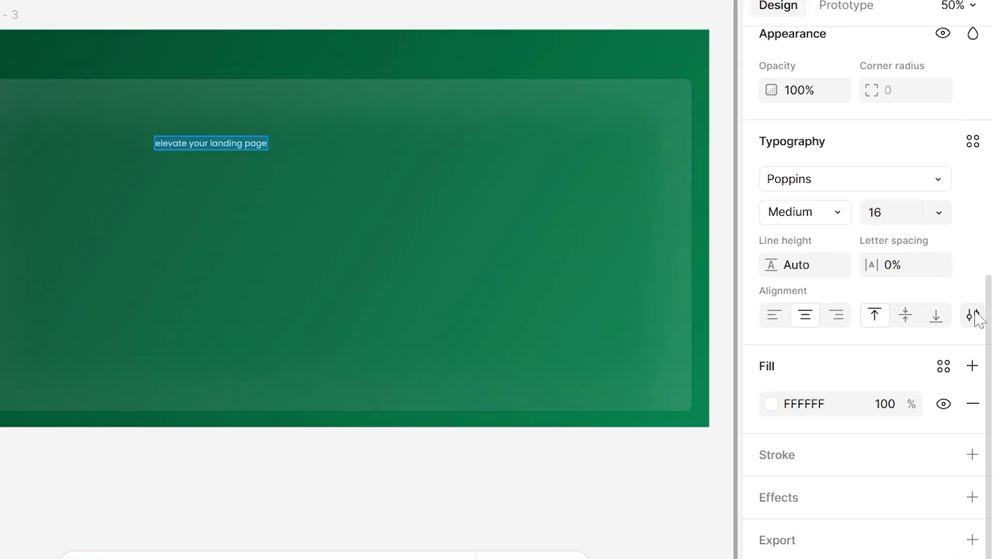
left_click(977, 305)
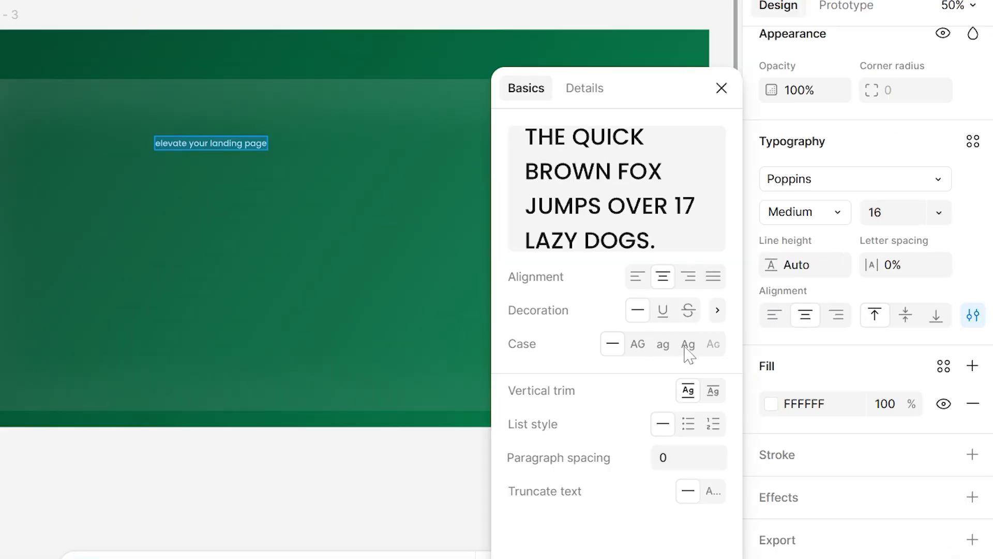
left_click(687, 345)
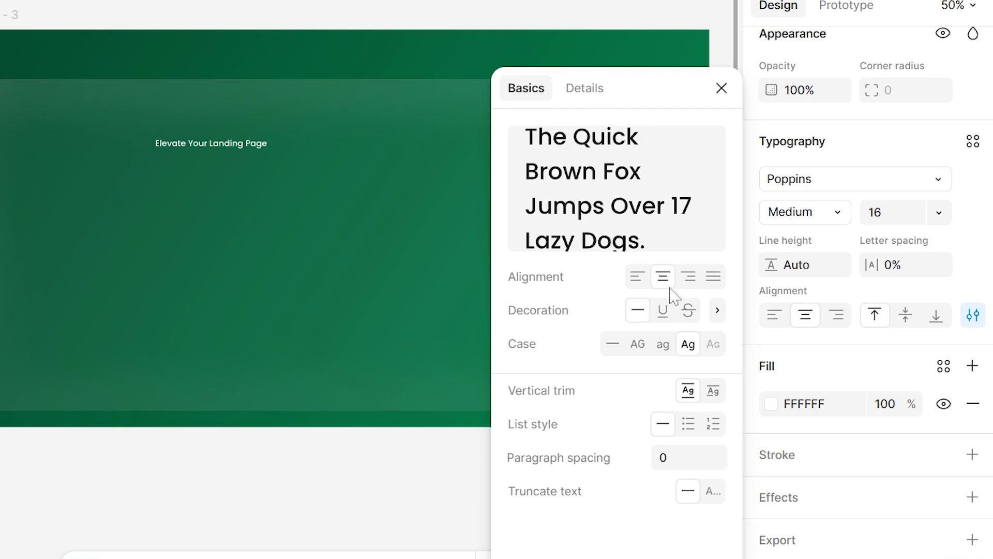
left_click(721, 88)
Format the heading in Libre Baskerville Bold at size 48.
left_click(896, 185)
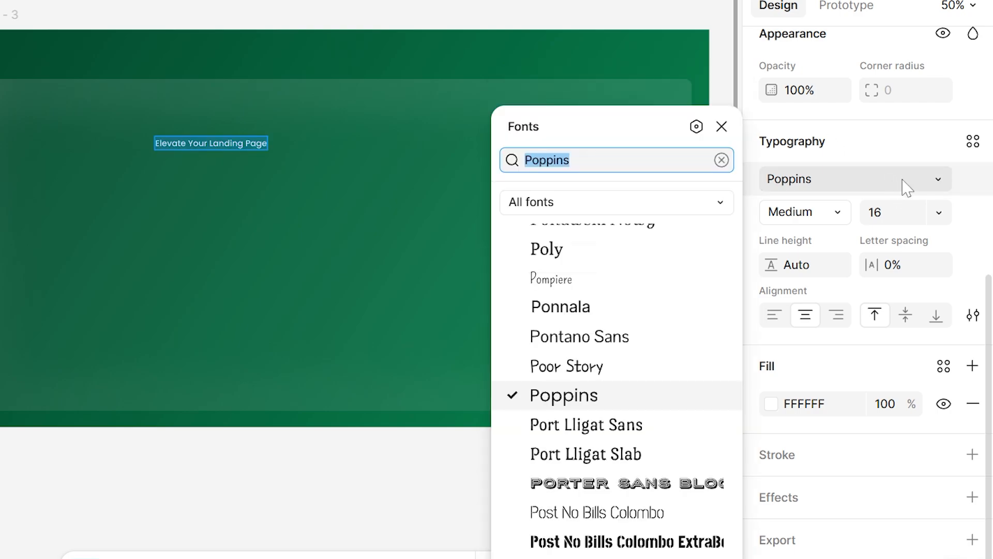
type("libre")
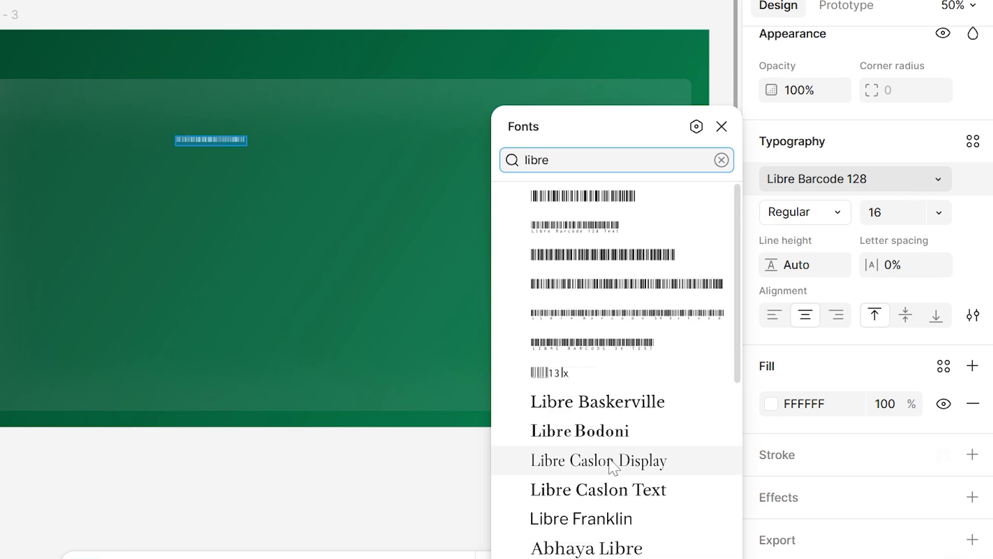
left_click(610, 401)
left_click(890, 214)
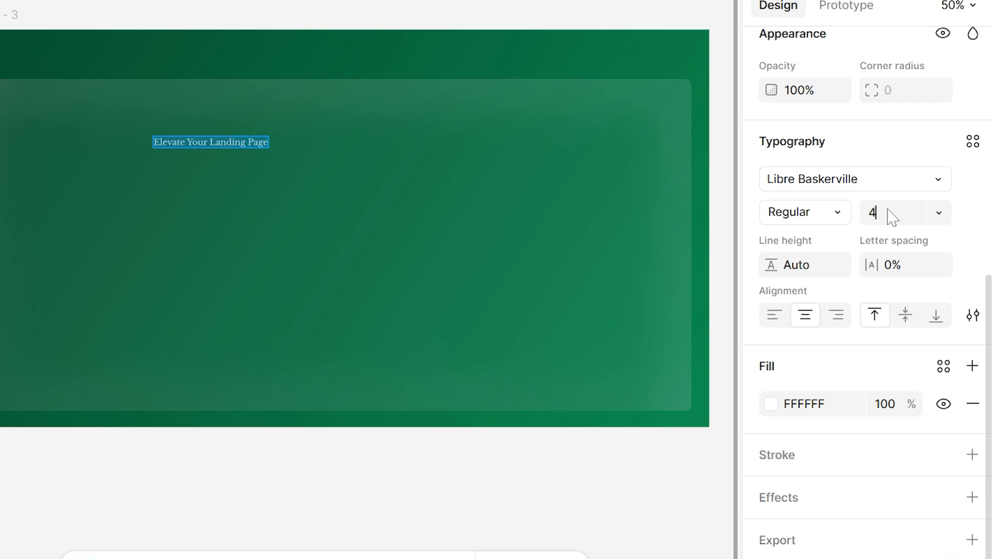
key("Return")
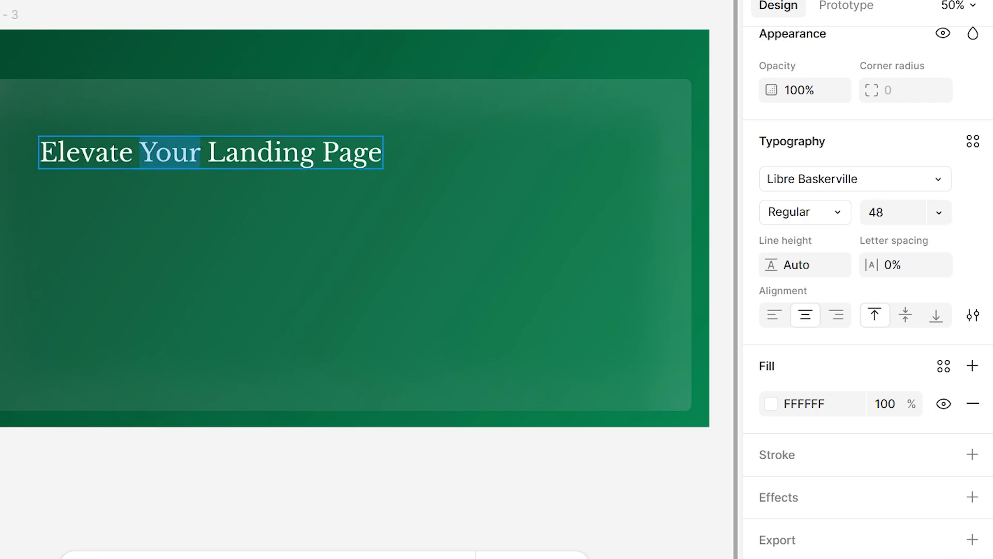
left_click(828, 215)
left_click(830, 231)
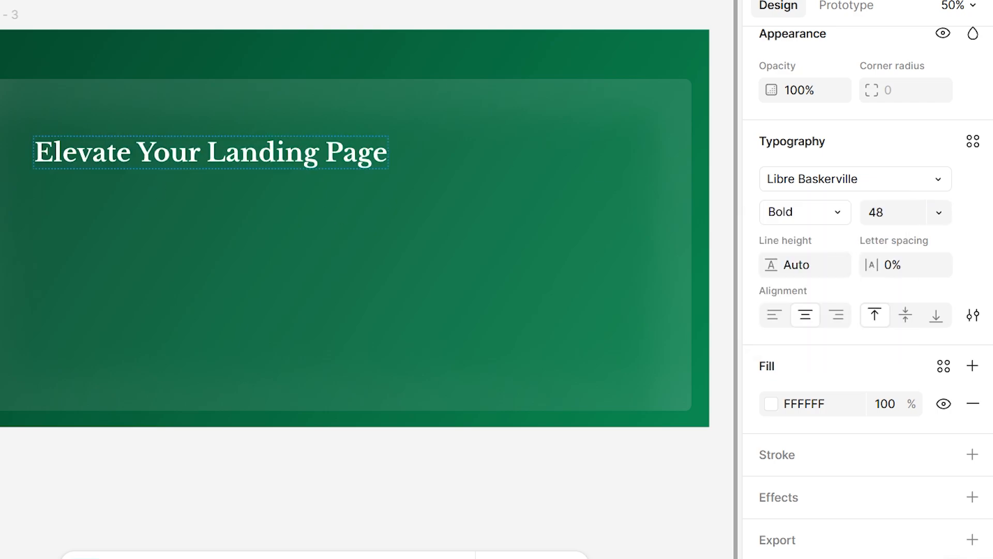
Wrap the heading in an auto layout frame with horizontal and vertical padding of 2.
key("shift+a")
scroll(905, 282, "up", 5)
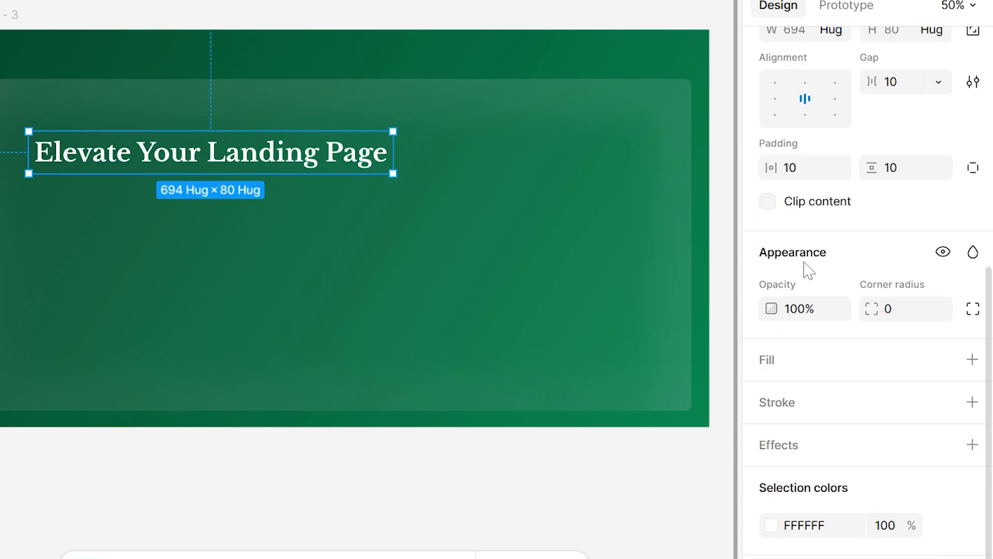
left_click(817, 302)
type("2")
left_click(886, 297)
type("2")
key("Return")
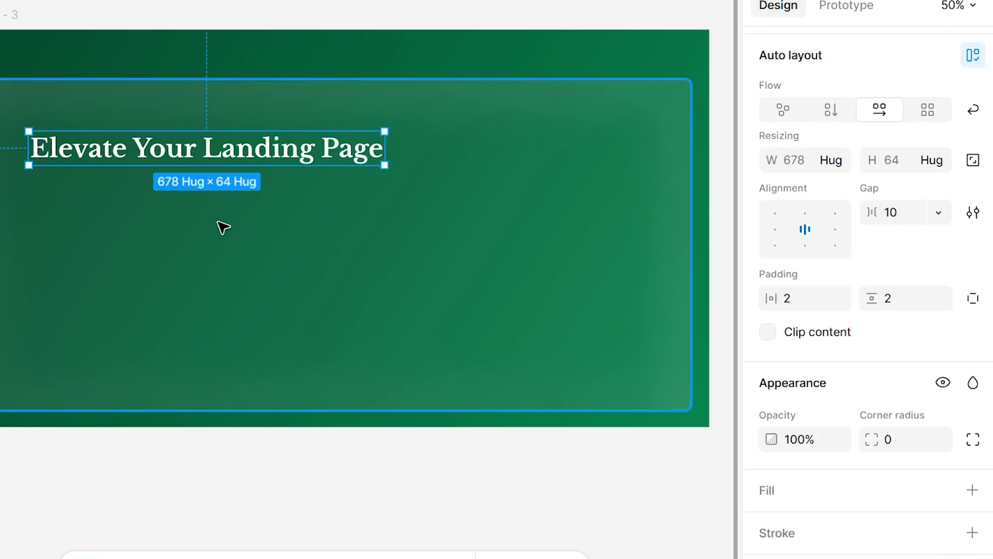
Duplicate the heading below itself and replace the copy's text with the "Experience the perfect blend of elegance" paragraph from the Desktop - 2 frame.
left_click_drag(278, 154, 294, 200)
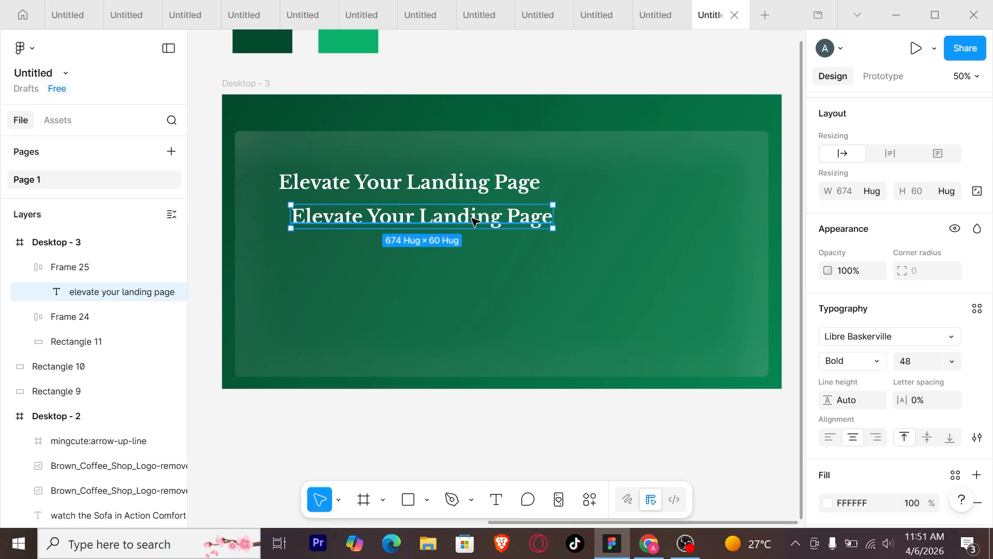
double_click(294, 199)
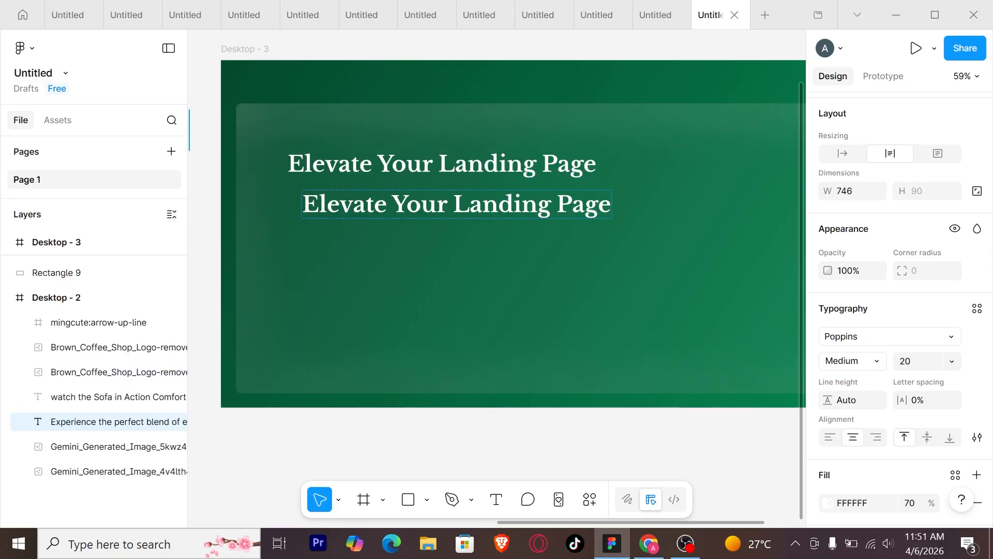
double_click(457, 204)
key("ctrl+v")
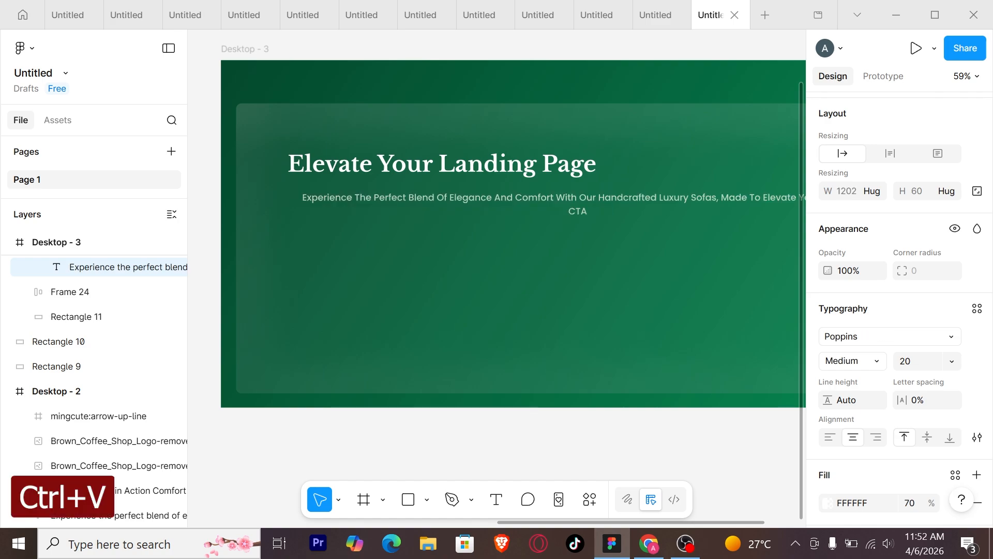
Narrow the paragraph's text box to a width of about 681 so its text wraps beneath the heading.
scroll(513, 234, "down", 3)
scroll(667, 224, "right", 2)
left_click_drag(666, 224, 509, 226)
scroll(403, 230, "up", 5)
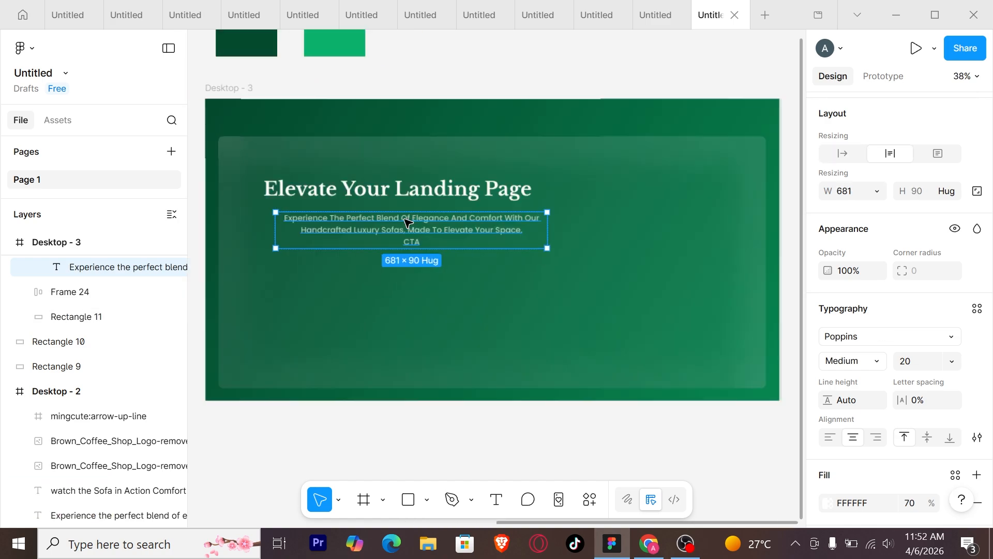
Combine the heading and paragraph frames in a vertical auto layout with a gap of 16.
left_click(413, 229)
left_click(412, 227)
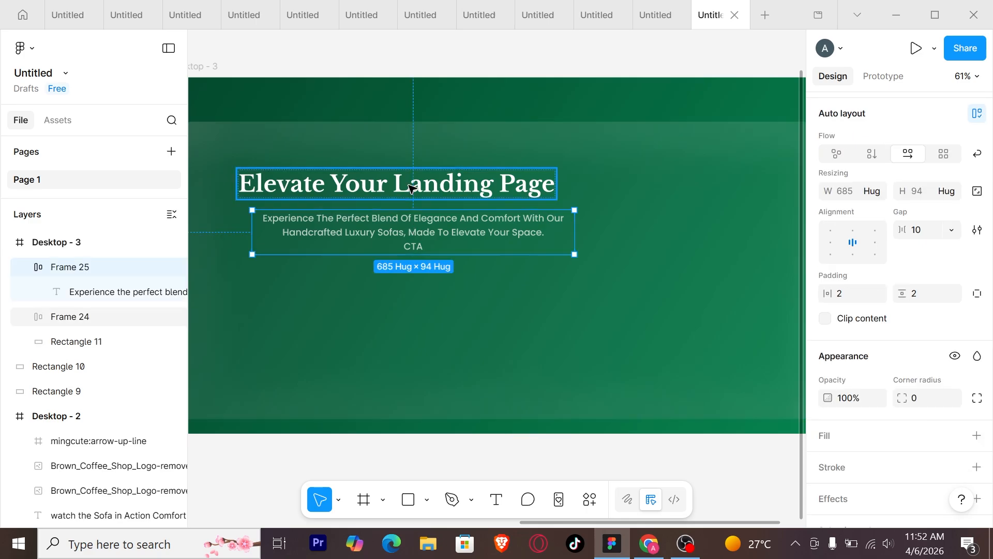
left_click(409, 186, "shift")
key("shift+a")
scroll(930, 329, "up", 2)
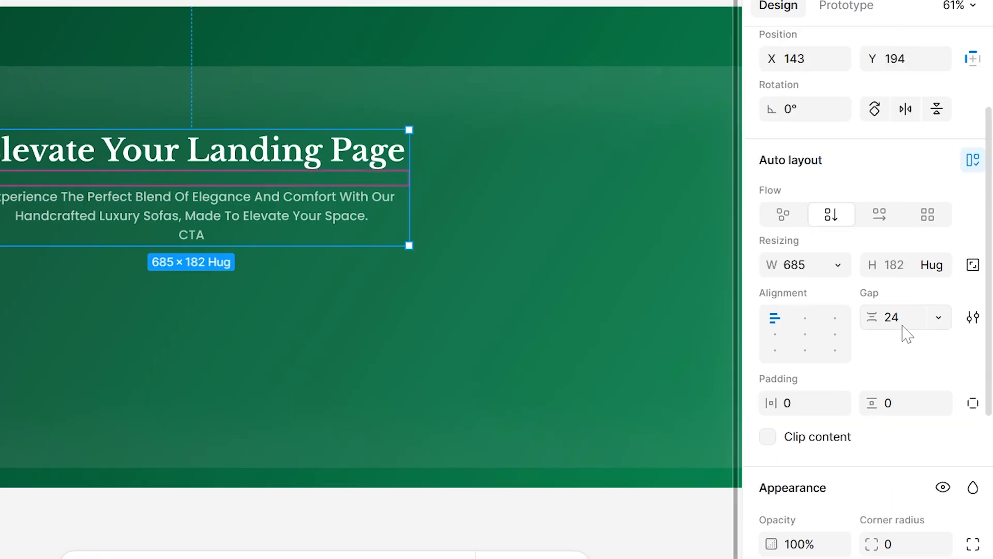
left_click(907, 334)
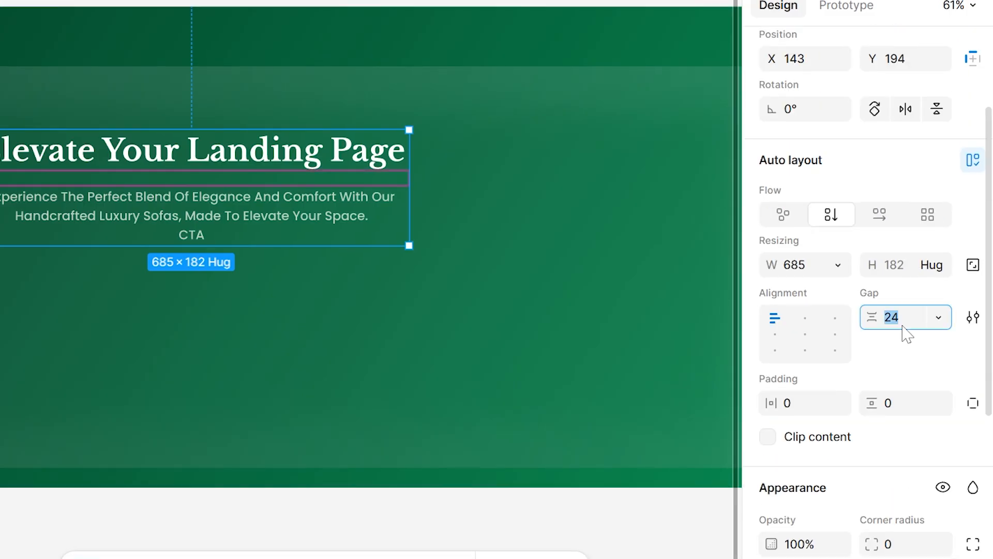
key("Return")
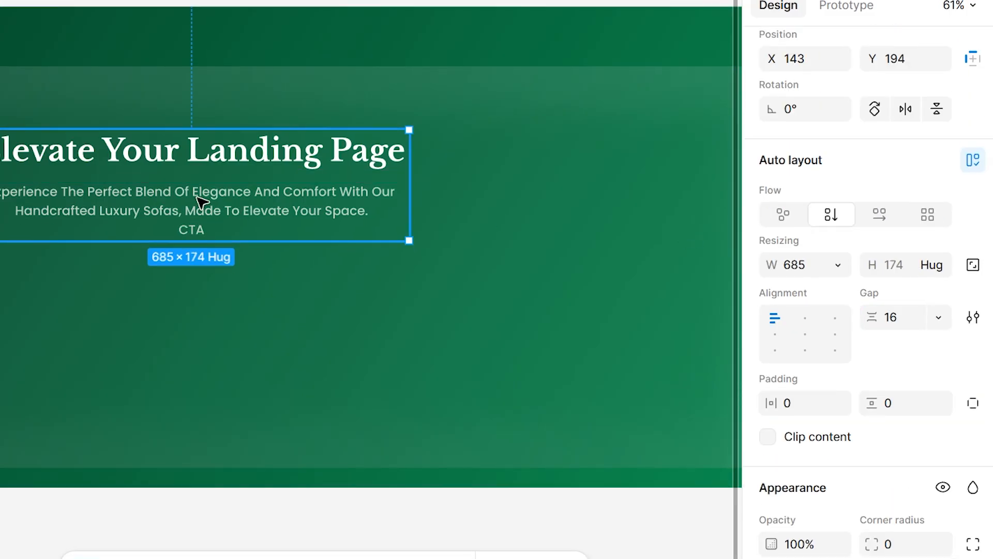
Move the heading and paragraph group toward the upper centre of the glass panel, and lock the glass rectangle.
left_click_drag(200, 204, 309, 190)
left_click(497, 277)
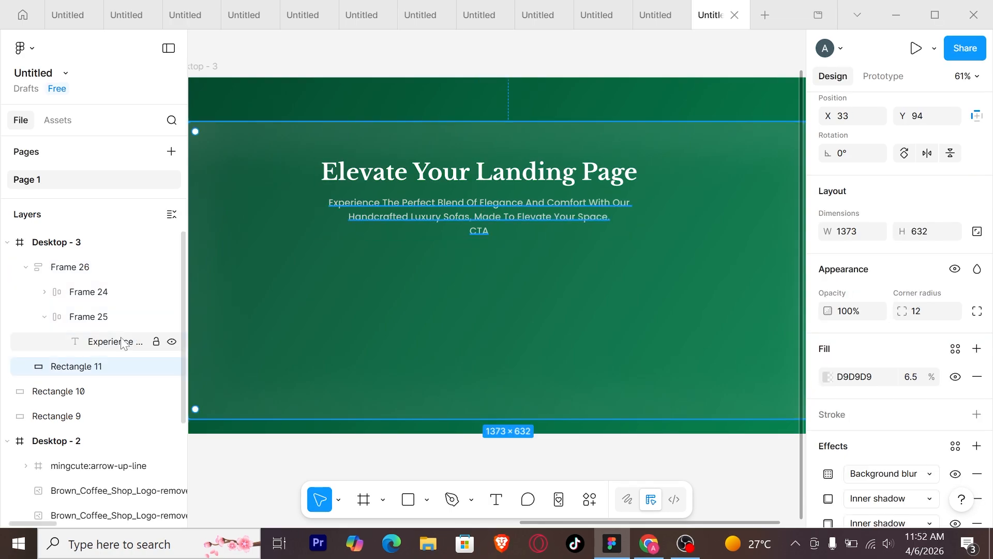
left_click(156, 366)
Add the text "find your sofa" below the paragraph and wrap it in an auto layout frame as a button.
key("t")
left_click(355, 281)
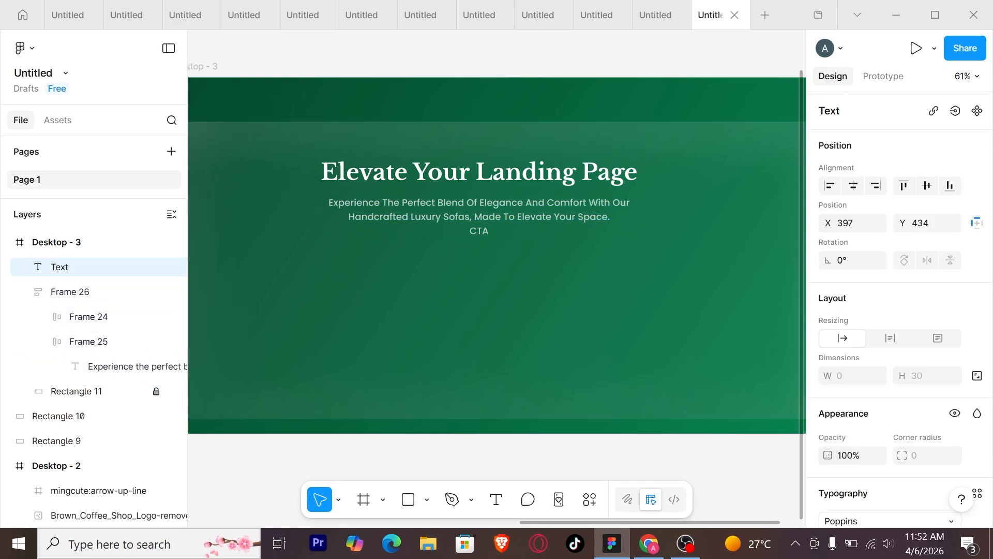
type("find your sofa")
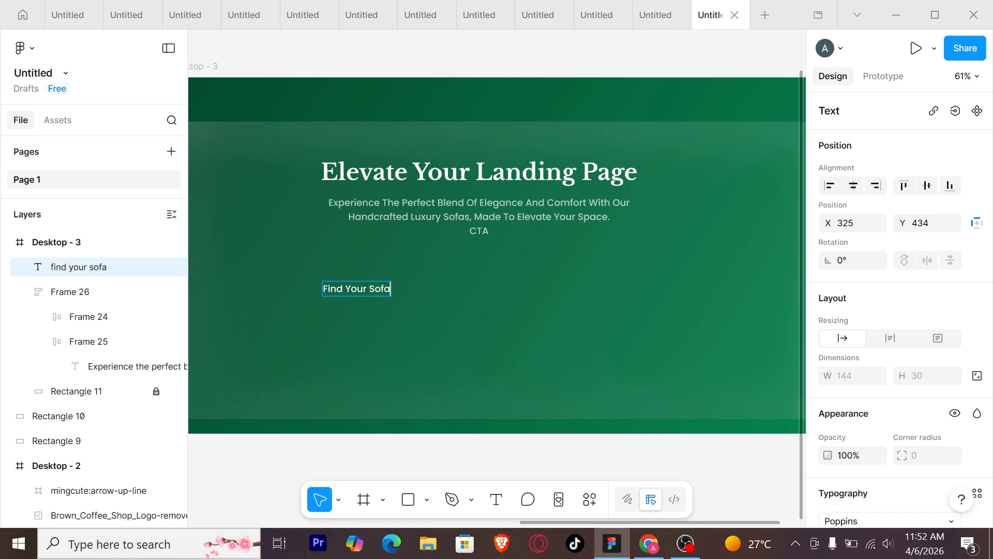
key("ctrl+a")
scroll(875, 337, "down", 5)
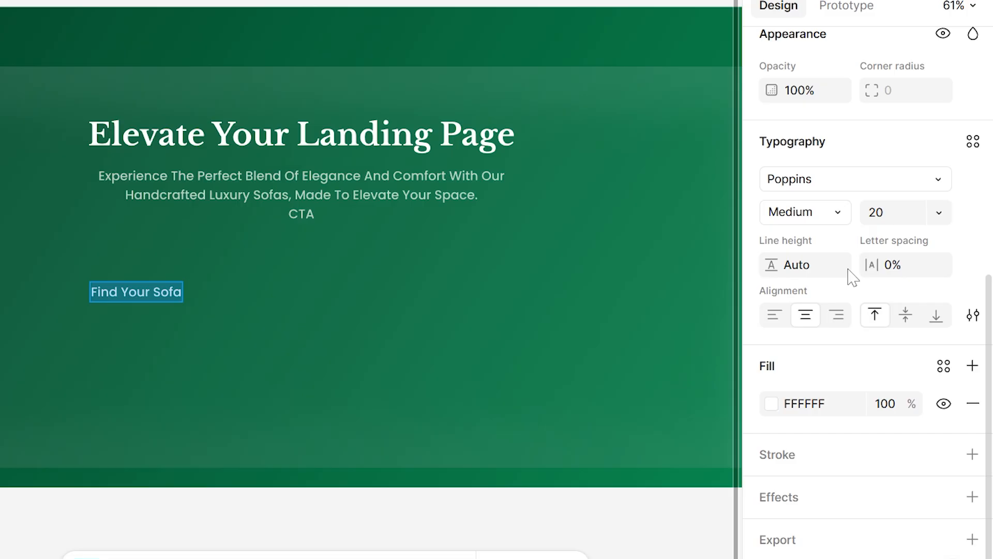
key("Escape")
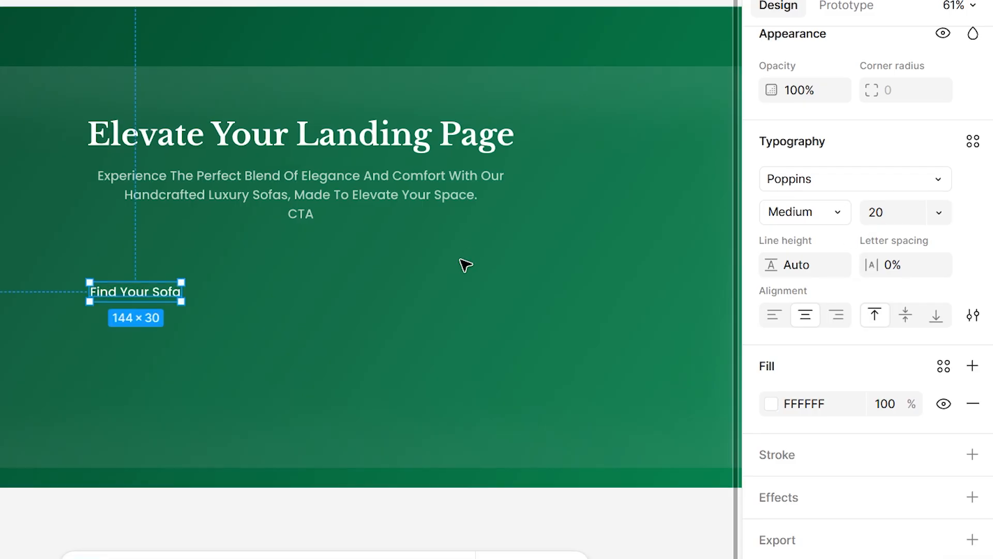
key("shift+a")
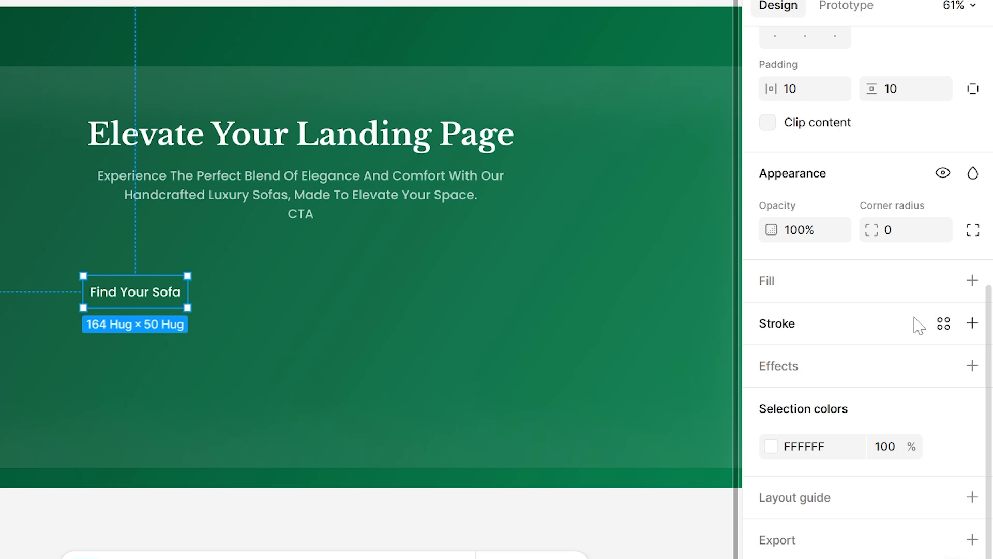
Add an effect to the "Find Your Sofa" button frame and set its type to Glass.
left_click(862, 365)
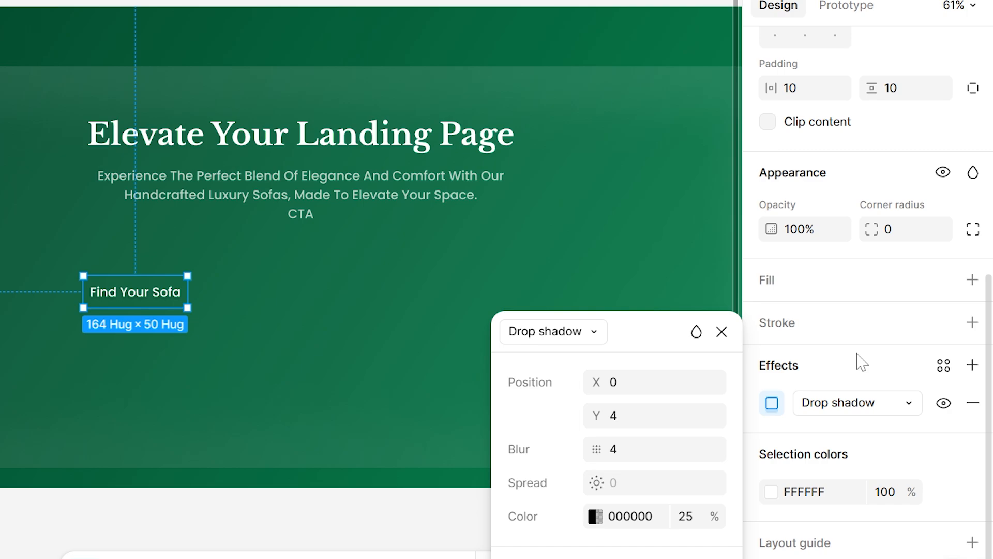
left_click(621, 389)
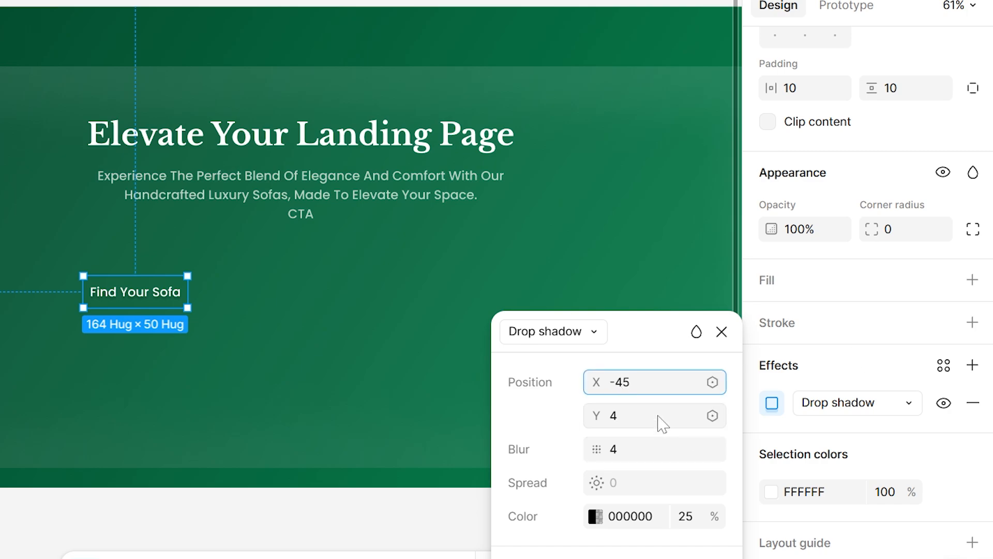
left_click(663, 423)
left_click(579, 334)
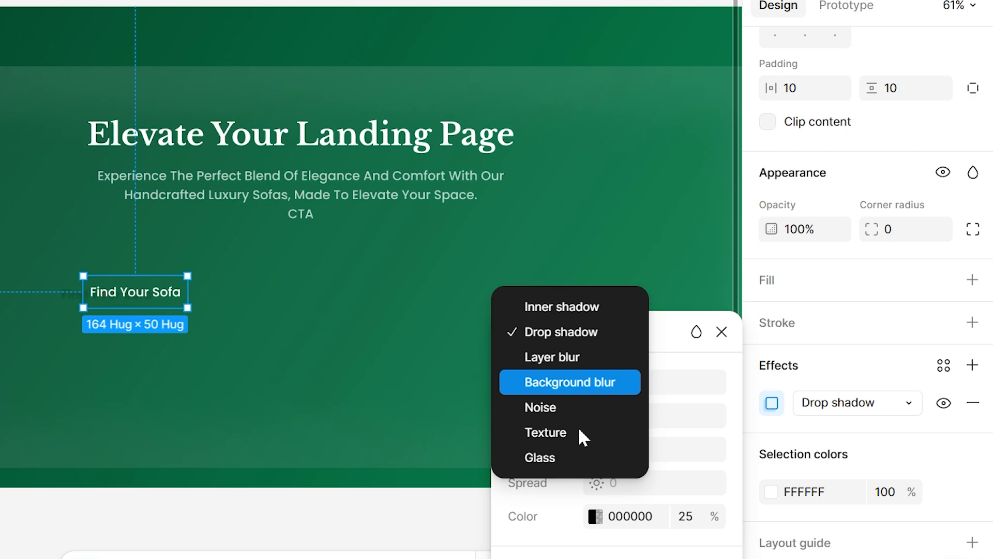
left_click(580, 456)
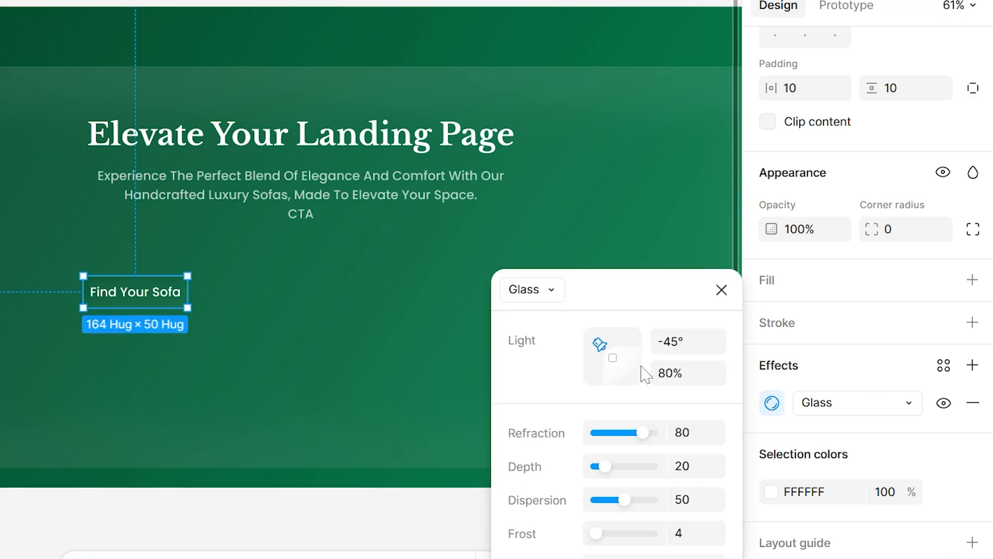
Set the button's glass effect to light intensity 100%, refraction 100, depth 57 and dispersion 72.
left_click(668, 373)
type("100")
mouse_move(647, 435)
left_mouse_down()
mouse_move(666, 441)
mouse_move(634, 433)
left_mouse_up()
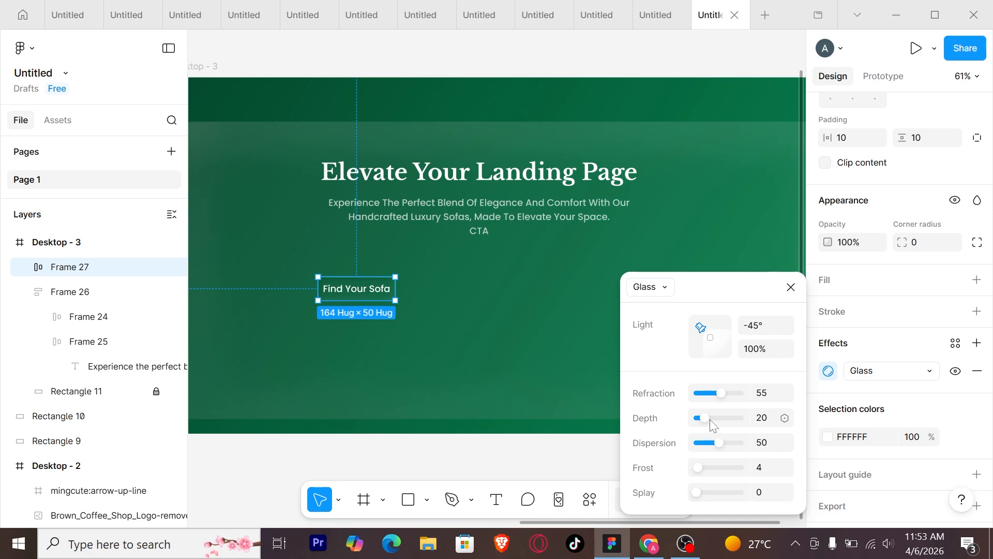
left_click_drag(707, 423, 727, 418)
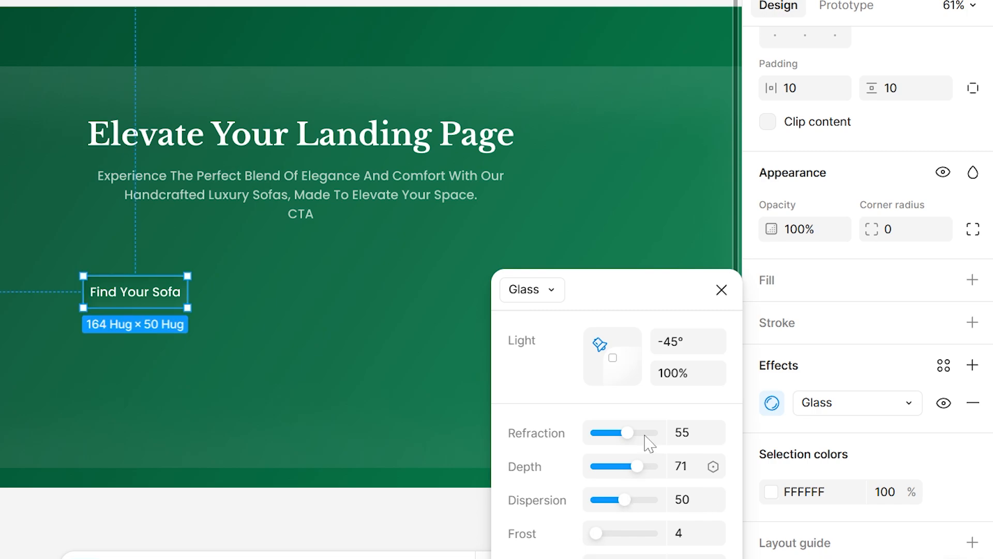
left_click_drag(627, 433, 657, 433)
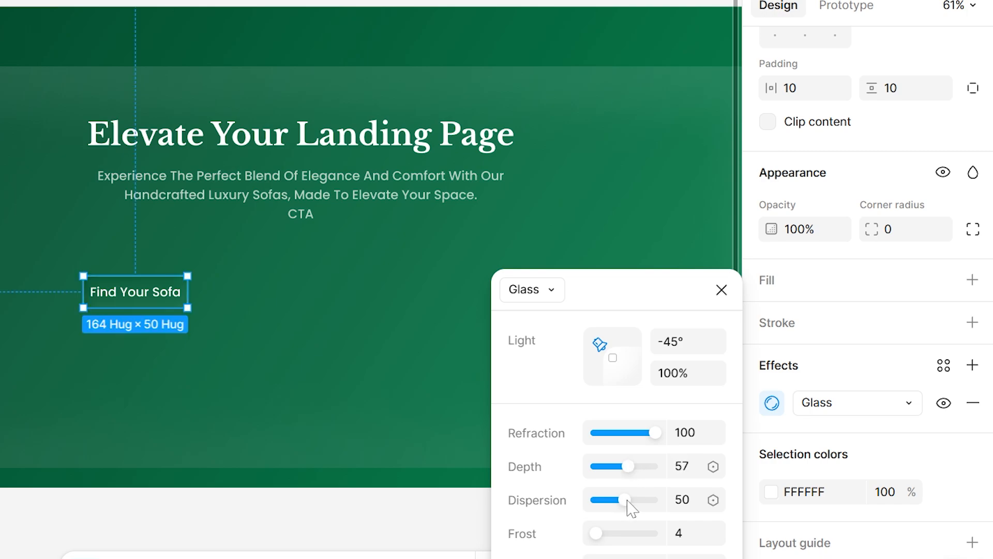
left_click_drag(621, 500, 638, 501)
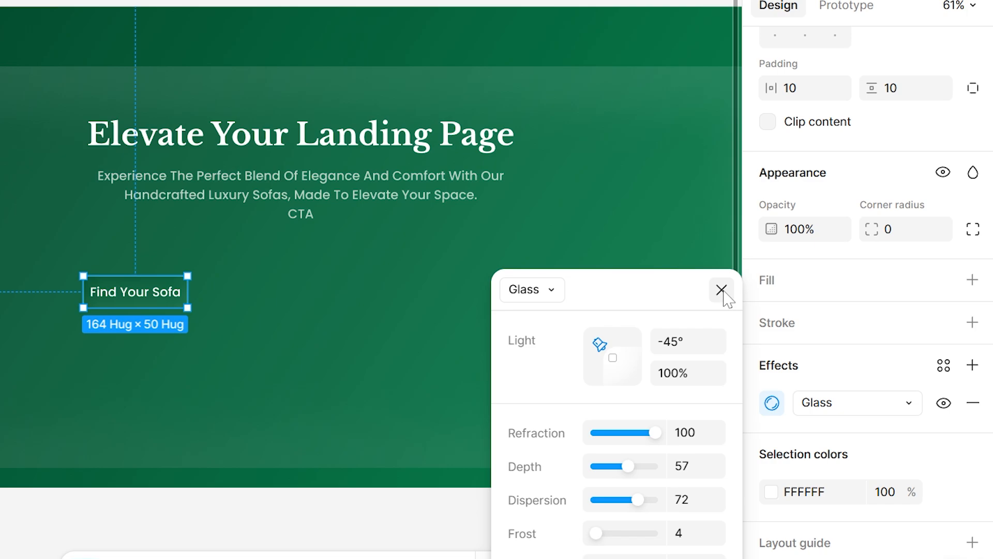
Give the button a white FFFFFF fill at 10% opacity.
left_click(972, 280)
left_click(902, 317)
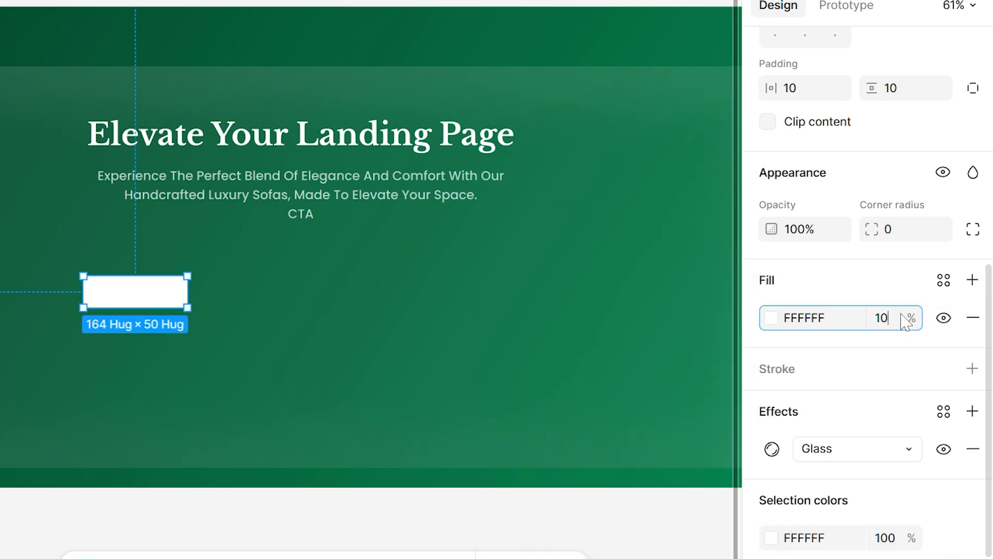
key("Return")
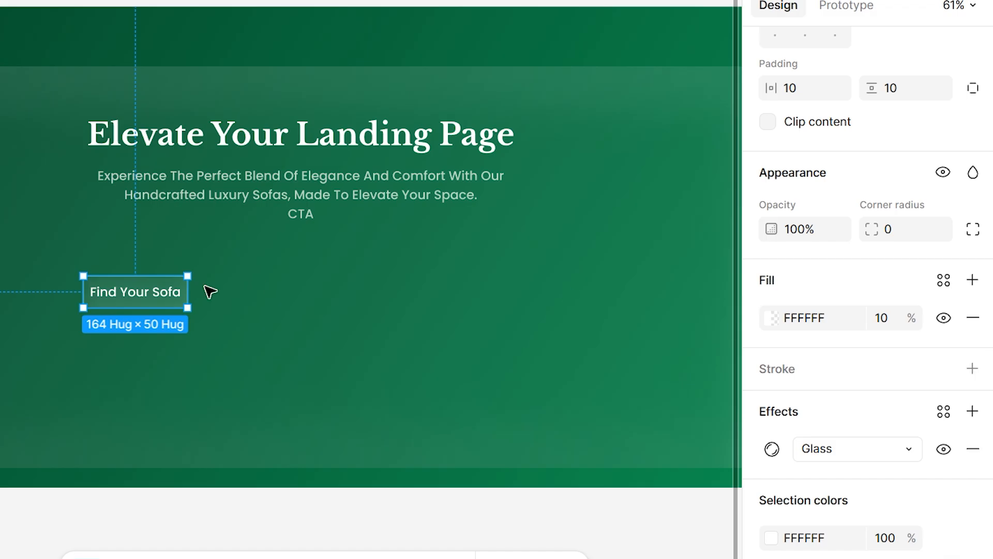
Widen the "Find Your Sofa" button to about 260 and set its corner radius to 12.
left_click_drag(186, 293, 248, 309)
left_click(272, 332)
left_click(228, 298)
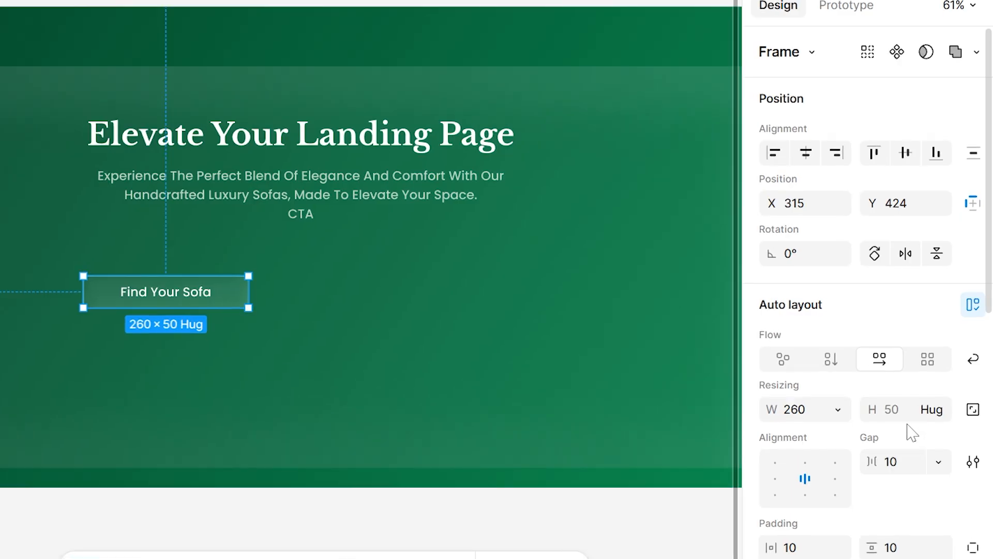
scroll(911, 431, "down", 4)
left_click(912, 489)
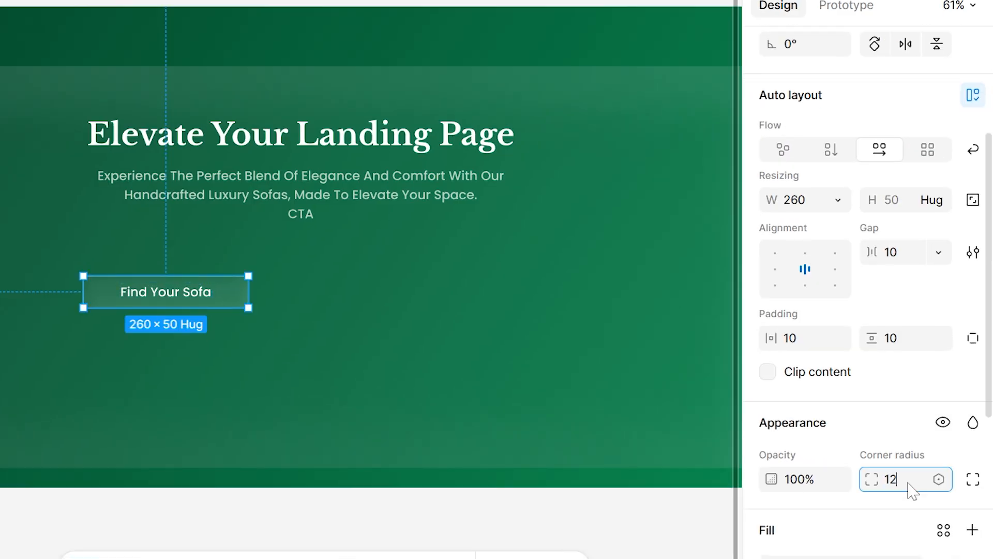
left_click(508, 399)
Search the Iconify plugin for "arrow" and import the solar:arrow-up-linear icon to the right of the button.
key("ctrl+/")
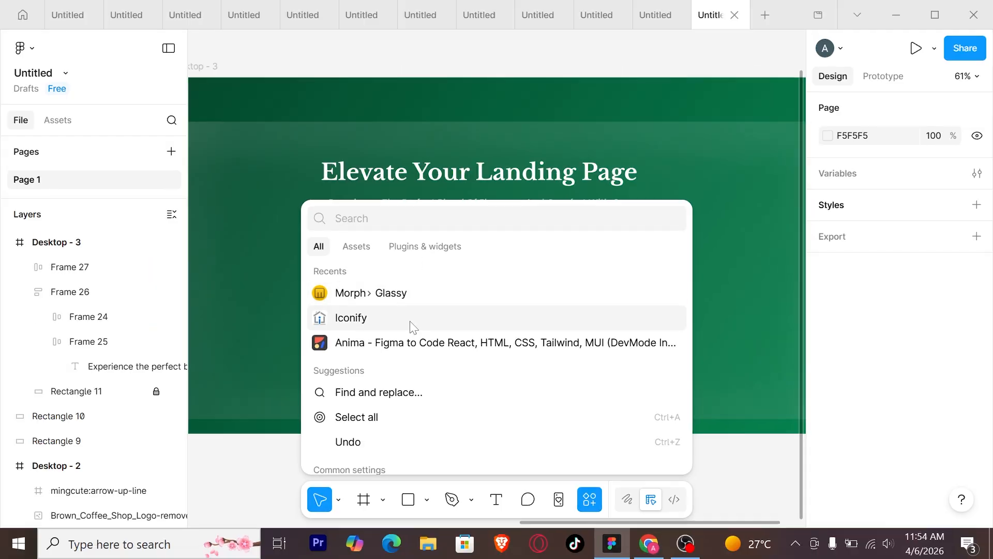
left_click(207, 311)
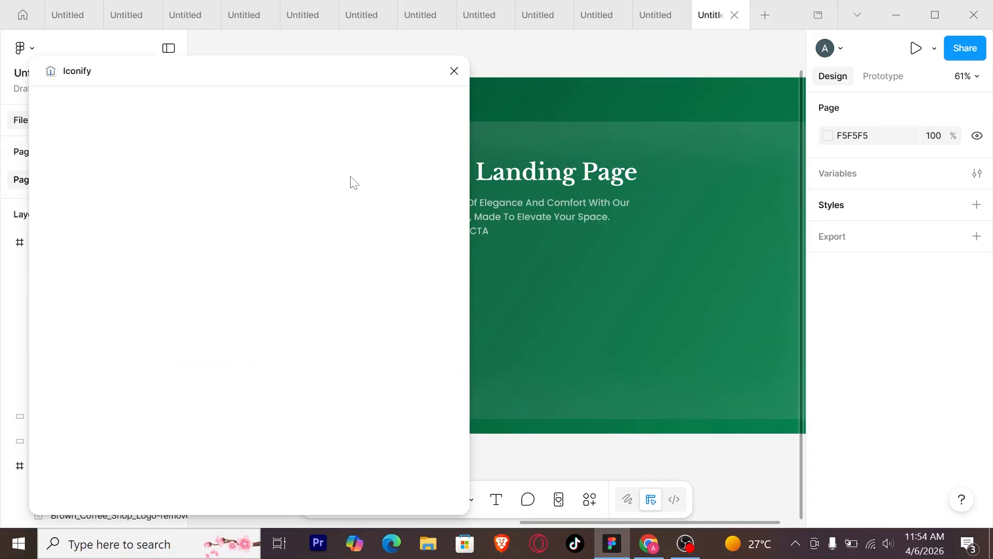
left_click(46, 162)
type("a")
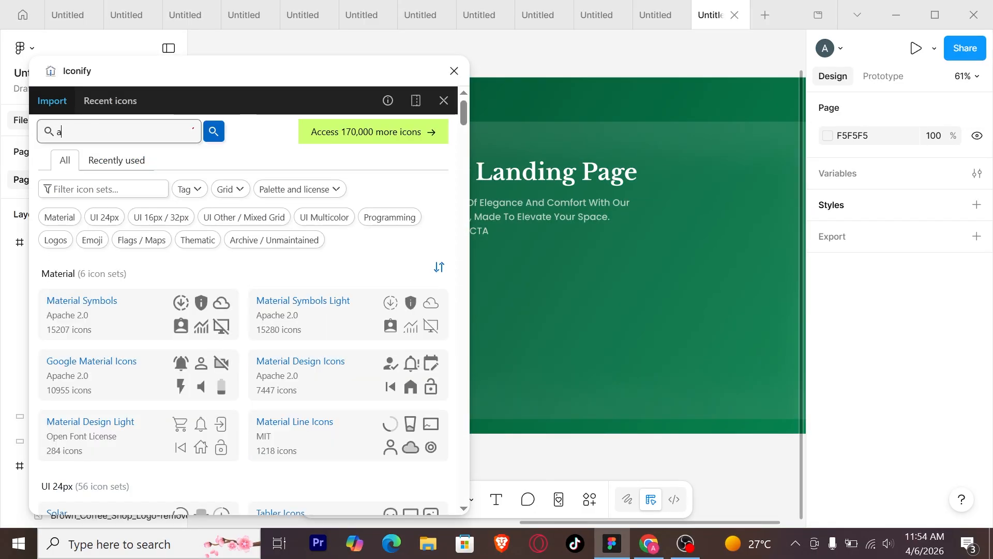
type("rrow")
key("Return")
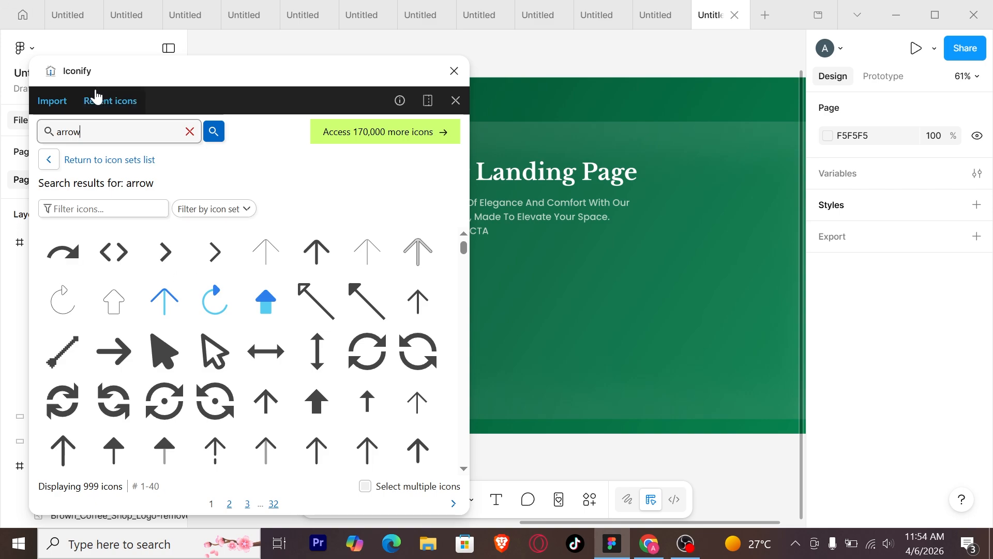
left_click_drag(317, 450, 524, 275)
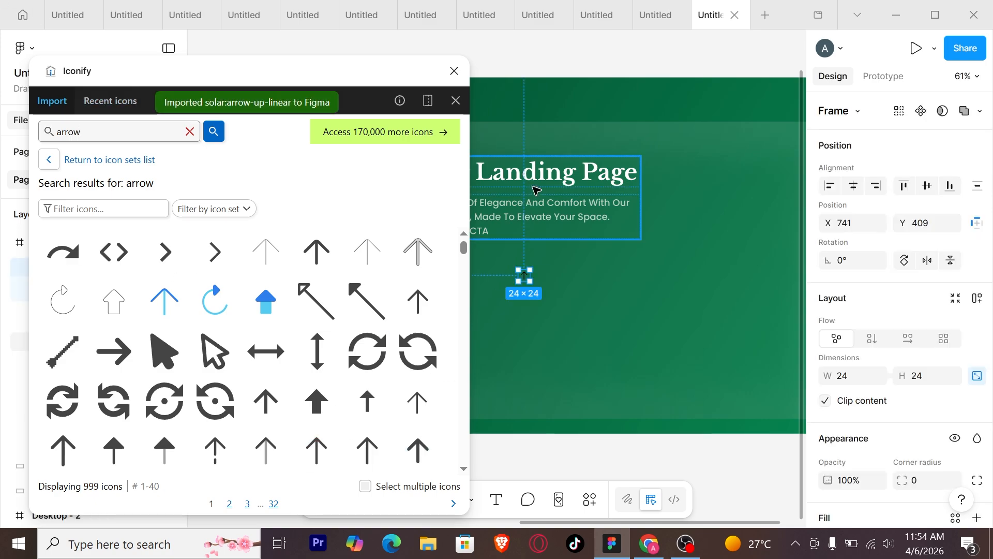
left_click(455, 71)
Make the arrow icon's white FFFFFF fill visible and round its frame with a corner radius of about 45.
scroll(939, 376, "down", 6)
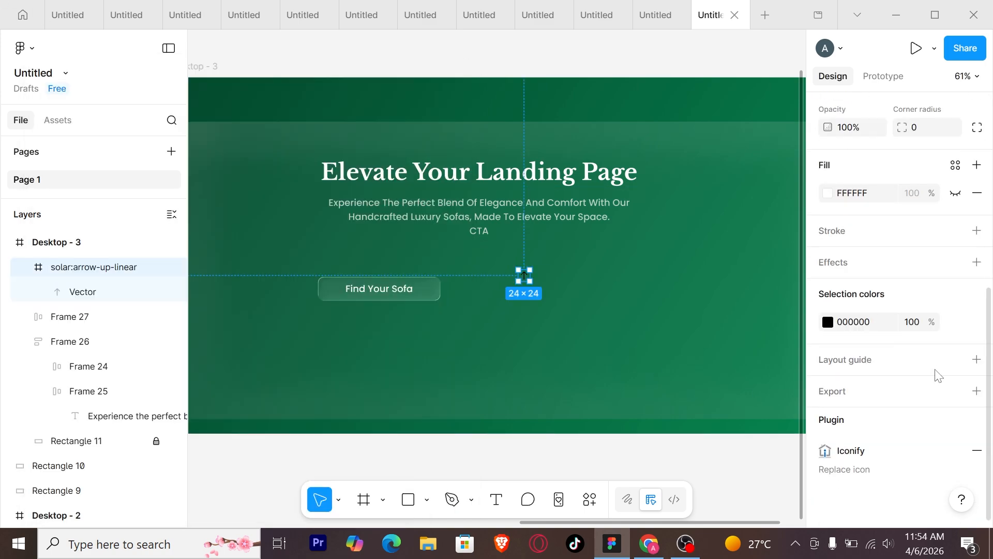
left_click(955, 193)
scroll(931, 207, "up", 2)
left_click_drag(904, 204, 992, 204)
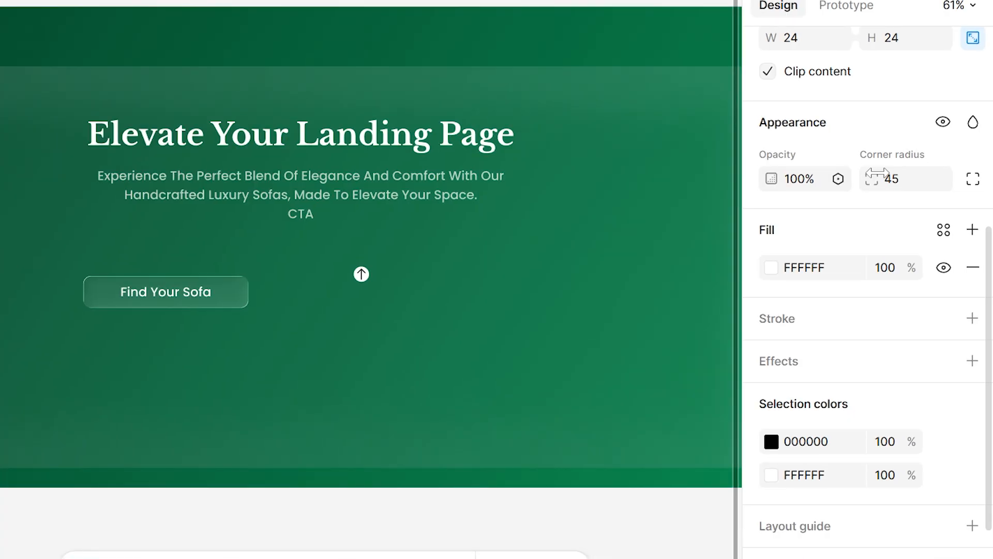
Turn off content clipping for the arrow icon frame and enlarge it to 27 by 27.
scroll(854, 228, "up", 3)
left_click(800, 248)
scroll(810, 238, "down", 6)
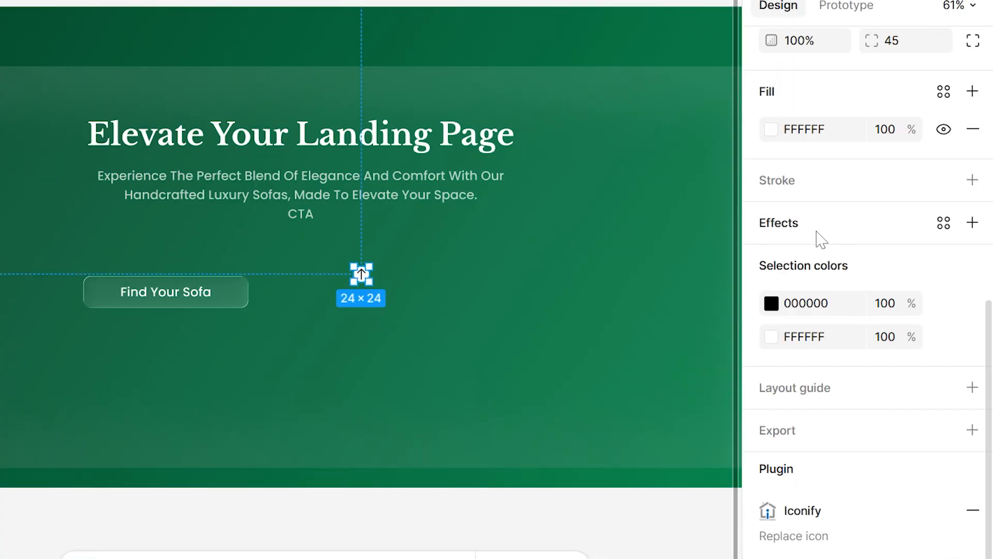
scroll(800, 253, "up", 6)
left_click(823, 251)
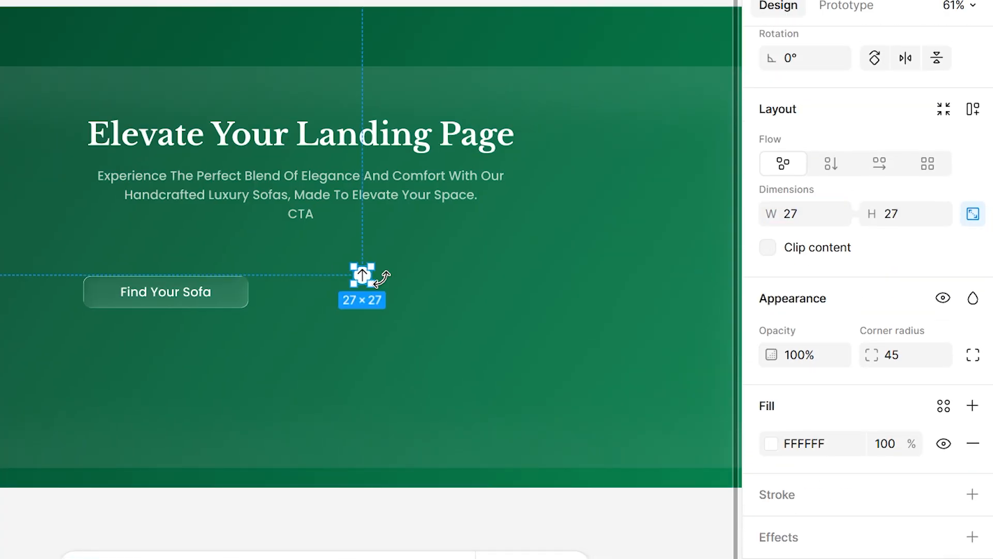
Move the arrow icon into the "Find Your Sofa" button after its label and rotate it to -90° so it points right.
key("ctrl+x")
left_click(212, 296)
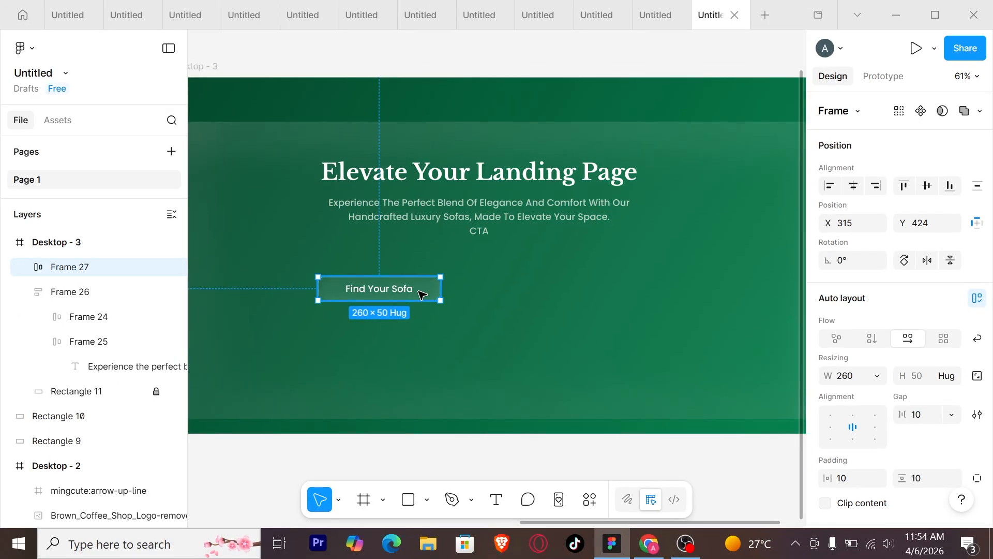
key("ctrl+v")
left_click(881, 258)
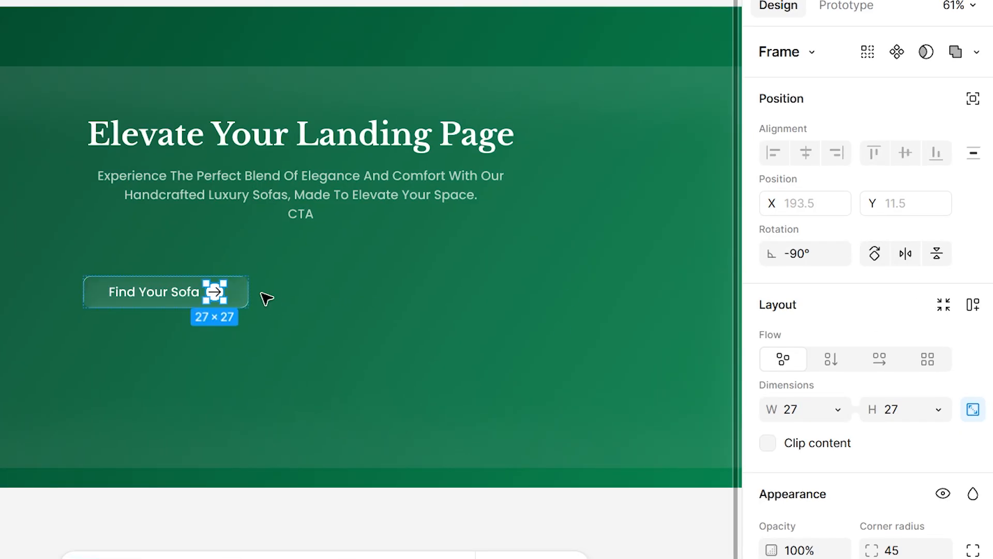
key("Escape")
Set the gap between the "Find Your Sofa" label and the arrow icon to 16.
scroll(931, 344, "down", 2)
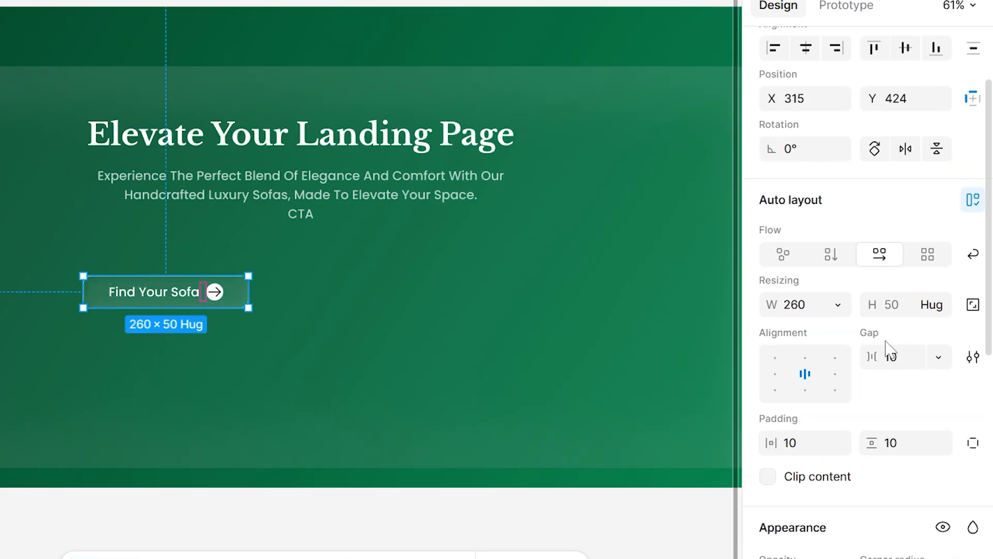
scroll(181, 344, "up", 3)
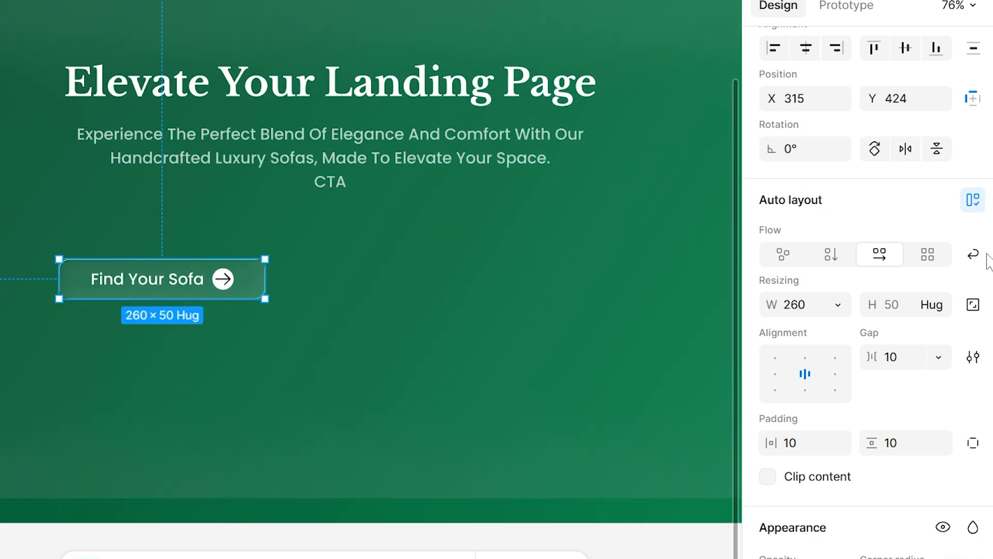
left_click(915, 361)
type("16")
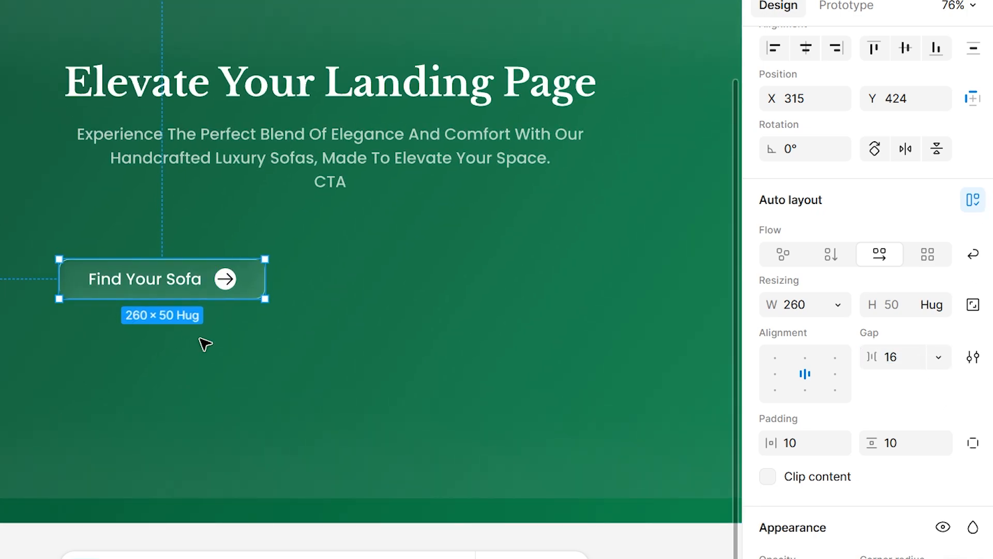
left_click(204, 343)
Combine the heading and paragraph block with the button in one centred vertical auto layout with a gap of 24.
left_click(201, 272)
left_click(518, 171, "shift")
key("shift+a")
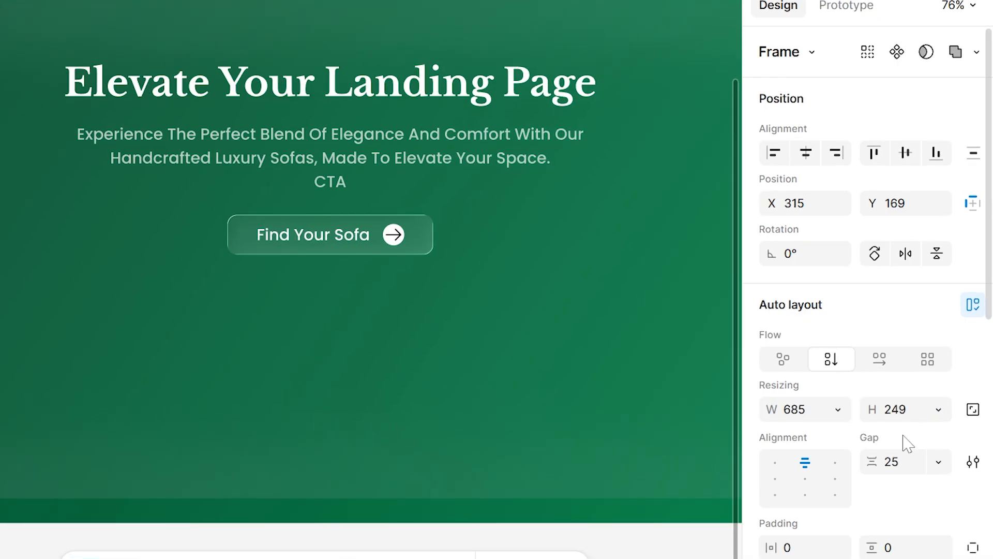
left_click(896, 464)
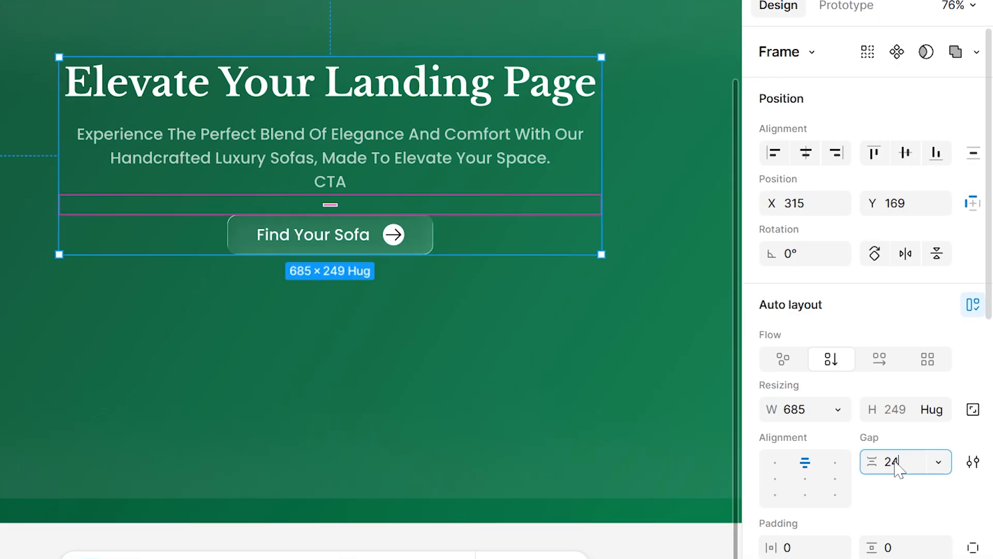
key("Return")
left_click(439, 334)
scroll(465, 291, "down", 3)
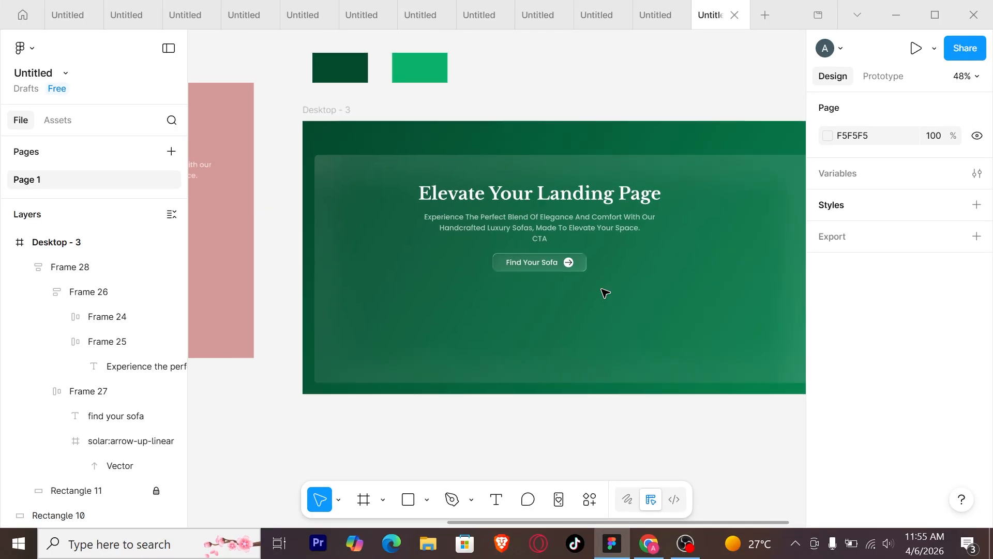
Place the green armchair image on the hero panel to the left of the heading and the cream chair image to its right.
scroll(595, 284, "down", 3)
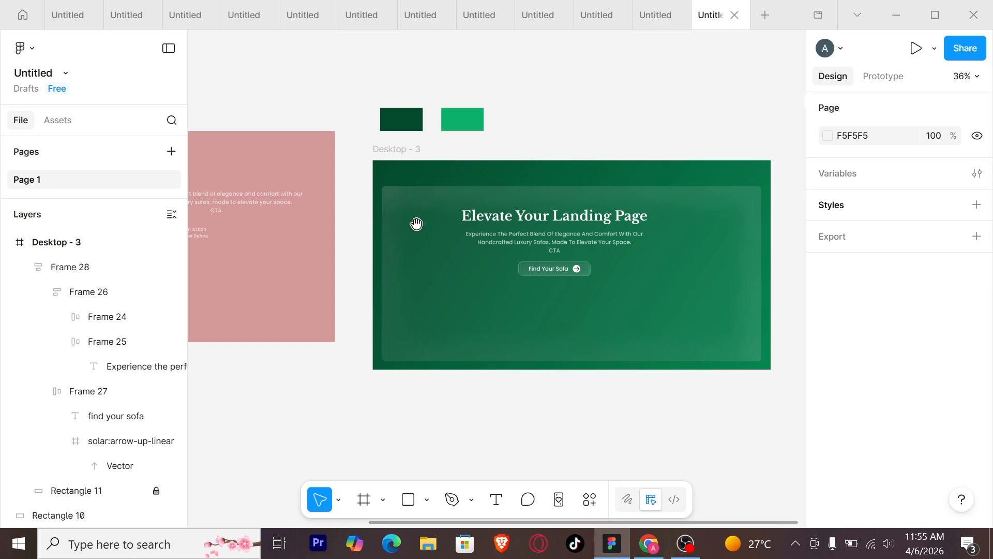
scroll(414, 222, "left", 5)
left_click_drag(238, 221, 531, 256)
left_click_drag(595, 258, 599, 259)
left_click_drag(398, 243, 456, 249)
left_click_drag(222, 226, 469, 266)
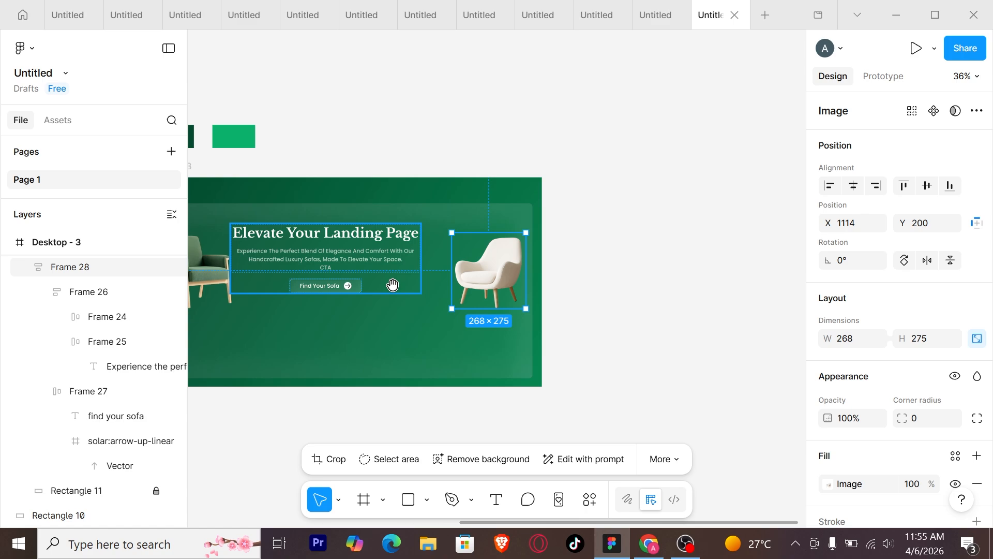
Draw a rectangle about 131 wide below the green armchair and set its height to 93 and corner radius to 12.
scroll(393, 284, "left", 3)
scroll(336, 330, "up", 3)
scroll(337, 329, "up", 2)
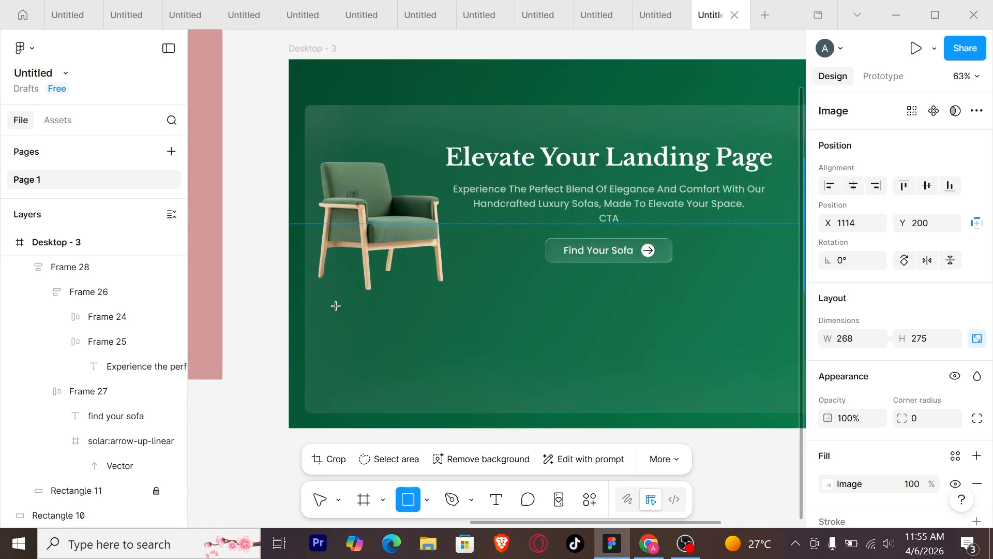
left_click_drag(336, 305, 383, 333)
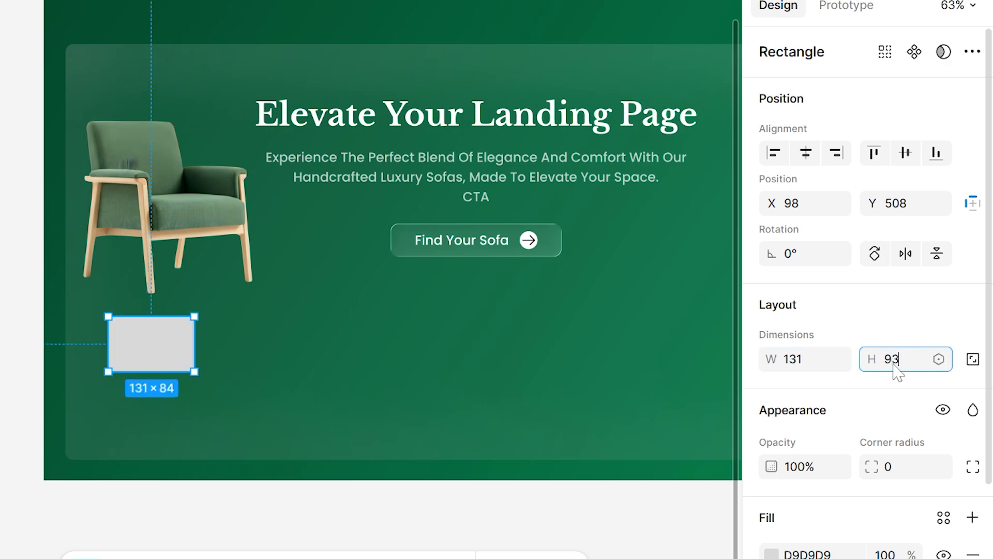
left_click(899, 466)
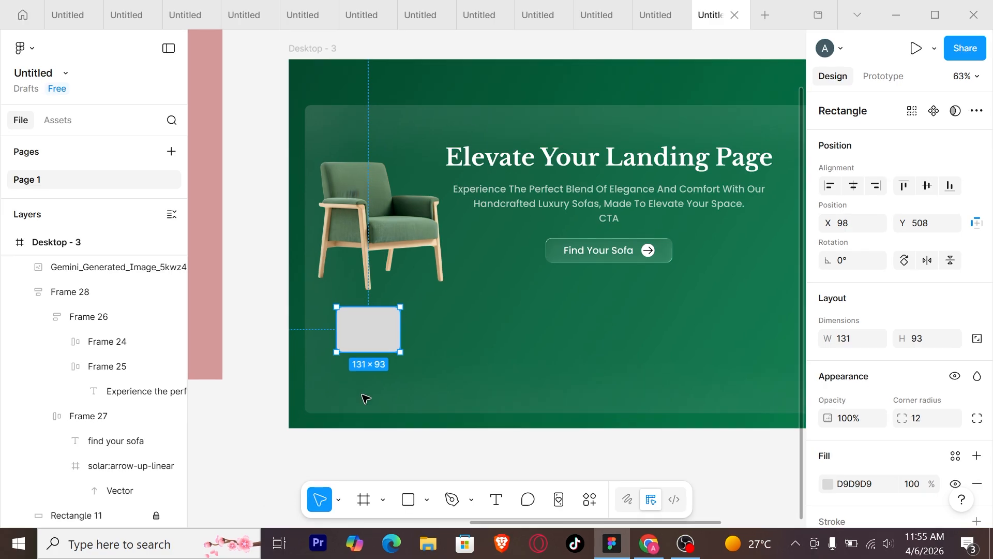
Draw a horizontal white line about 88 long just below the rectangle and centre the two horizontally.
left_click(138, 338)
scroll(355, 365, "up", 5)
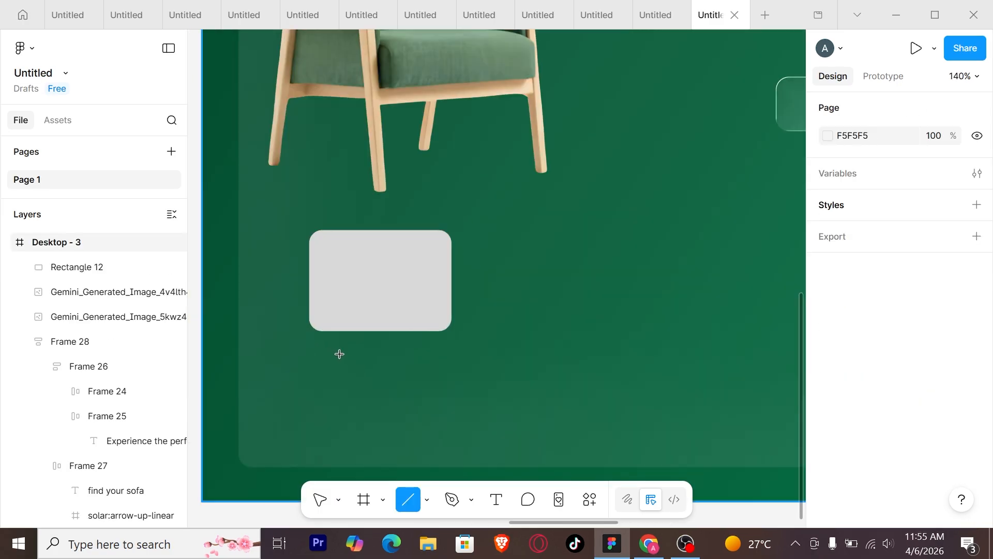
left_click_drag(336, 352, 389, 352)
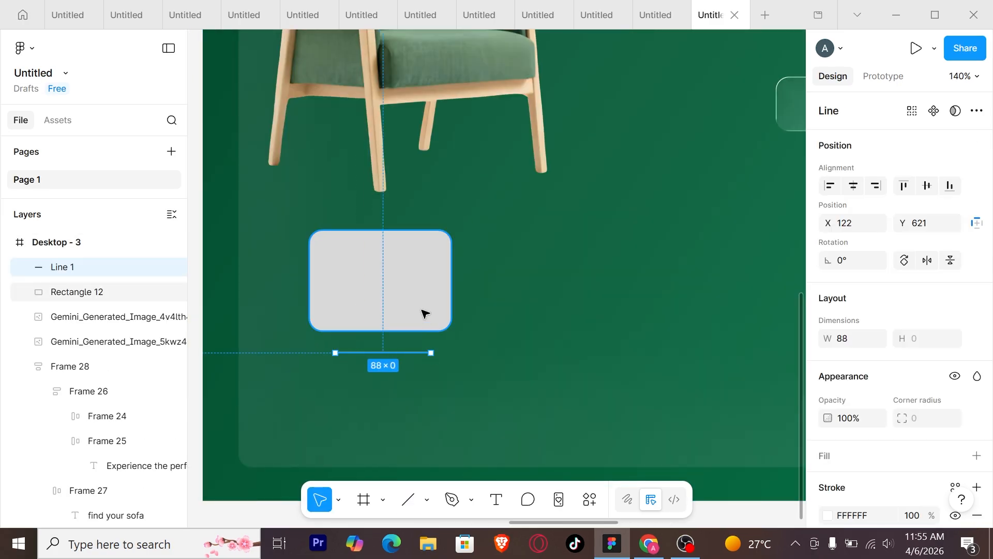
left_click(421, 313, "shift")
left_click(853, 186)
key("shift+a")
left_click(583, 287)
Change the rectangle's fill to an image and upload the green armchair picture from Downloads.
left_click(178, 314)
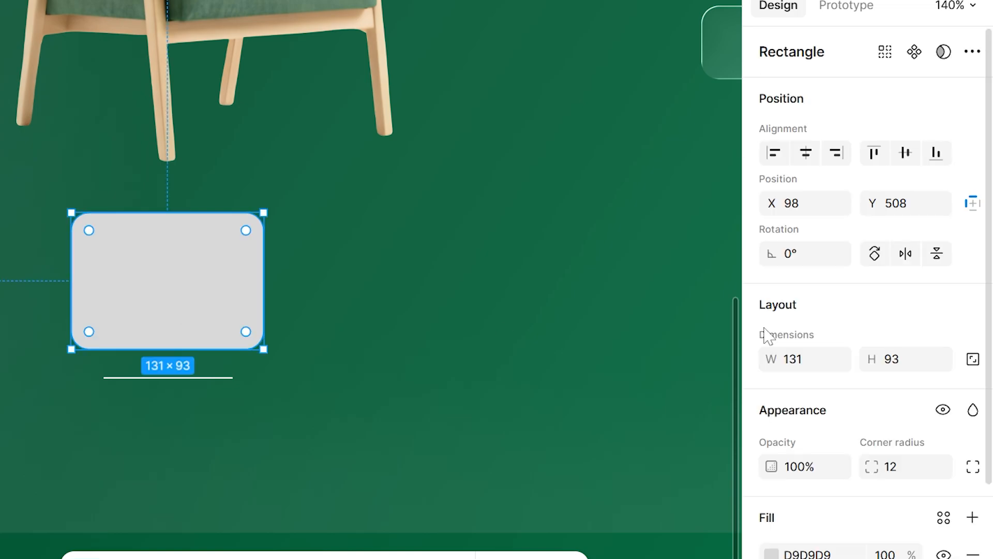
scroll(777, 334, "down", 3)
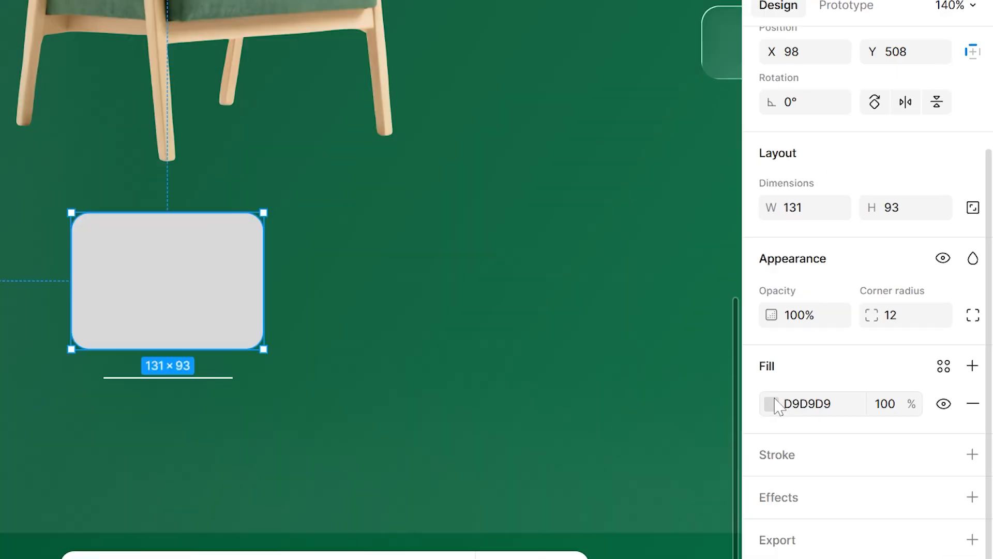
left_click(771, 403)
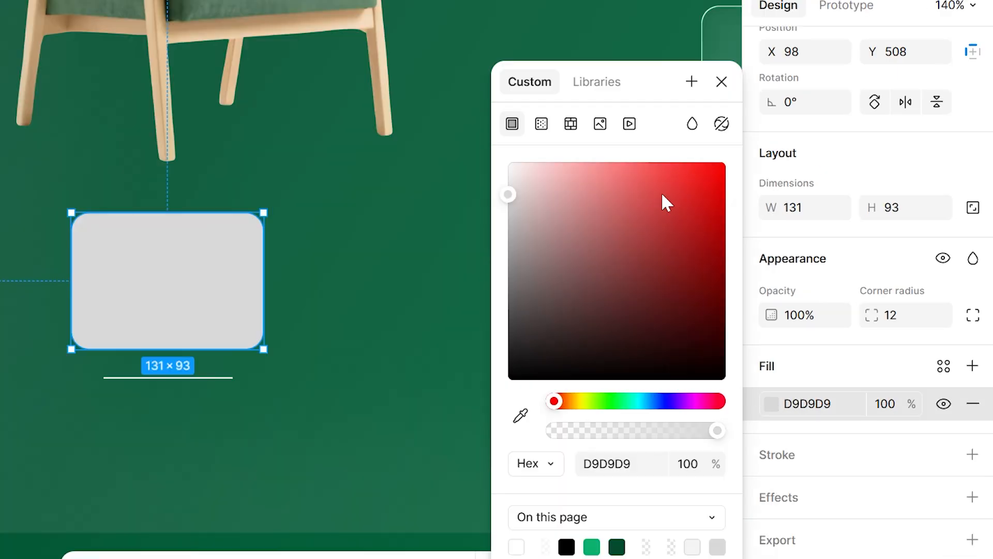
left_click(600, 124)
left_click(616, 286)
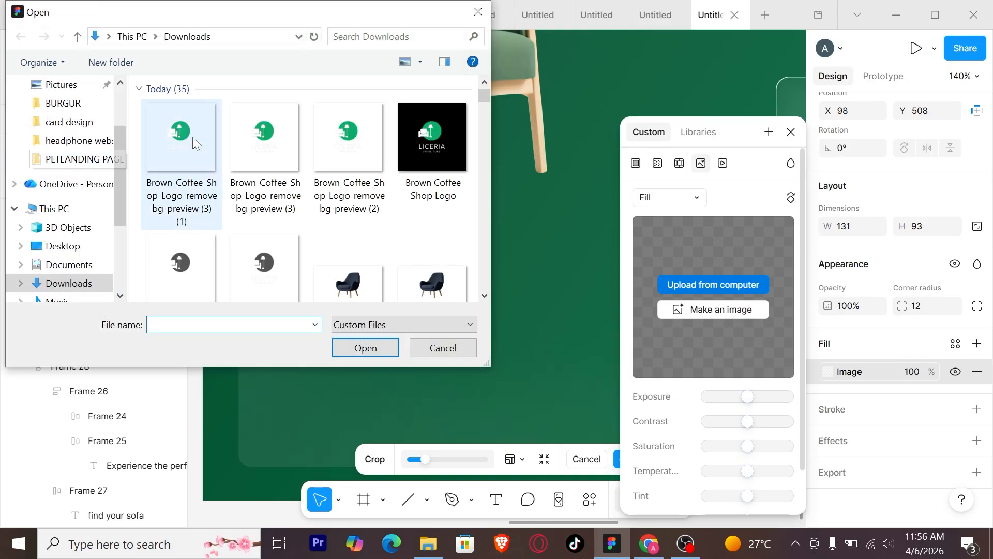
scroll(244, 152, "down", 5)
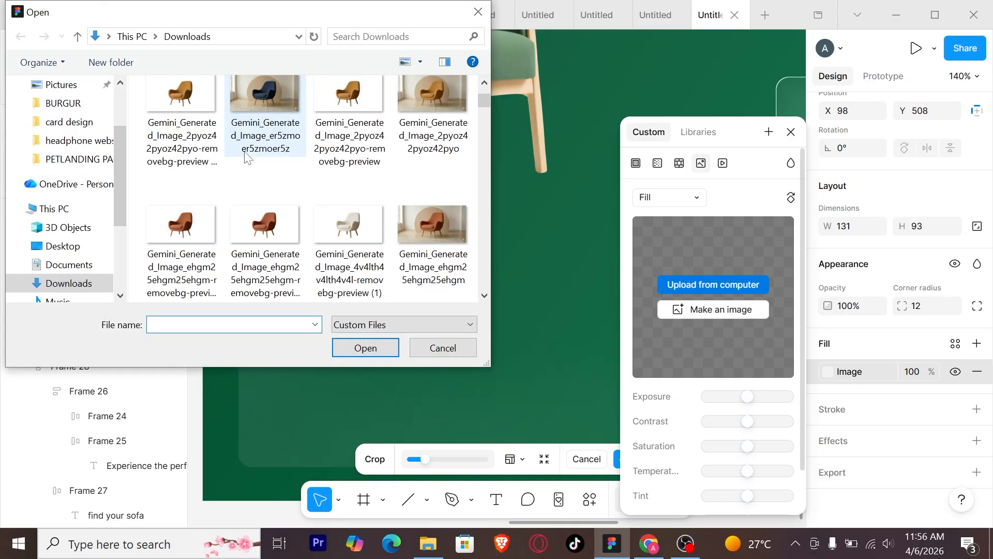
scroll(247, 155, "down", 2)
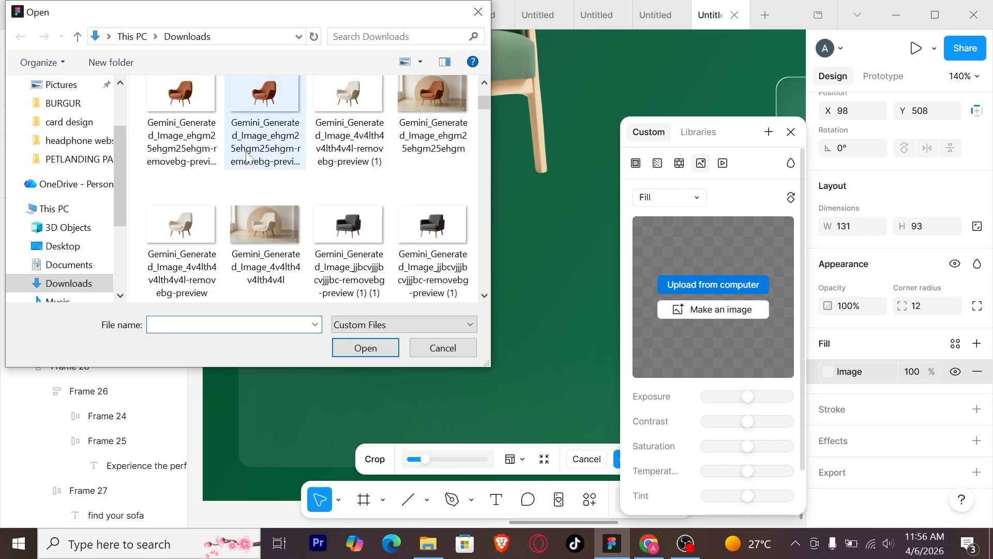
scroll(253, 155, "down", 5)
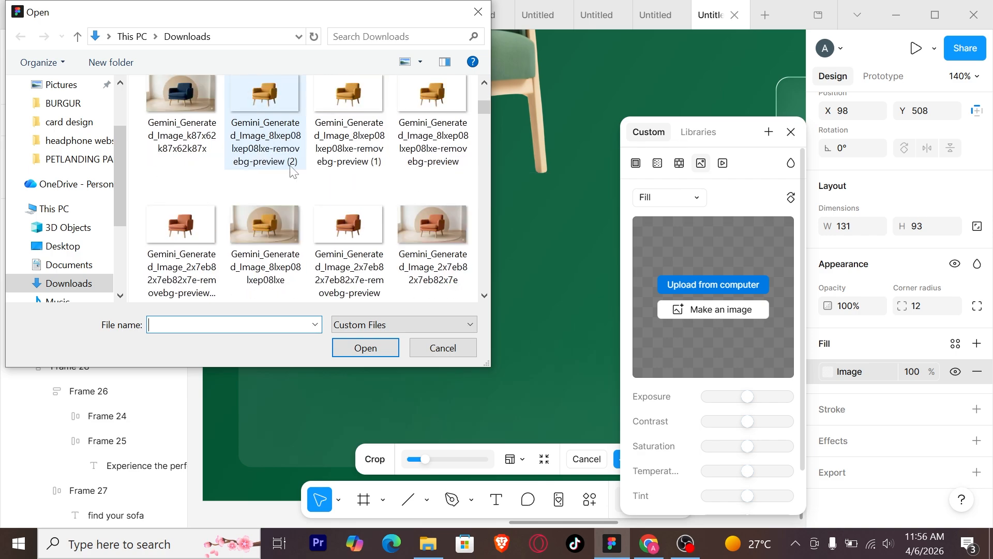
double_click(265, 223)
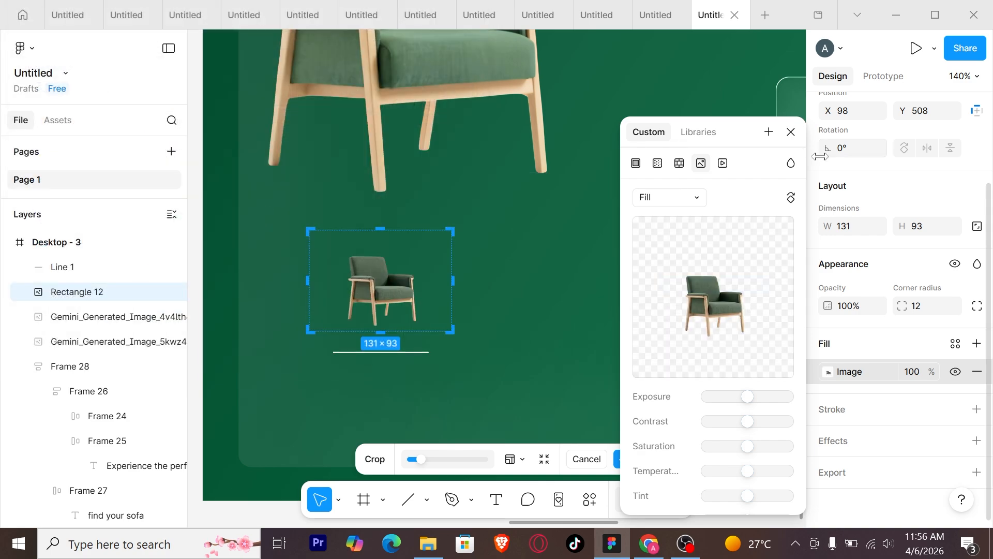
Add a white FFFFFF fill at 100% opacity to the rectangle and place it beneath the image fill.
left_click(978, 345)
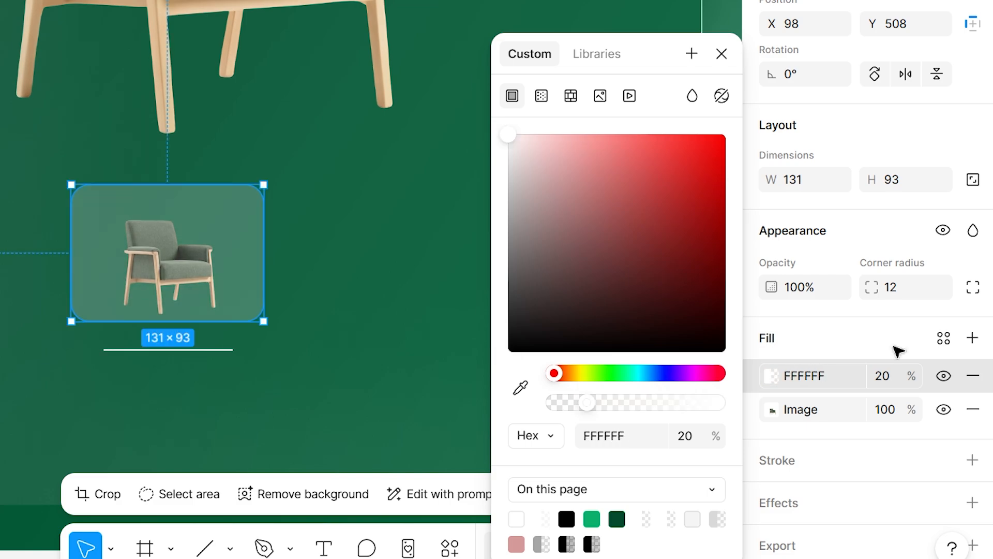
left_click(905, 379)
type("100")
key("Return")
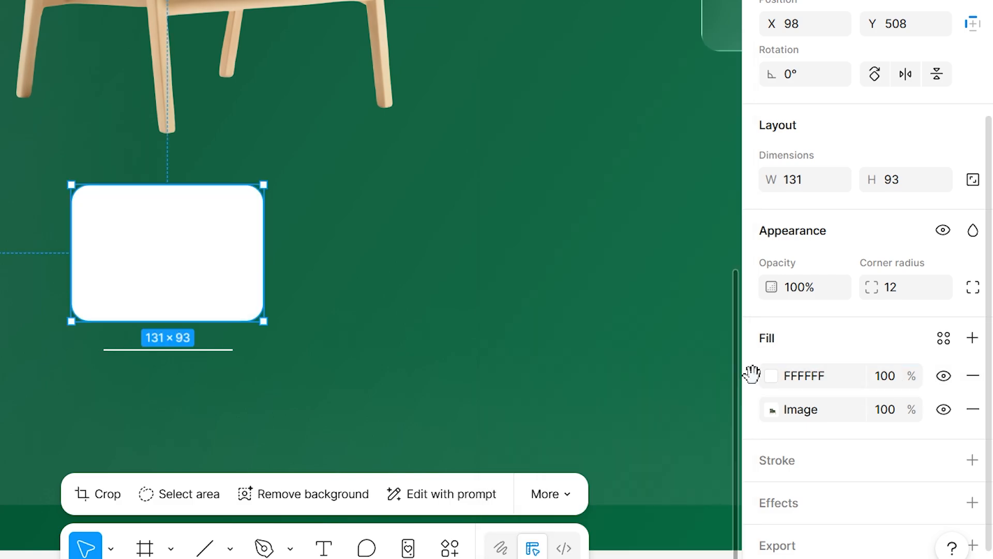
left_click_drag(751, 374, 760, 413)
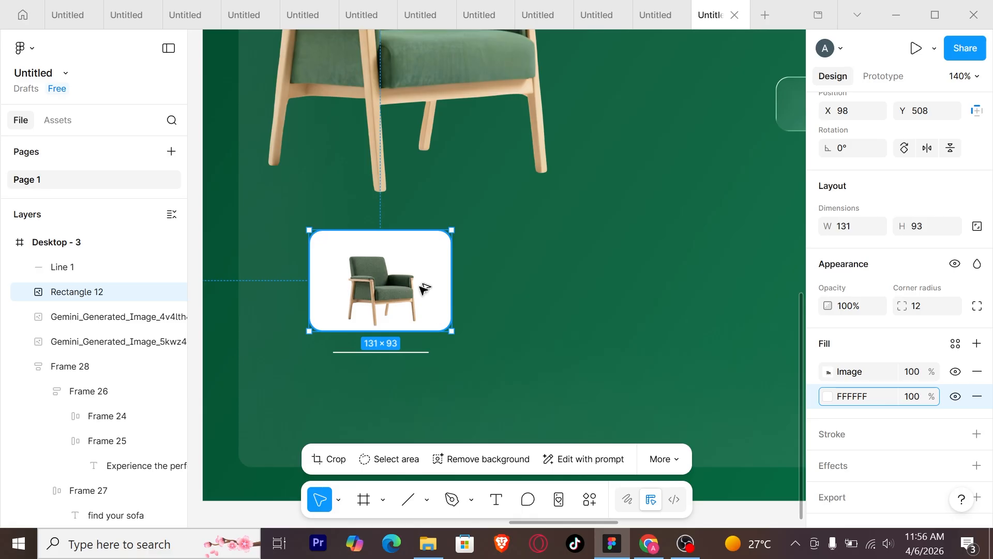
Duplicate the armchair card to its right at X 237 and replace the copy's image with the orange armchair.
left_click_drag(198, 267, 402, 267)
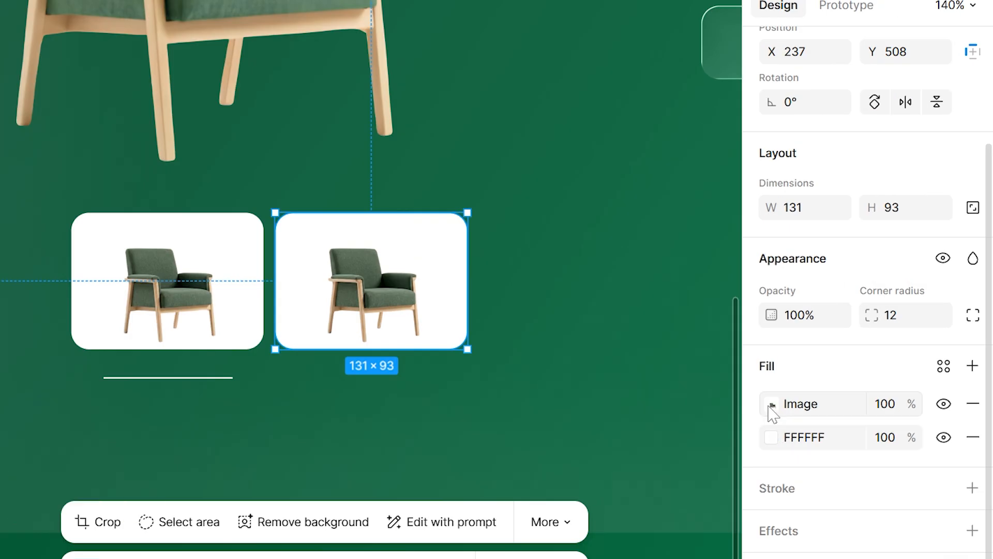
left_click(828, 372)
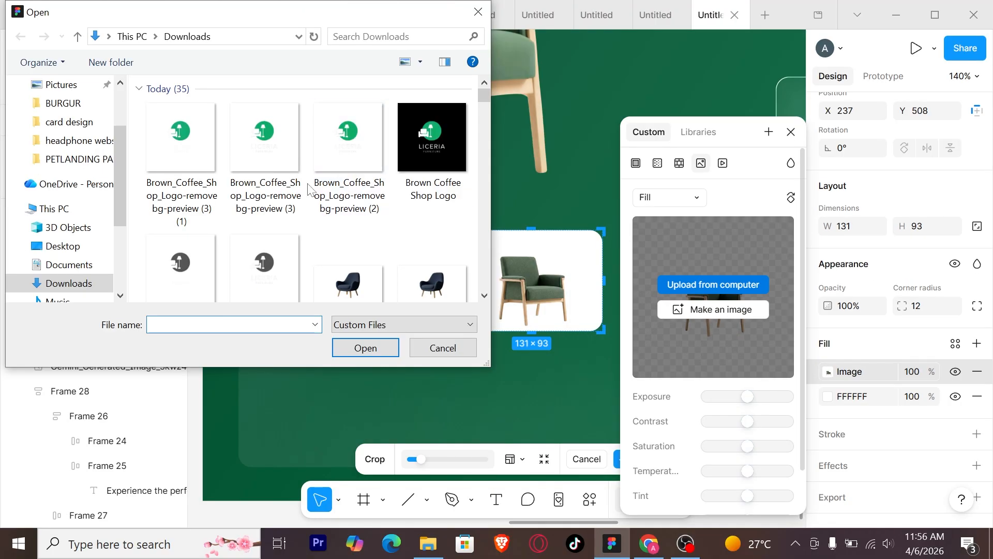
scroll(309, 185, "down", 5)
scroll(309, 185, "down", 3)
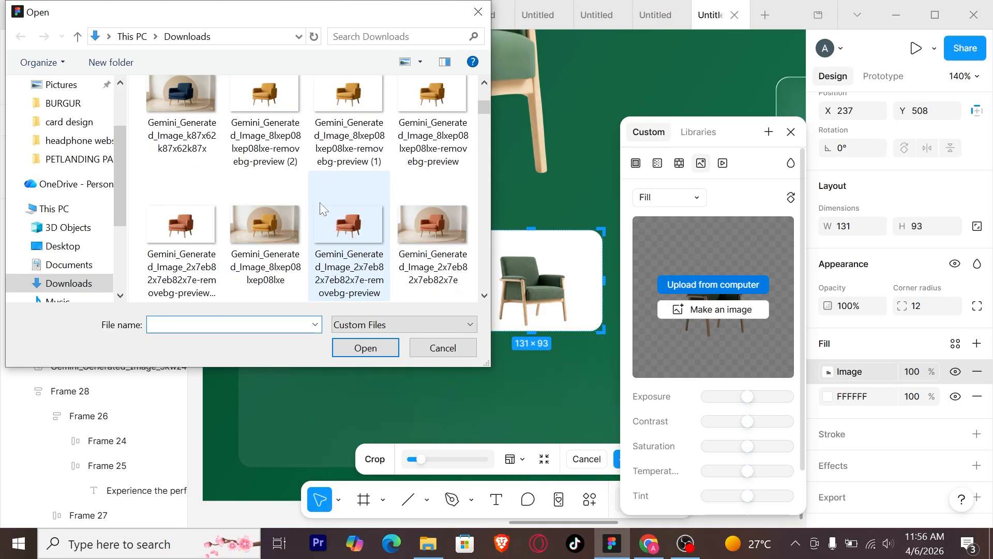
scroll(320, 203, "down", 3)
scroll(320, 203, "up", 1)
double_click(353, 144)
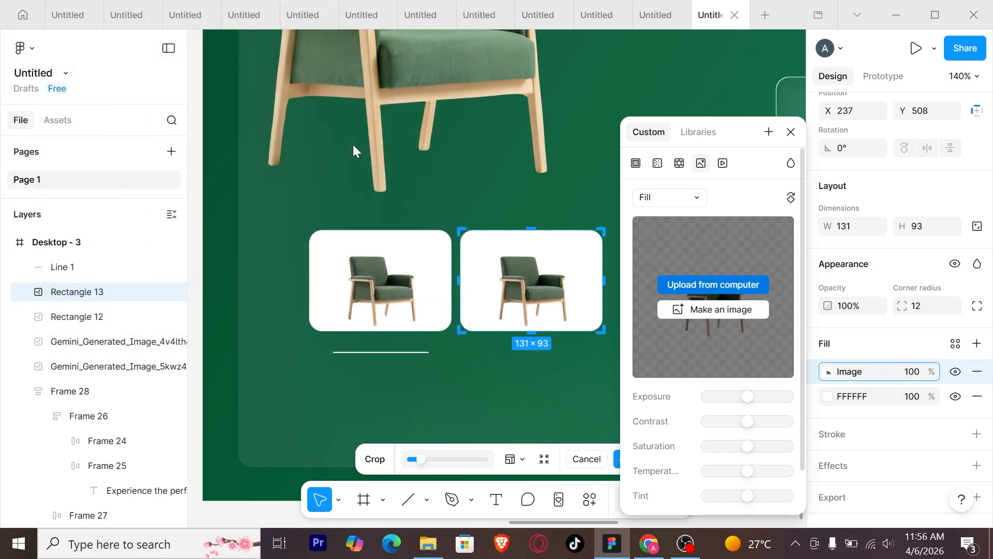
left_click(473, 270)
Duplicate the orange armchair card to its right at X 386 and replace the copy's image with the dark grey armchair.
left_click_drag(585, 282, 752, 327)
left_click(829, 371)
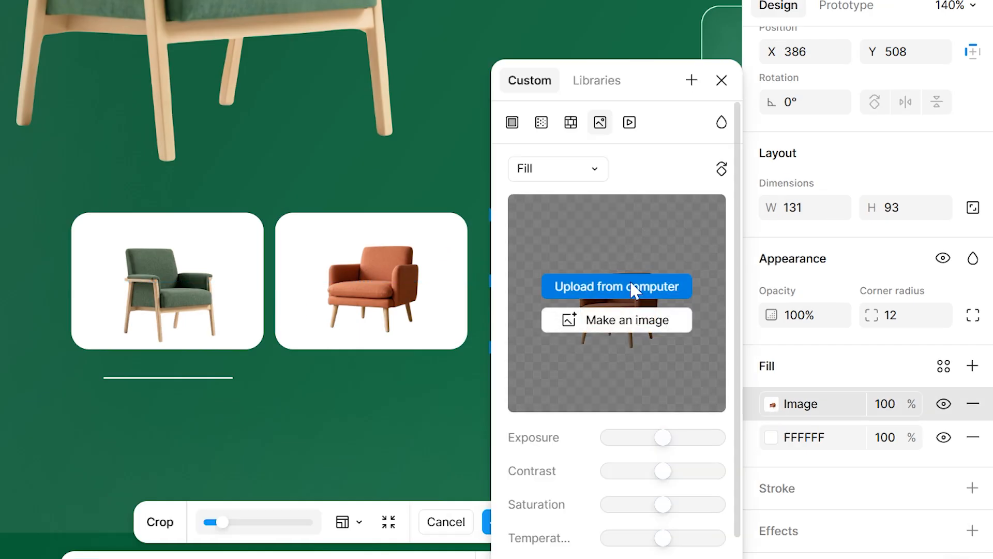
left_click(629, 286)
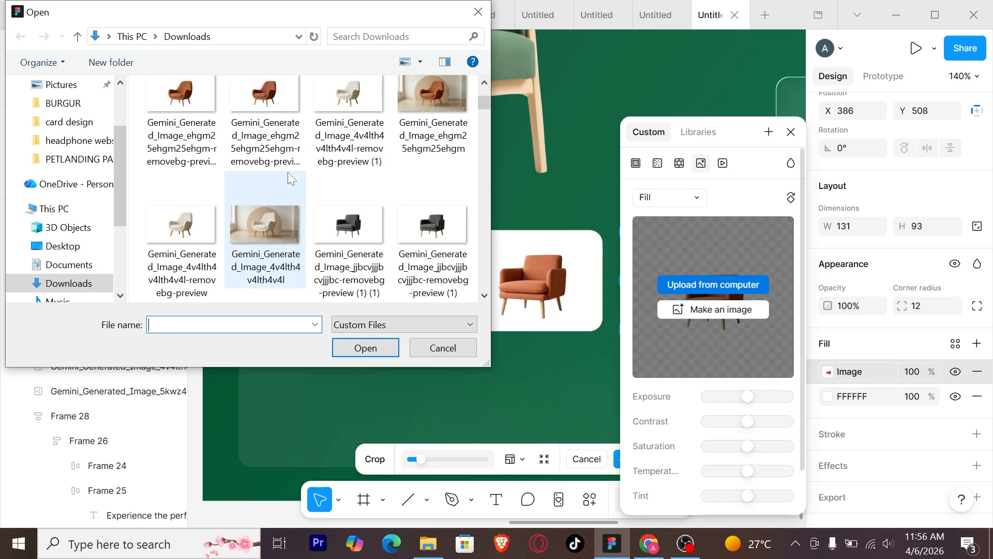
double_click(416, 228)
left_click(791, 132)
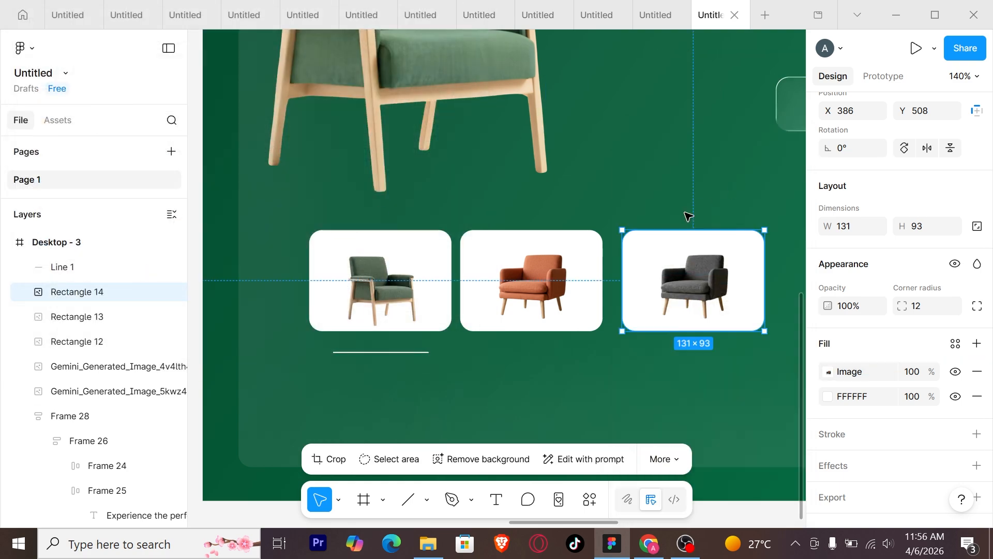
Wrap the green armchair card and the line beneath it in a vertical auto layout frame with a gap of 16.
left_click(688, 214)
left_click(414, 305)
left_click(398, 352, "shift")
key("shift+a")
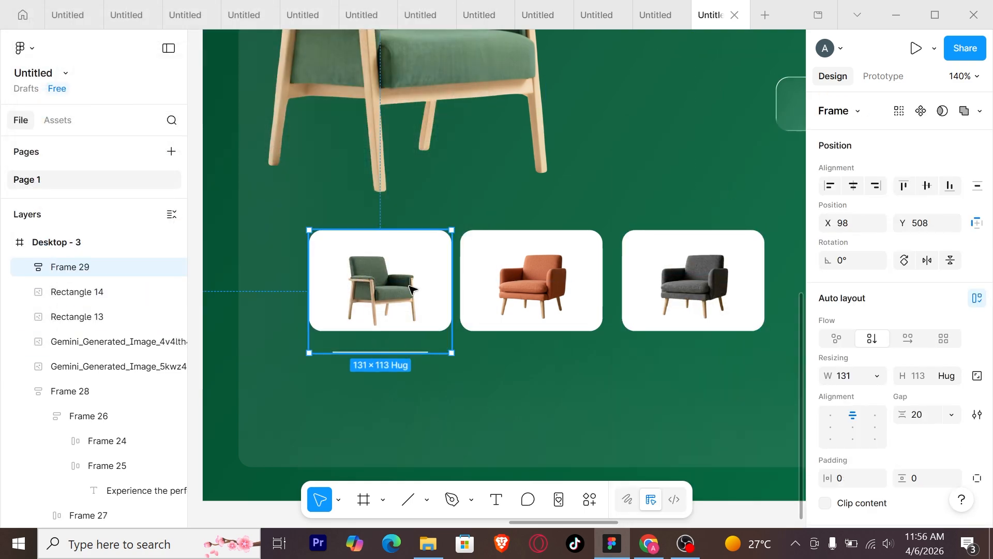
left_click(938, 418)
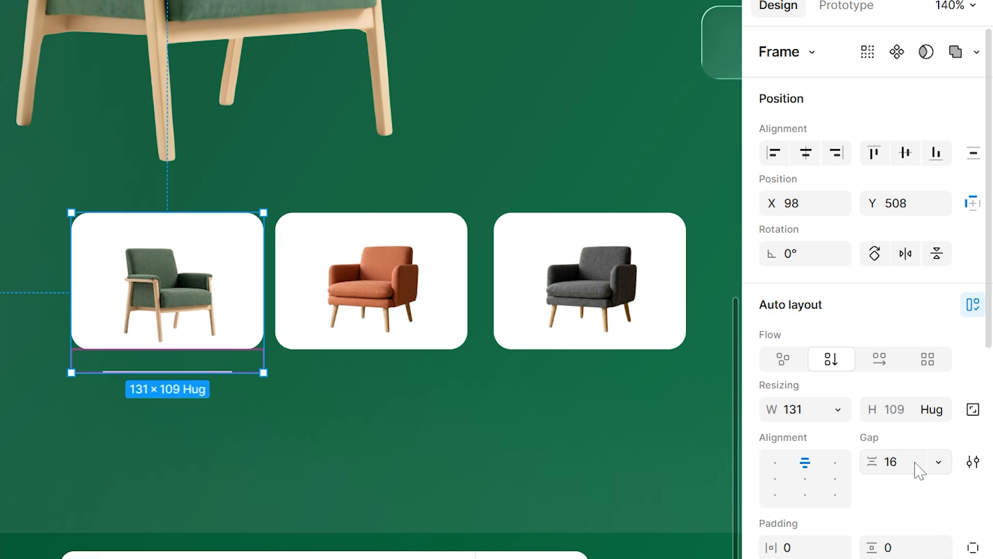
Combine the green card frame with the orange and dark grey armchair cards in a horizontal auto layout with a gap of 8.
left_click(371, 282, "shift")
left_click(589, 282, "shift")
key("shift+a")
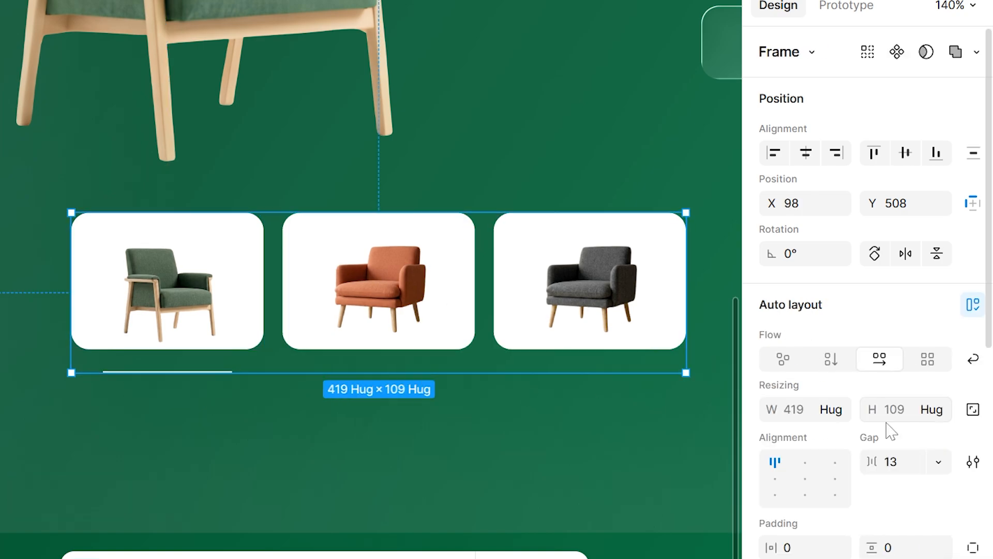
key("Return")
scroll(456, 424, "down", 5)
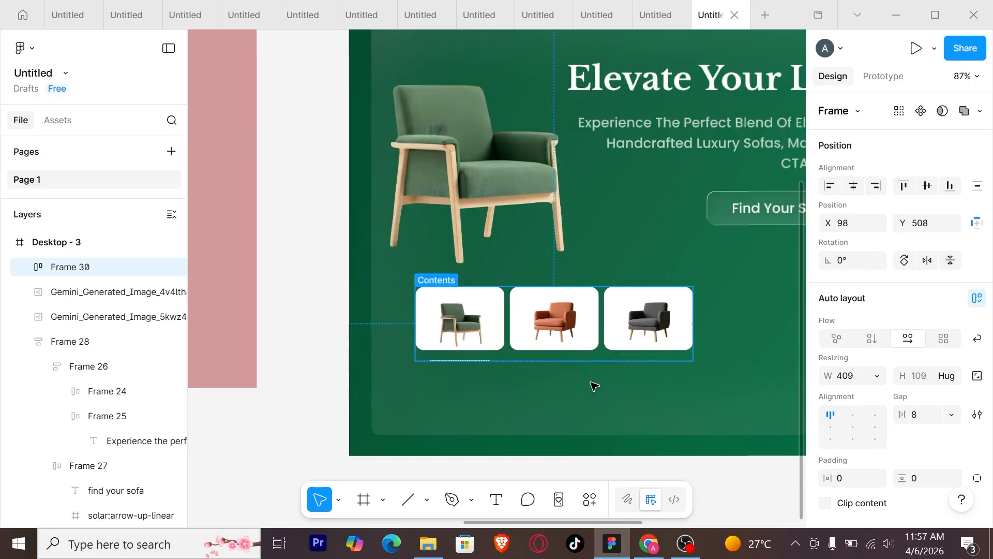
Duplicate the row of three armchair cards and place the copy beneath the white armchair.
left_click_drag(596, 382, 267, 376)
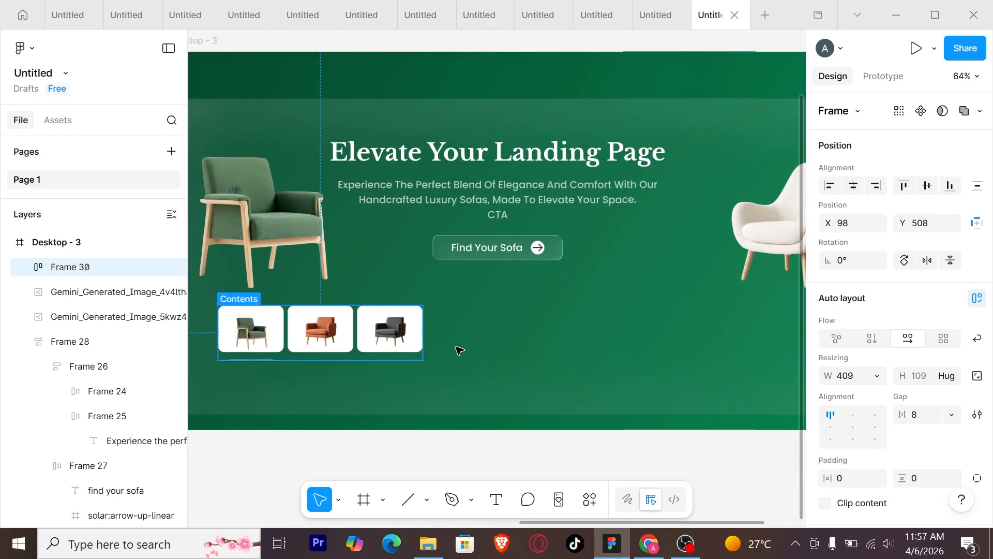
scroll(460, 351, "down", 2)
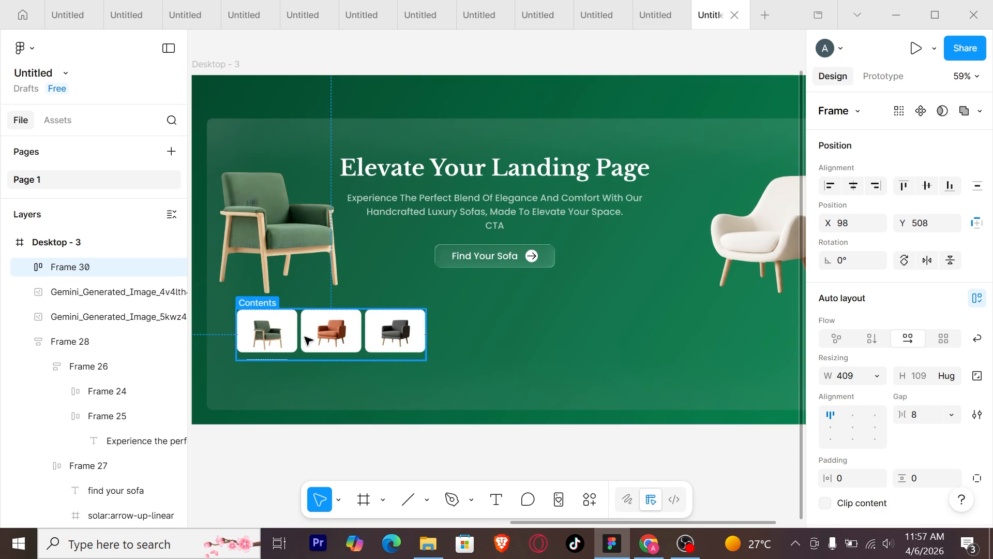
left_click_drag(308, 339, 533, 338)
left_click(755, 341)
scroll(654, 343, "left", 1)
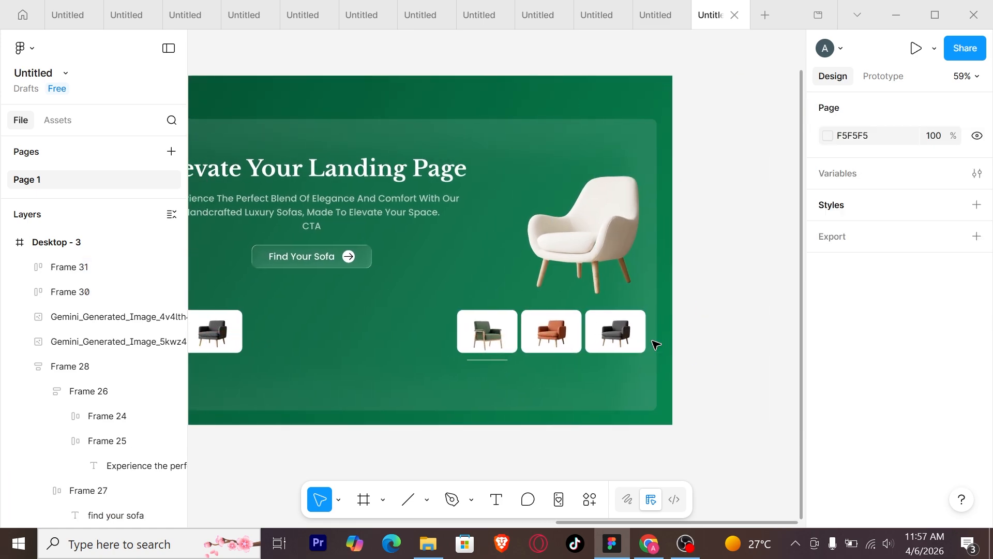
Replace the image in the copied row's first card with the cream armchair picture from Downloads.
scroll(637, 341, "up", 5)
left_click(422, 322, "ctrl")
scroll(826, 357, "down", 3)
left_click(772, 370)
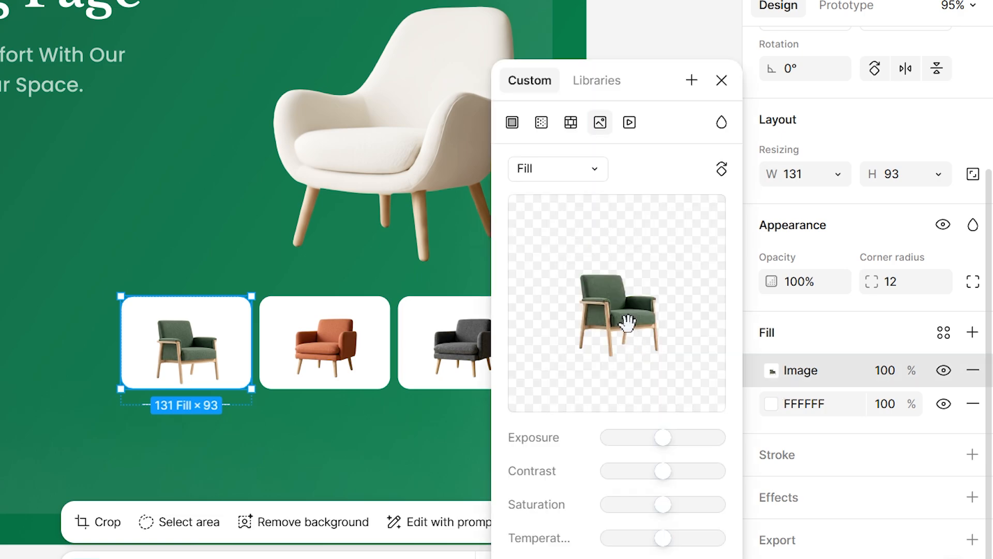
left_click(595, 286)
scroll(120, 191, "down", 5)
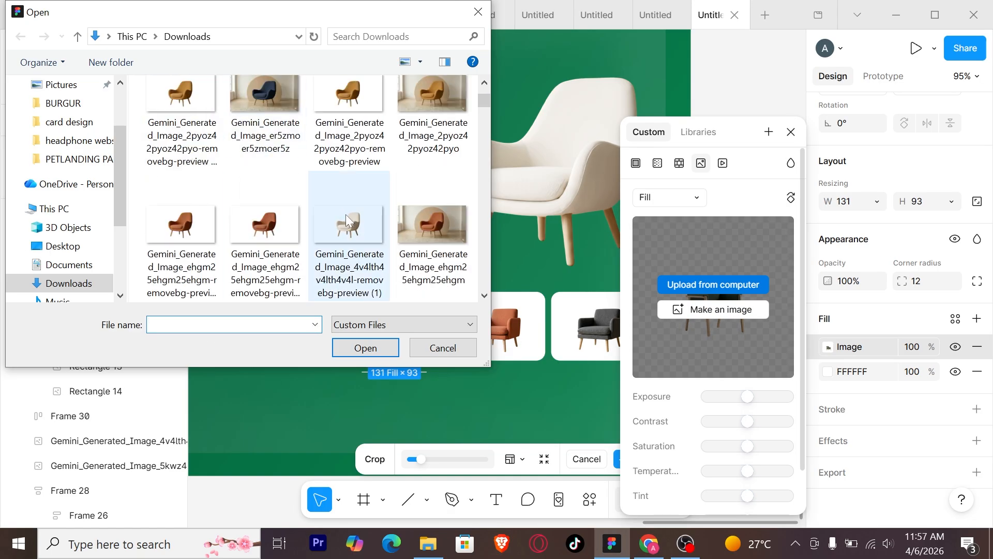
double_click(347, 214)
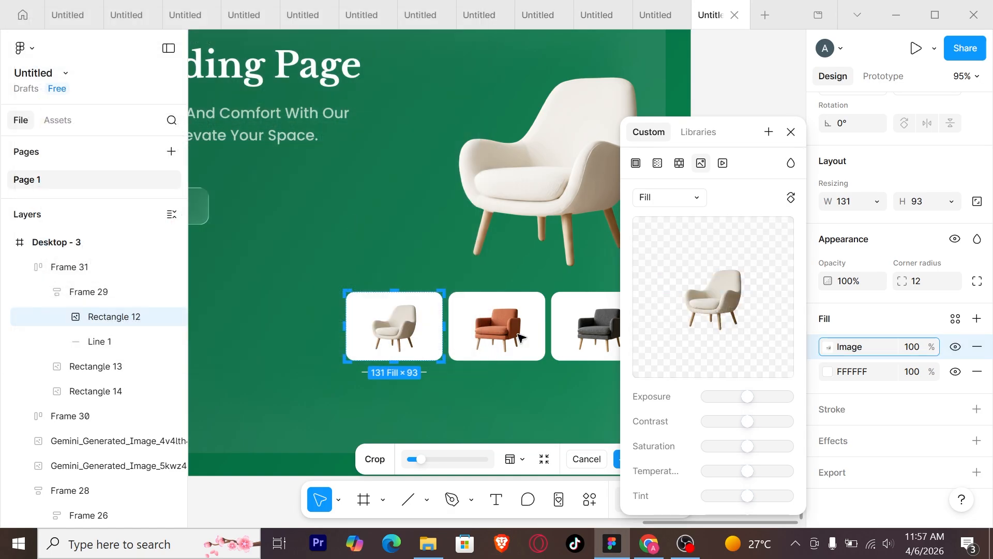
Replace the image in the copied row's second card with the rust-orange curved armchair picture from Downloads.
left_click(520, 337)
left_click(519, 338)
left_click(829, 348)
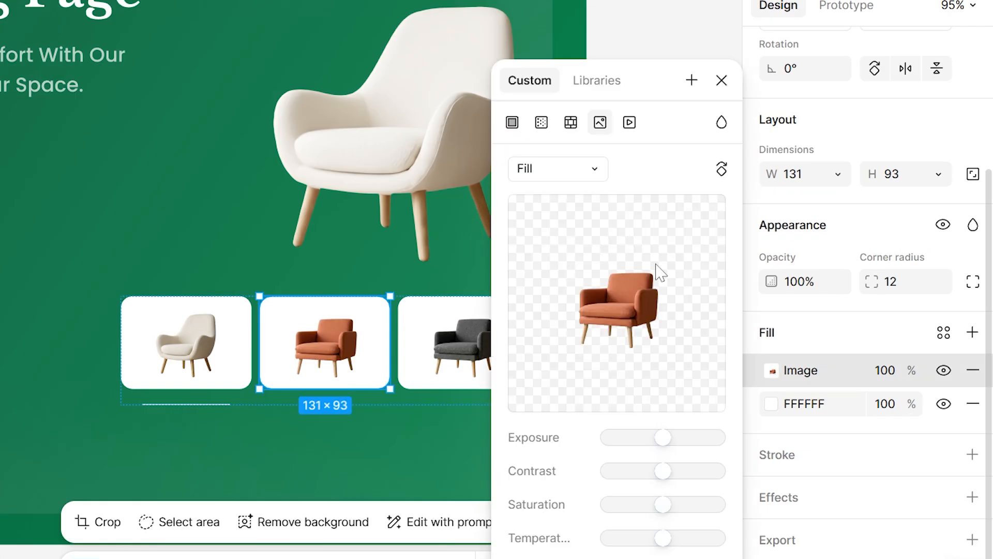
left_click(715, 284)
scroll(268, 151, "down", 5)
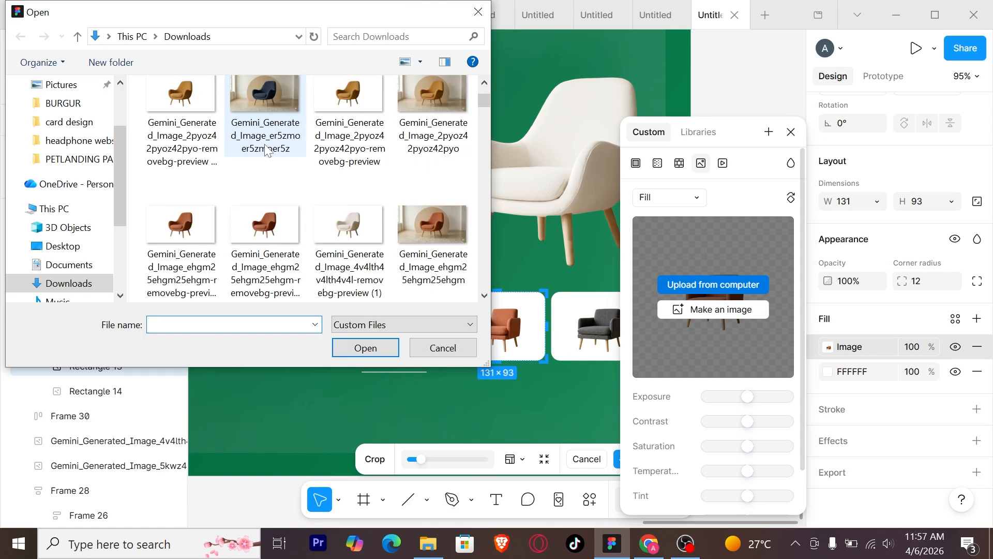
double_click(265, 222)
Replace the image in the copied row's third card with the navy blue armchair picture from Downloads.
left_click(601, 336)
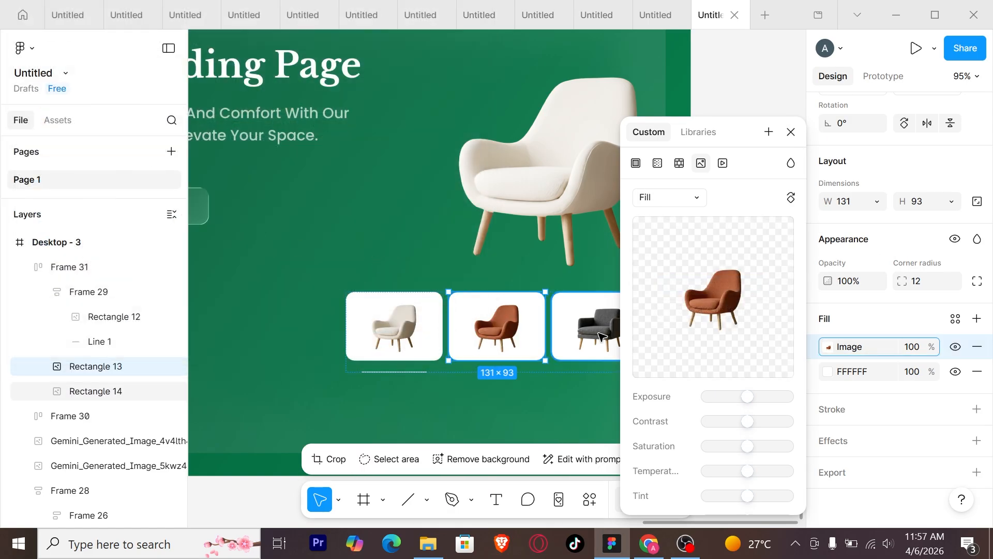
left_click(600, 337)
left_click(829, 347)
mouse_move(733, 303)
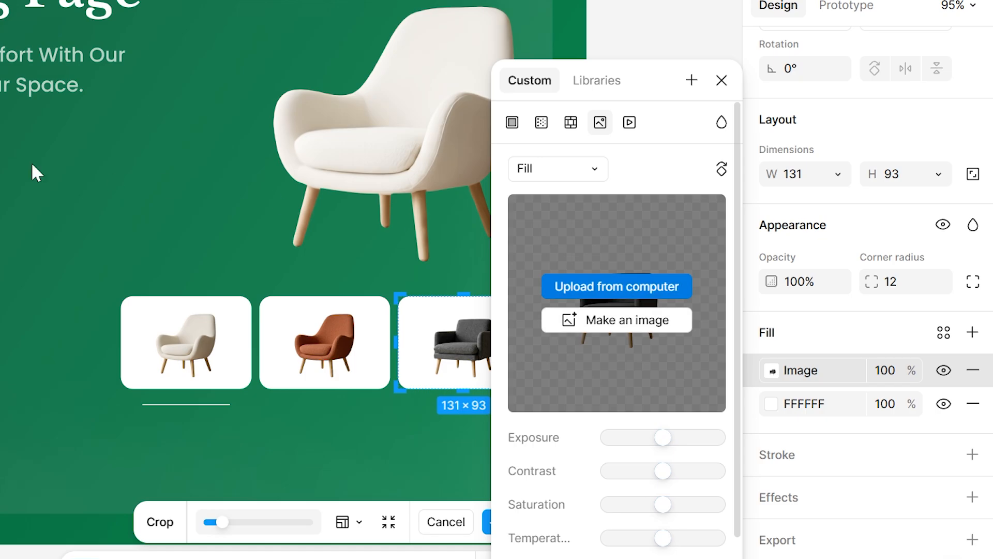
left_click(639, 288)
scroll(225, 194, "down", 1)
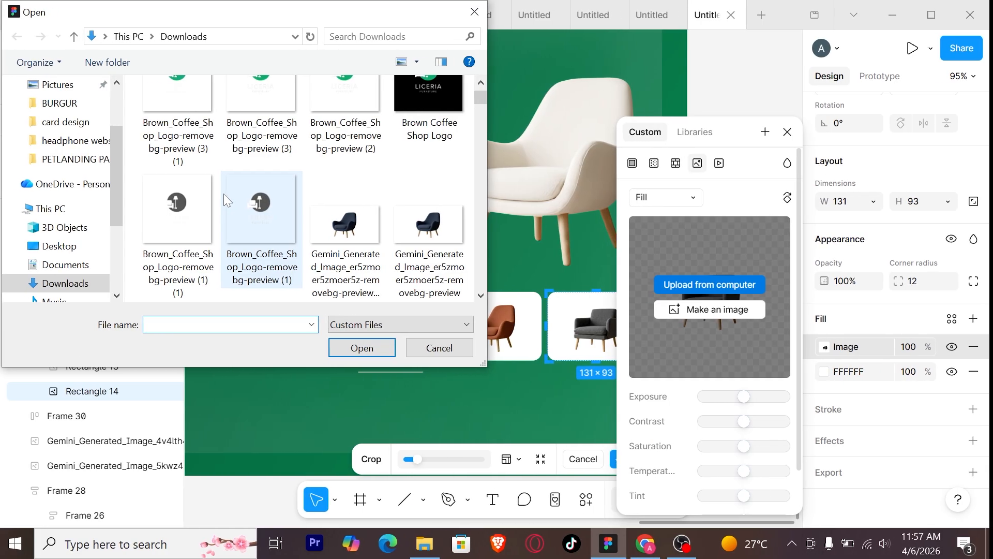
scroll(223, 194, "down", 2)
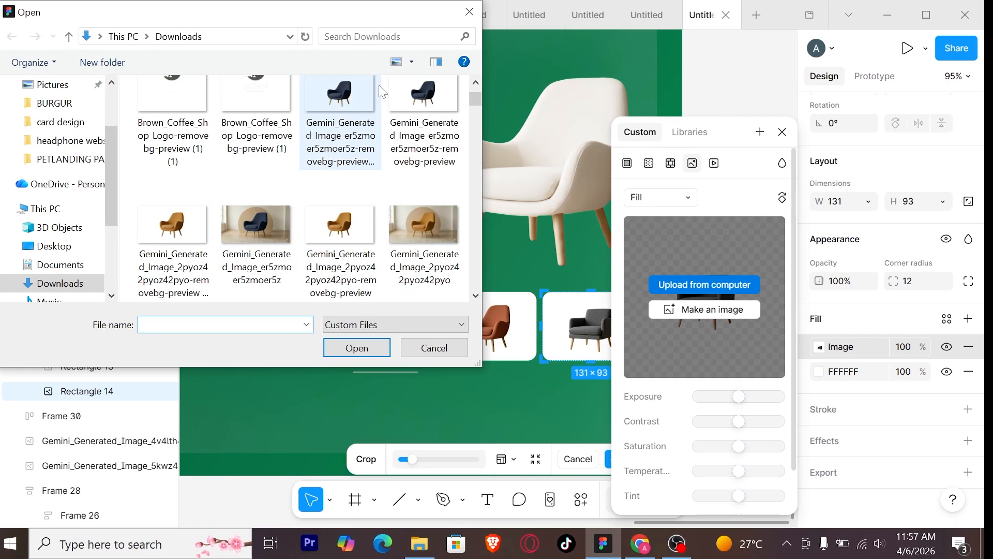
double_click(352, 90)
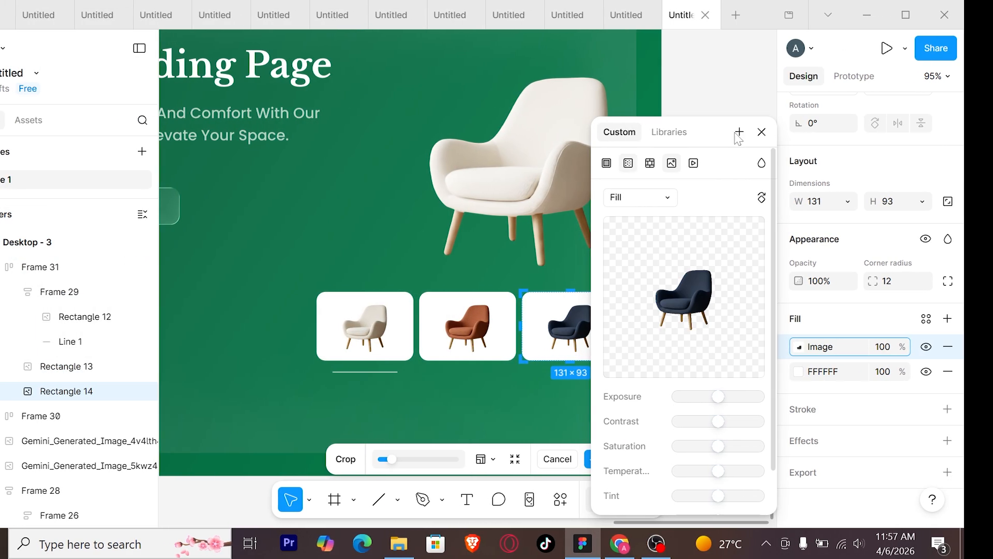
left_click(763, 104)
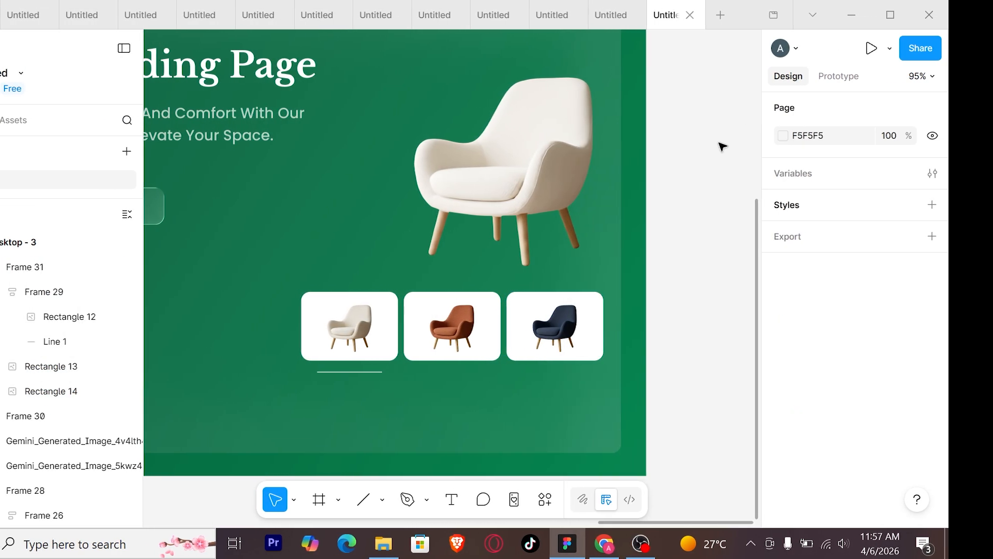
Centre the heading, paragraph and call-to-action block horizontally in the Desktop - 3 frame.
scroll(652, 215, "down", 6)
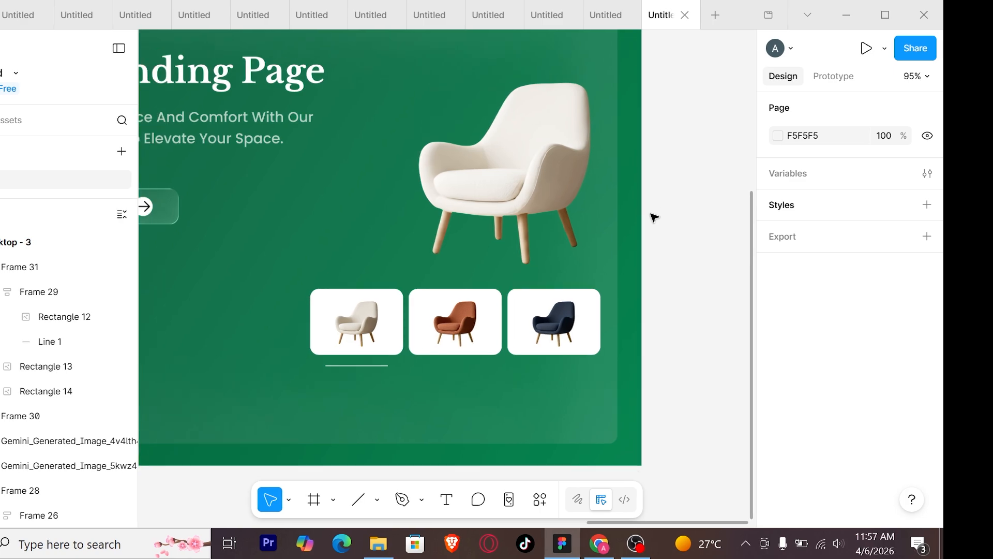
left_click(402, 192)
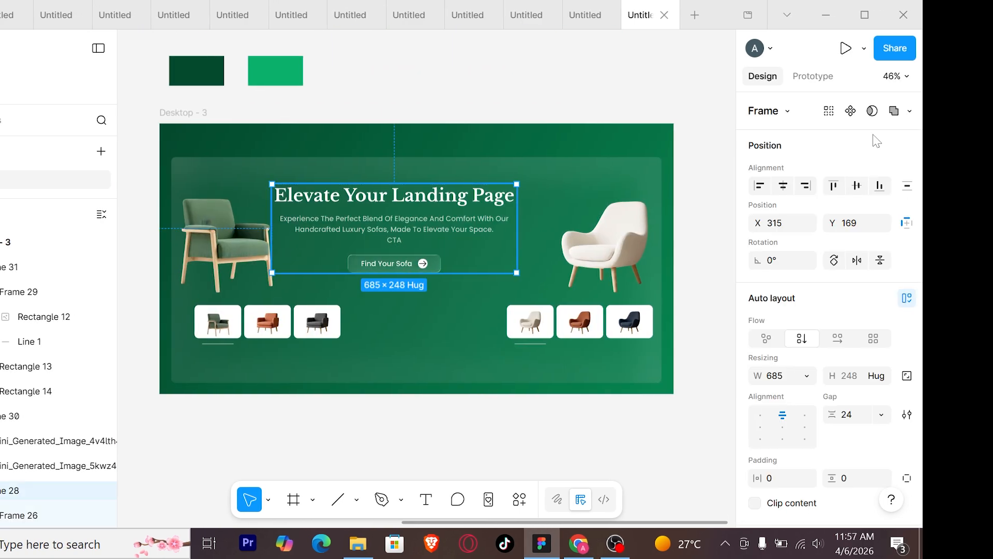
Wrap the large green armchair and its card row in a vertical auto layout and move it to about X 88, Y 171.
left_click(248, 279)
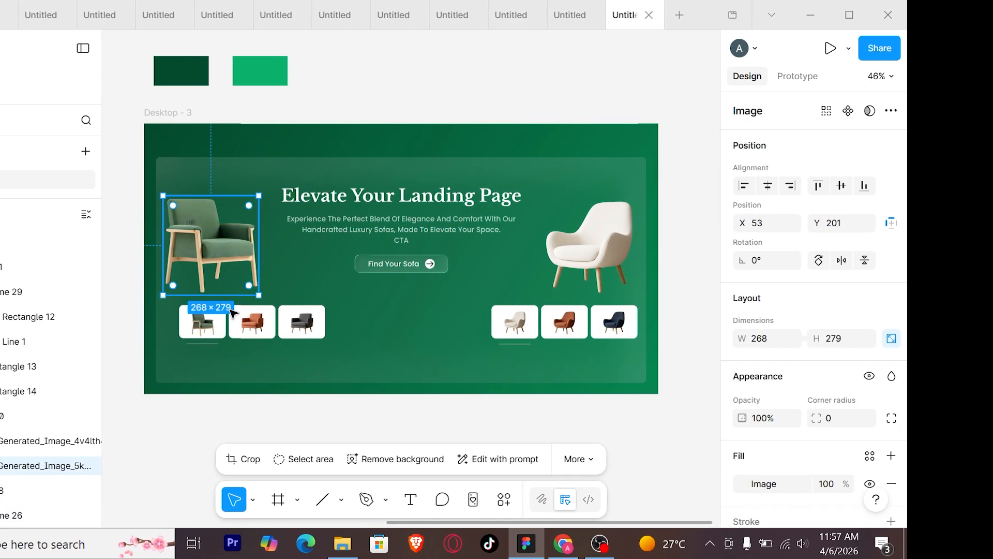
left_click(233, 315, "shift")
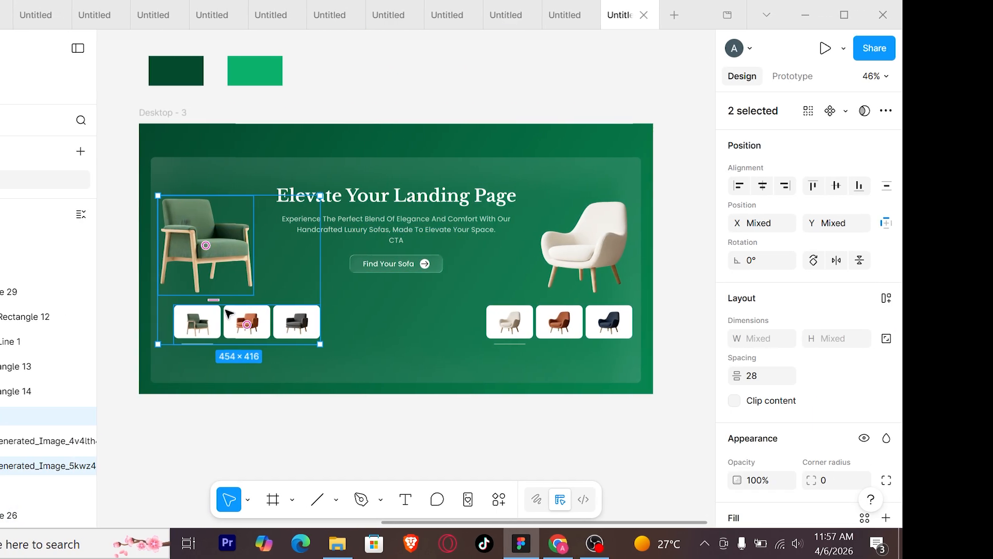
key("shift+a")
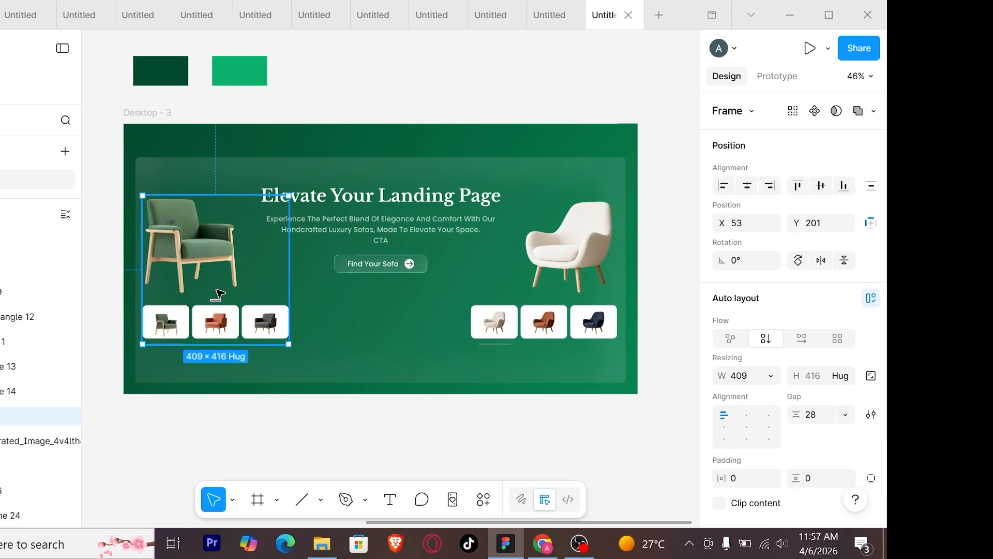
left_click_drag(216, 288, 229, 278)
Wrap the large white armchair and its card row in a vertical auto layout and top-align it with the green armchair group.
left_click(608, 284)
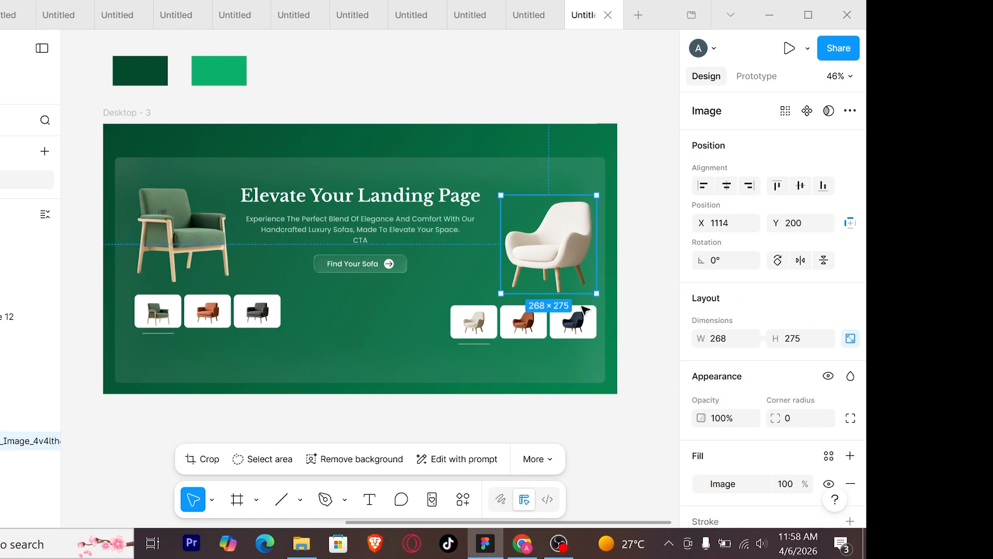
left_click(574, 318, "shift")
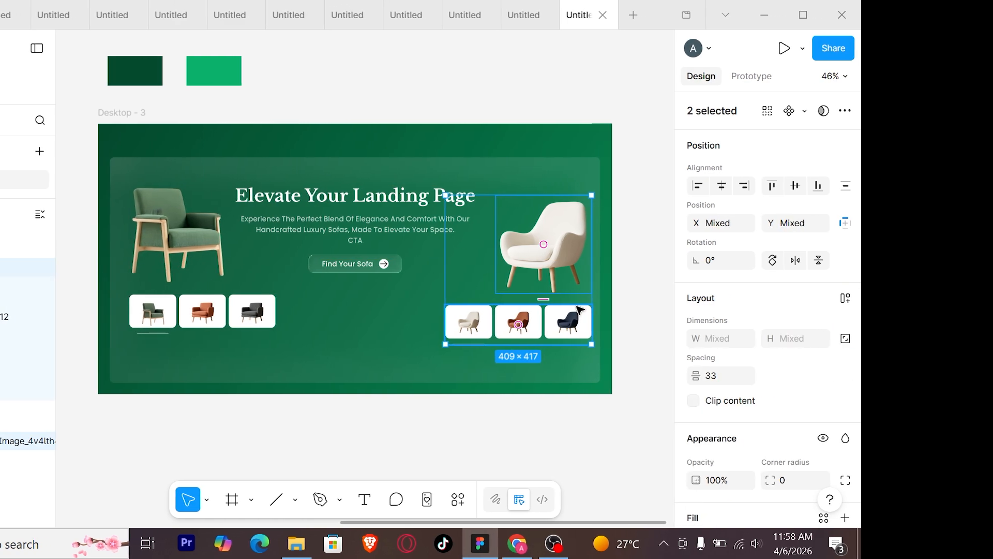
key("shift+a")
left_click(196, 248, "shift")
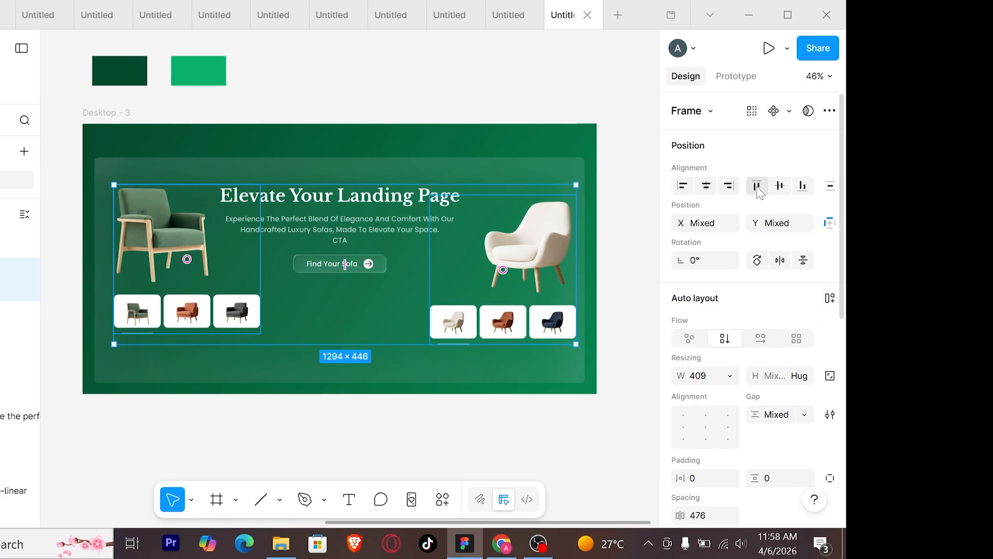
left_click(757, 187)
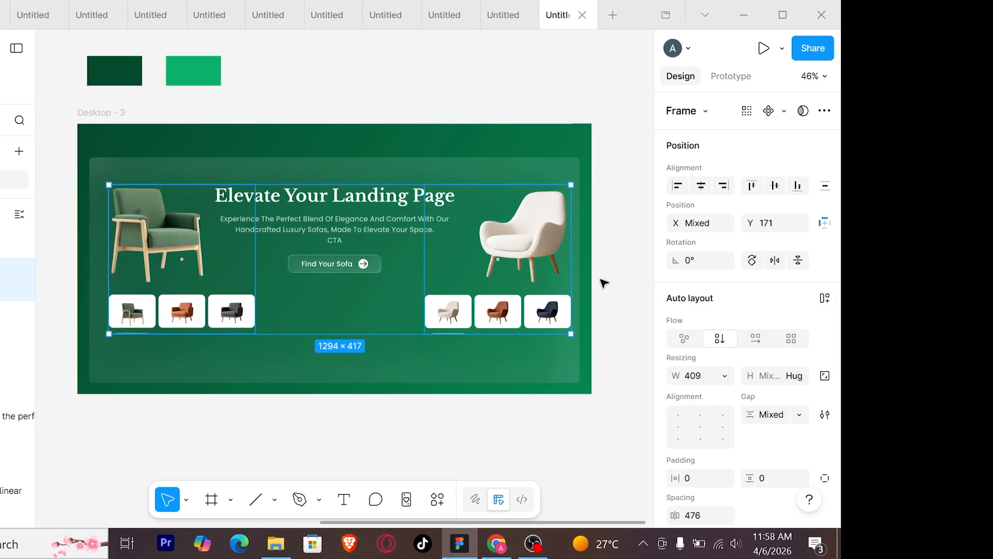
Combine both armchair groups in one horizontal auto layout frame and centre it horizontally in the Desktop - 3 frame.
key("shift+a")
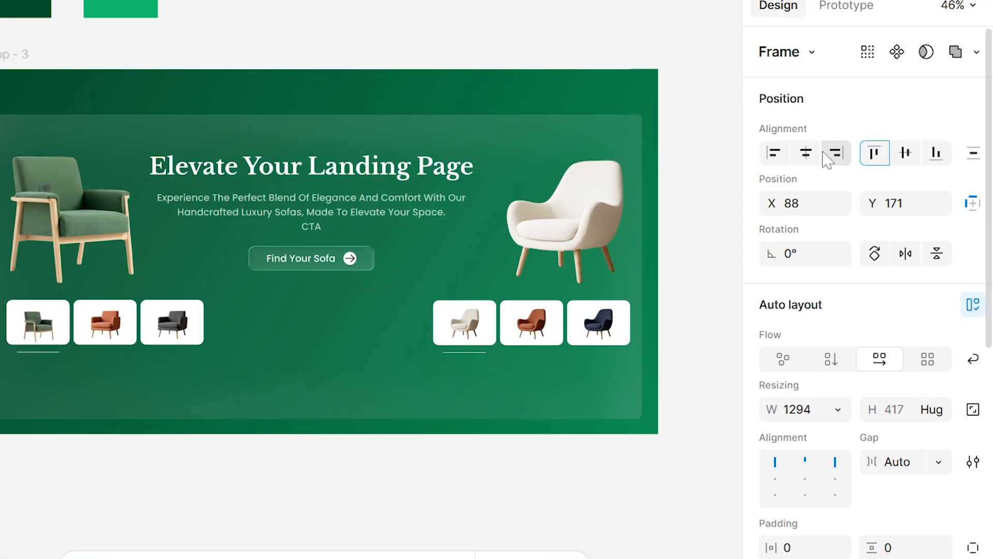
left_click(685, 186)
left_click(602, 194)
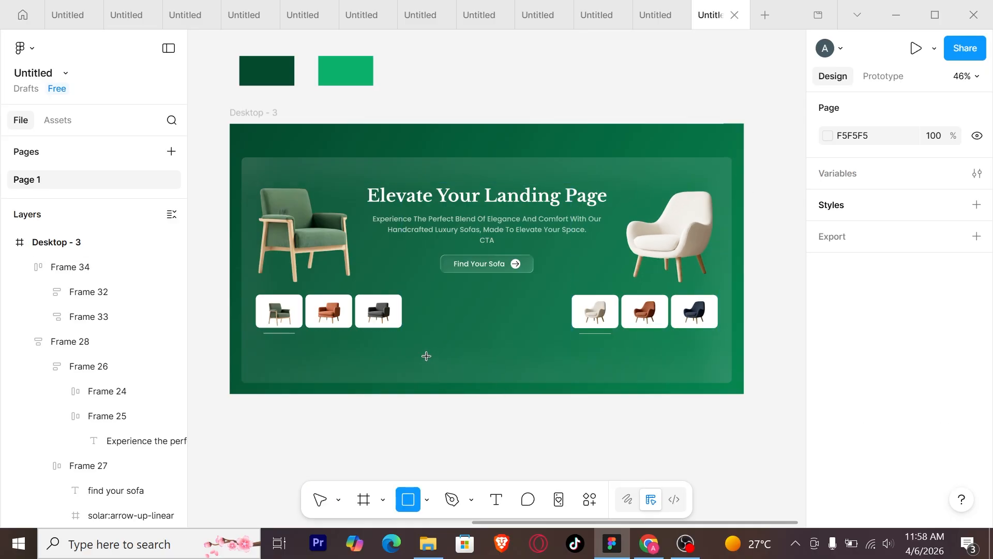
Draw a rectangle about 369 × 58 on the glass panel's lower edge and centre it horizontally in the frame.
left_click_drag(422, 350, 498, 367)
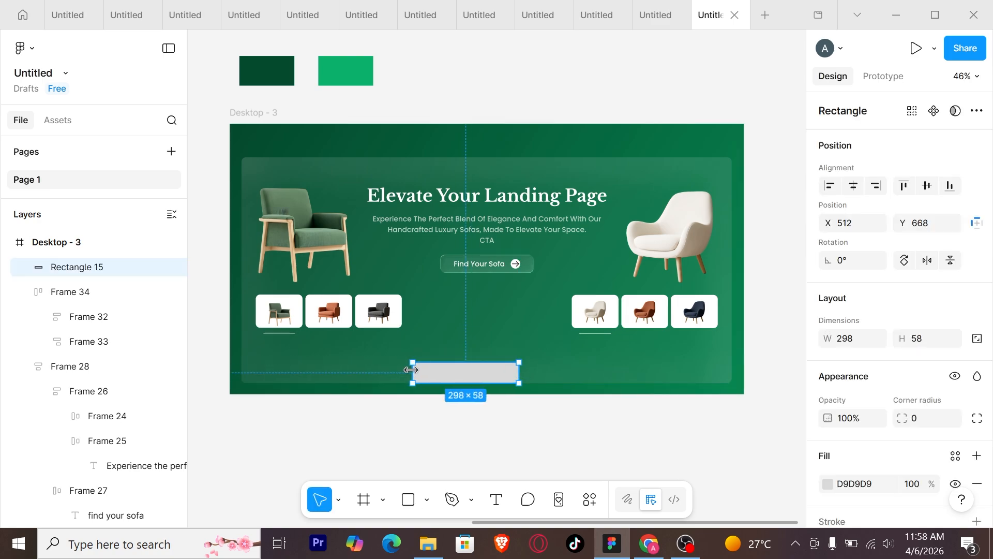
left_click(859, 185)
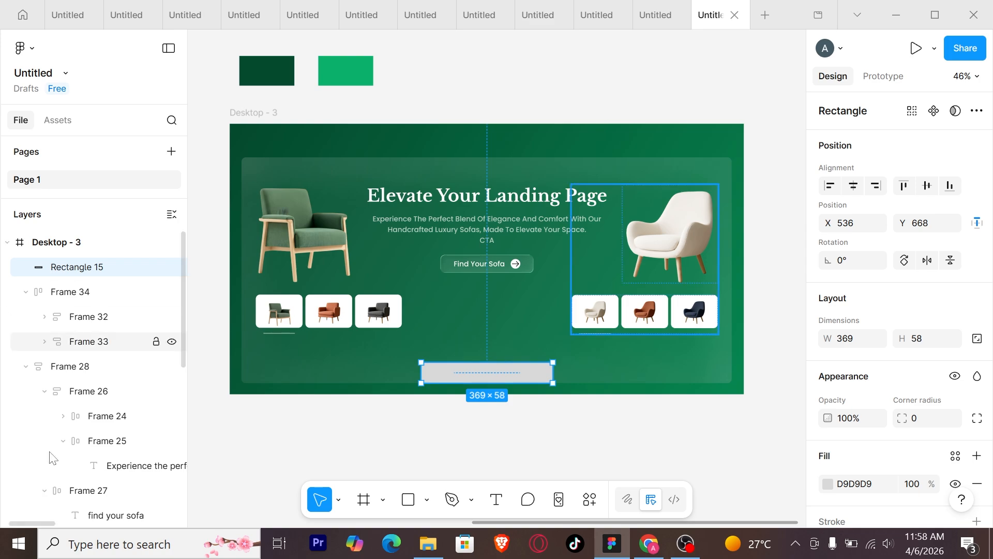
Unlock the glass panel, Rectangle 11, and subtract the small grey rectangle from it to cut a notch in its lower edge.
left_click(269, 112)
scroll(162, 447, "down", 3)
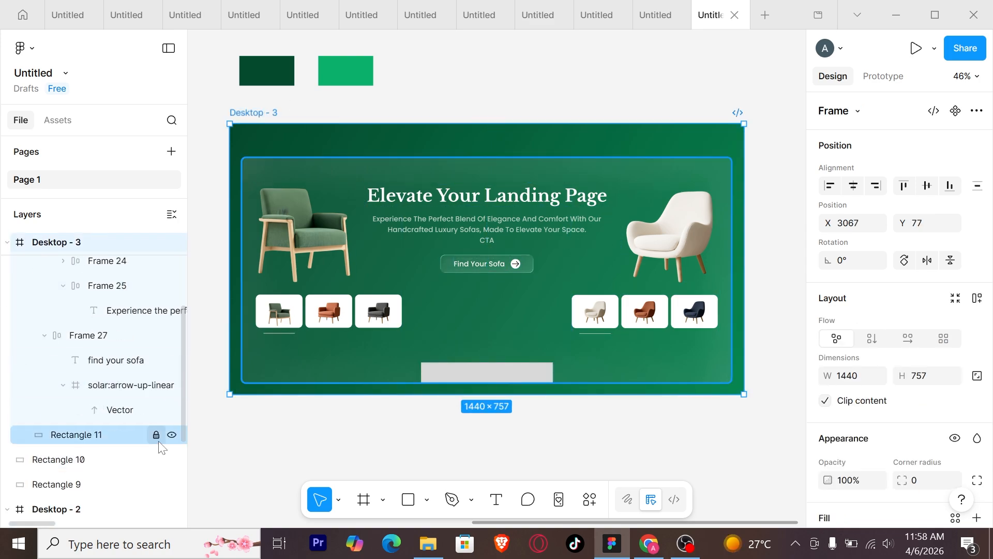
left_click(156, 435)
left_click_drag(461, 395, 444, 361)
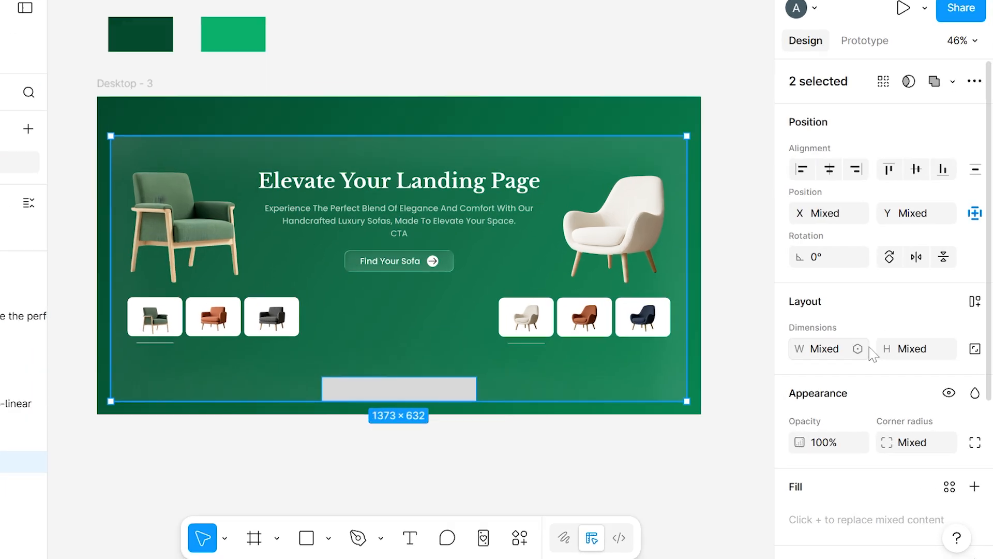
left_click(952, 82)
left_click(867, 135)
left_click(431, 419)
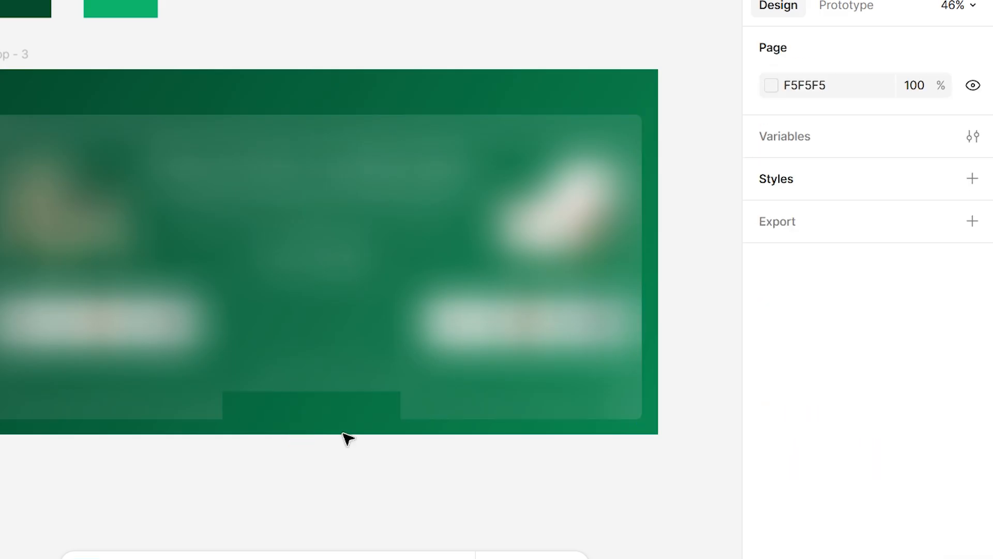
Set the corner radius of the notched glass panel to 12.
left_click(342, 396)
scroll(906, 202, "down", 2)
left_click(903, 201)
type("12")
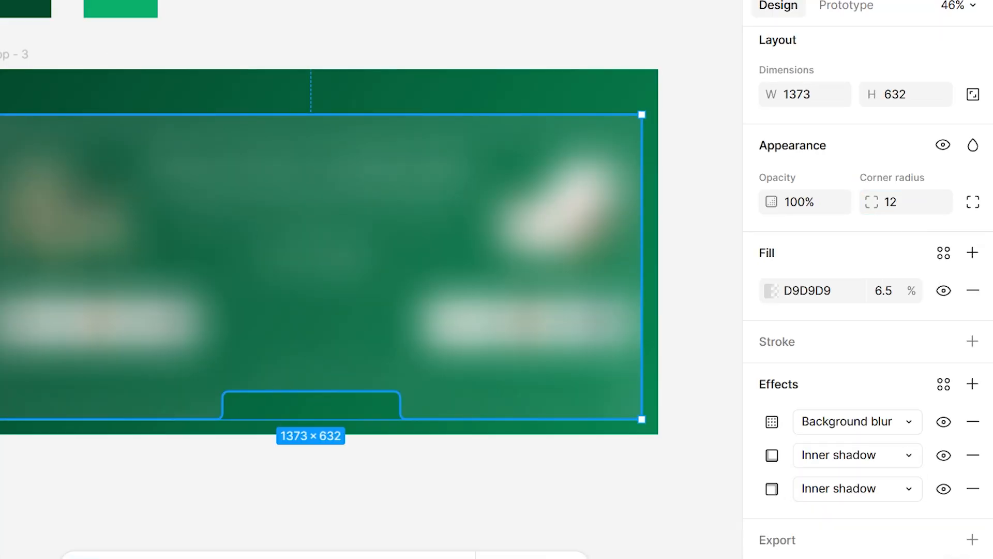
Move the Subtract glass panel out of Frame 27 to below Frame 28 and centre it both ways in Desktop - 3.
left_click_drag(85, 266, 86, 502)
left_click_drag(85, 417, 90, 459)
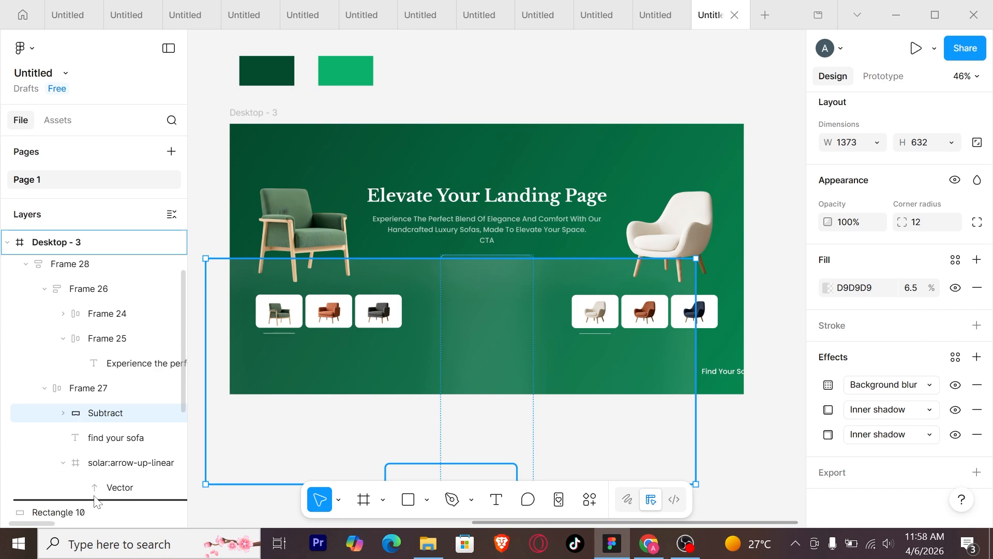
left_click_drag(95, 501, 95, 500)
scroll(912, 130, "up", 3)
left_click(853, 188)
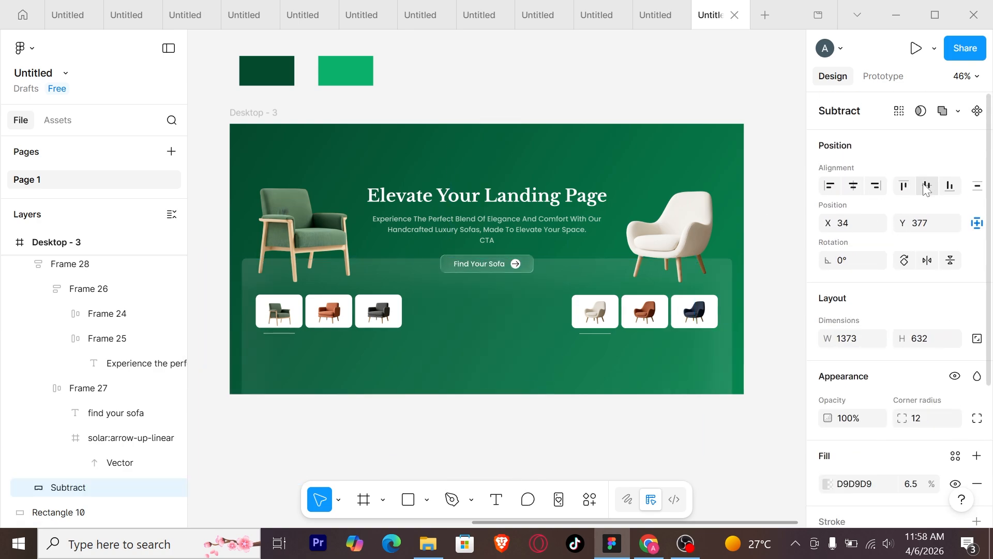
left_click(927, 188)
left_click(773, 339)
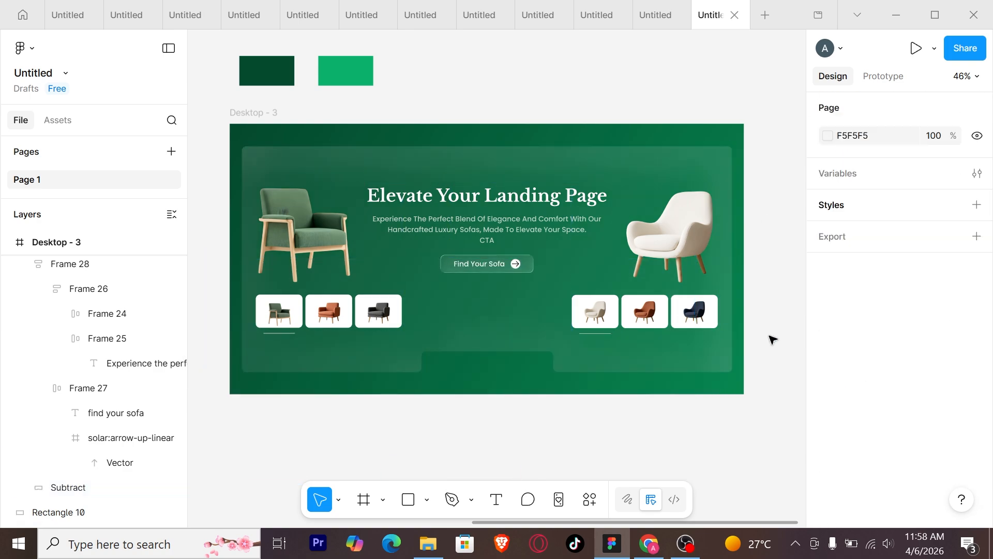
Extend the Desktop - 3 frame downward to leave more green background beneath the notched glass panel.
left_click_drag(487, 394, 488, 419)
left_click(479, 380)
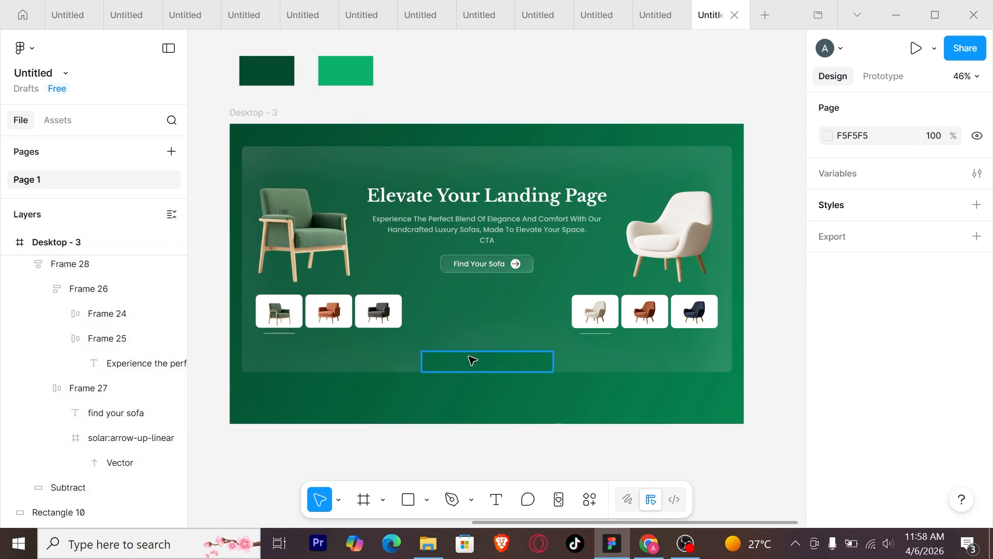
left_click_drag(474, 364, 479, 383)
key("ctrl+z")
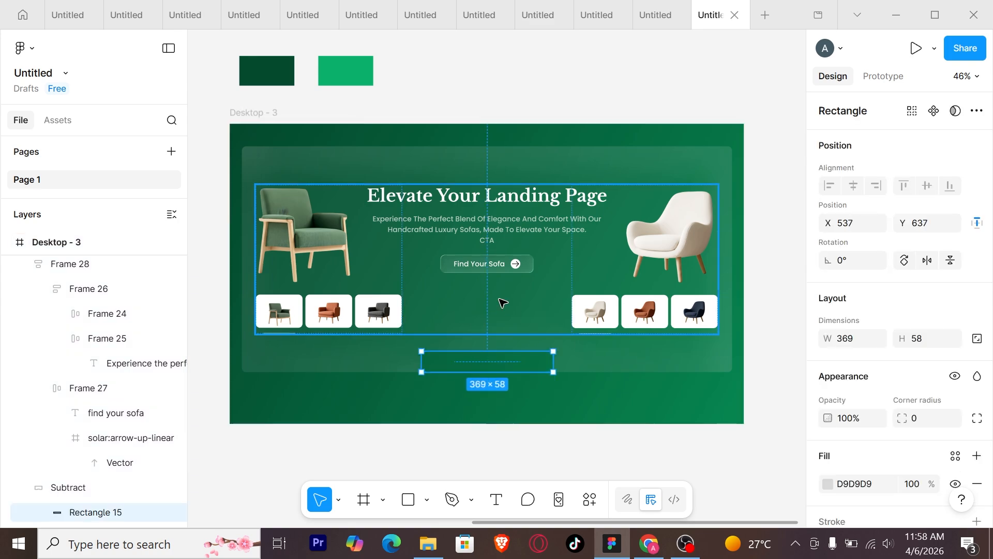
left_click(502, 299)
left_click(587, 349)
Duplicate the notched glass panel, shrink the copy to about 476 × 251 and position it over the notch.
left_click_drag(573, 344, 568, 396, "alt")
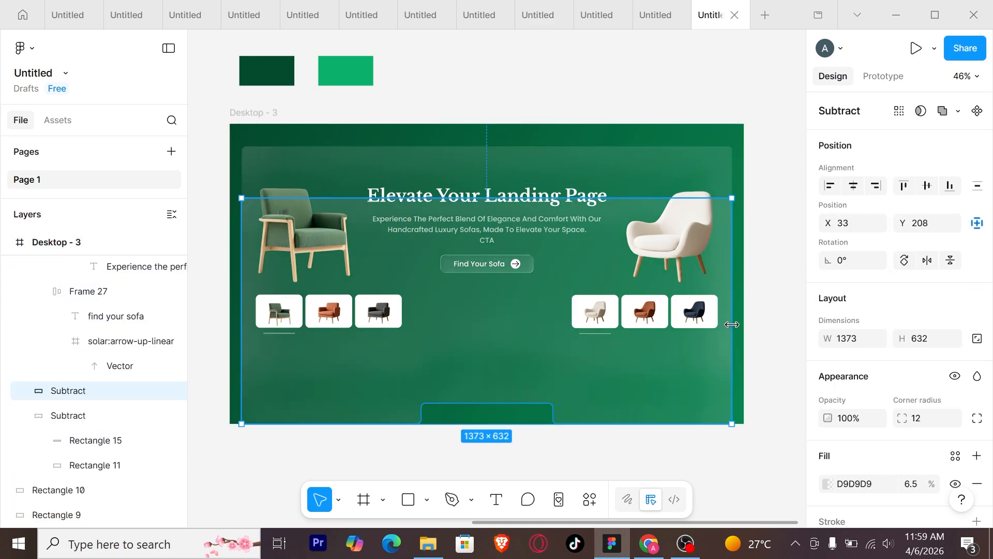
left_click_drag(732, 324, 543, 317)
left_click_drag(241, 273, 349, 271)
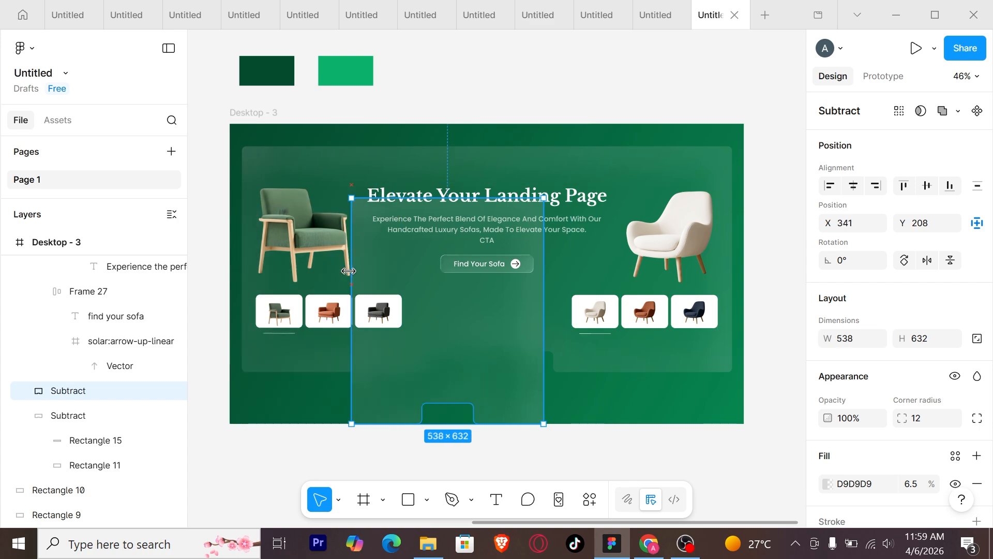
left_click_drag(443, 423, 452, 328)
left_click_drag(461, 198, 465, 240)
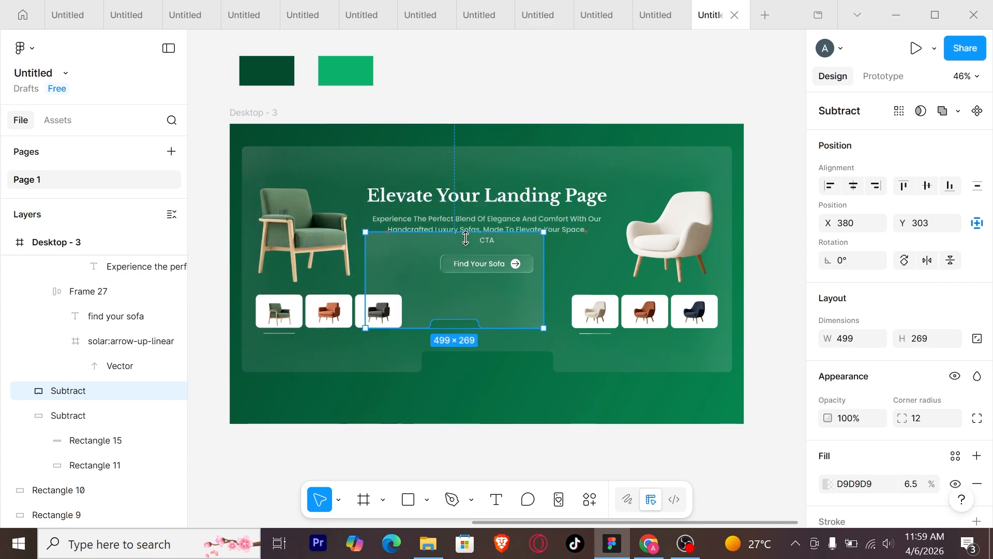
left_click_drag(472, 286, 512, 379)
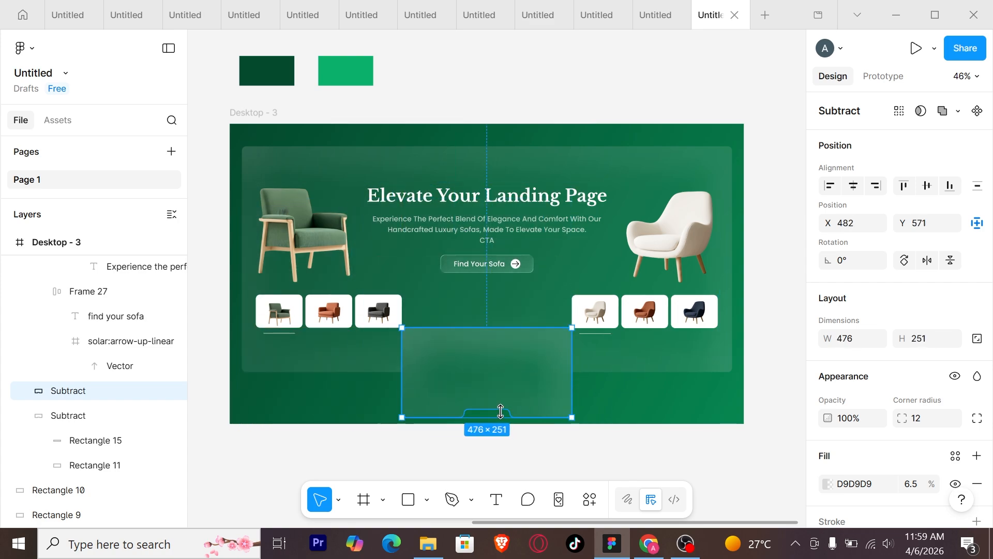
Delete Rectangle 15 from the duplicated Subtract shape so the small panel becomes a plain rectangle.
scroll(31, 399, "up", 3)
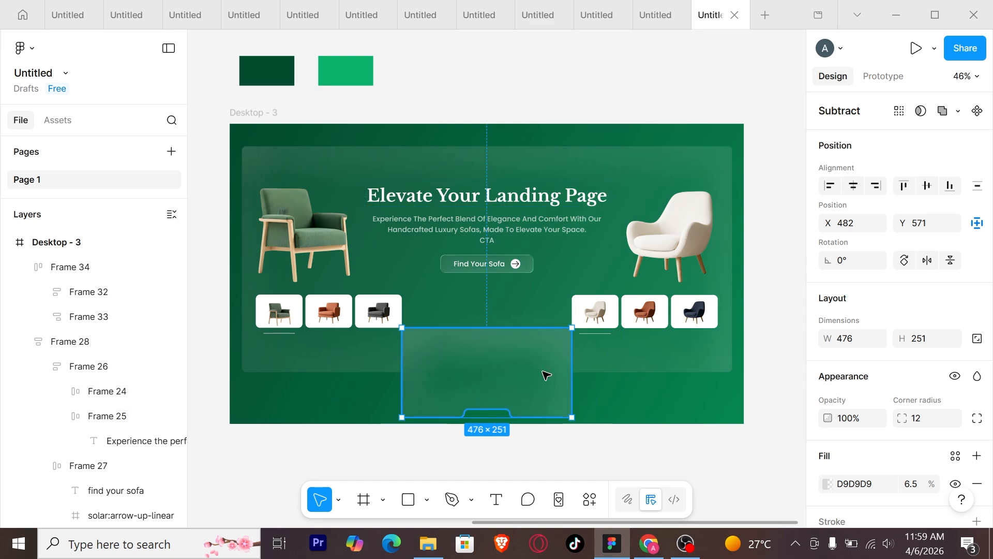
scroll(57, 353, "down", 1)
scroll(57, 353, "down", 4)
scroll(54, 347, "up", 1)
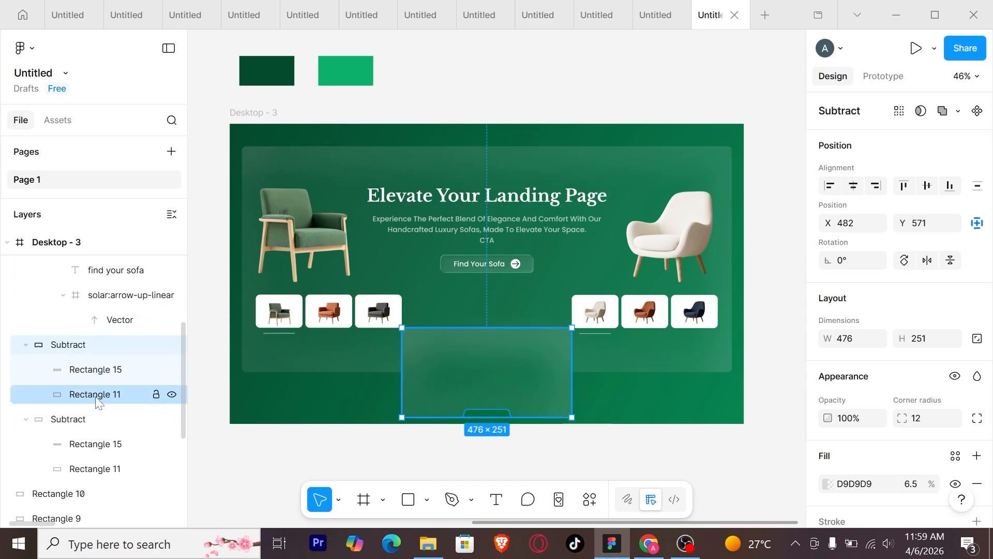
left_click(96, 396)
left_click(95, 372)
key("Delete")
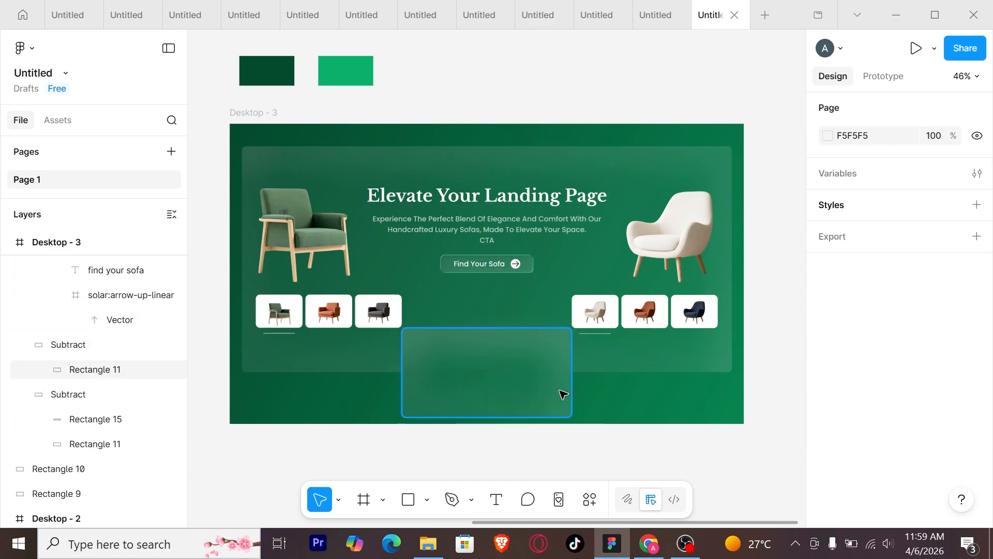
Resize the small glass panel to about 353 × 169 and fit it inside the notch of the large panel.
scroll(559, 388, "up", 5)
left_click(278, 311)
left_click_drag(278, 311, 346, 313)
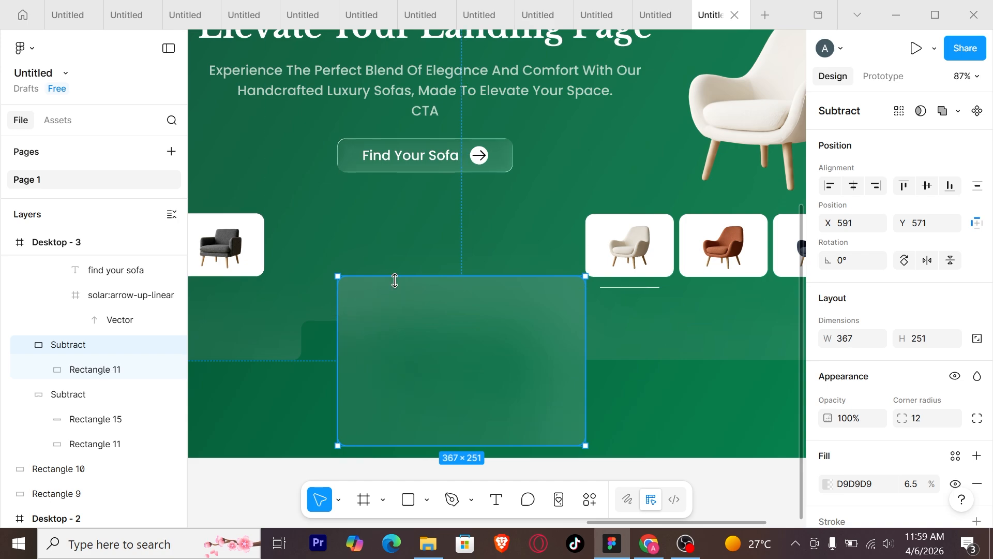
left_click_drag(395, 280, 417, 331)
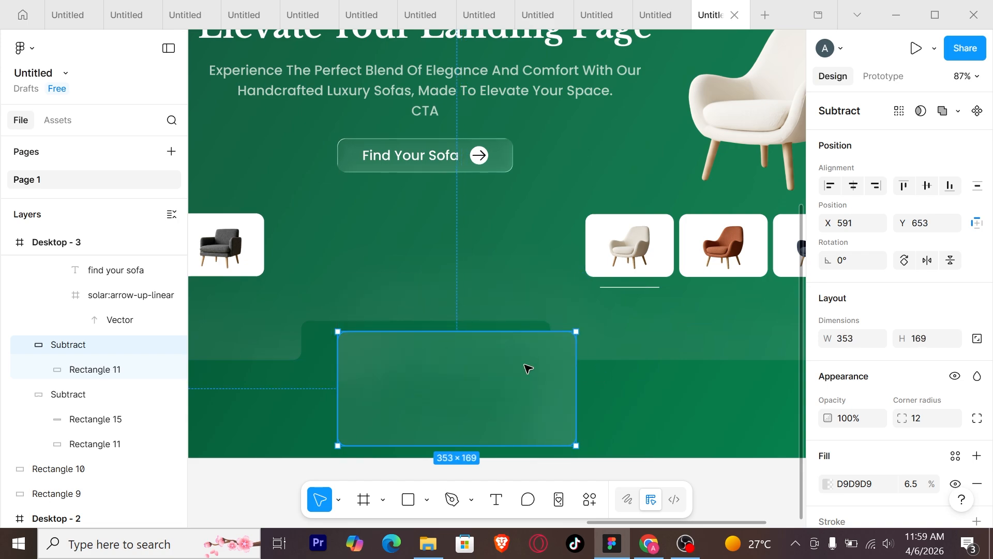
left_click_drag(527, 368, 484, 368)
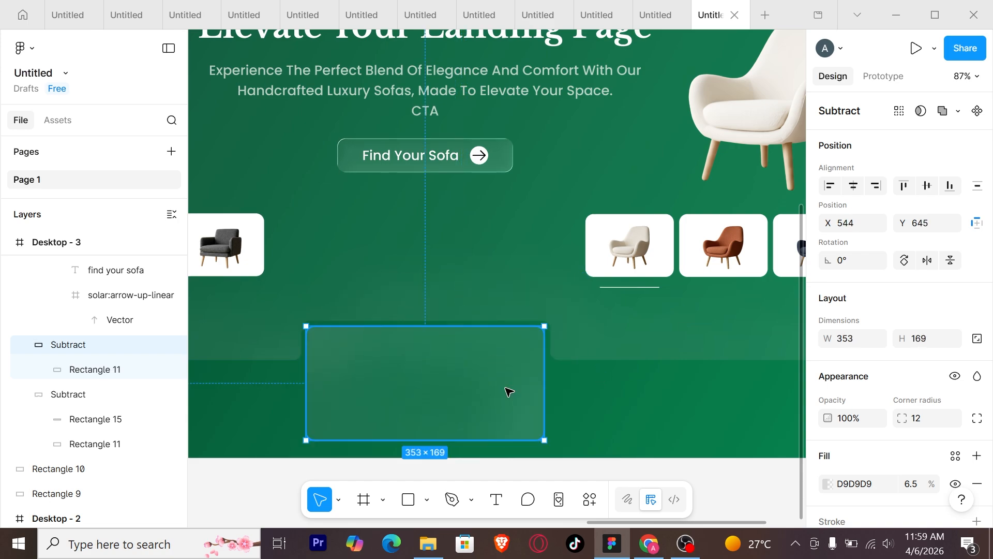
Extend the lower edge of the Desktop - 3 frame to a height of 891.
left_click(599, 419)
left_click_drag(597, 457, 592, 493)
left_click(591, 496)
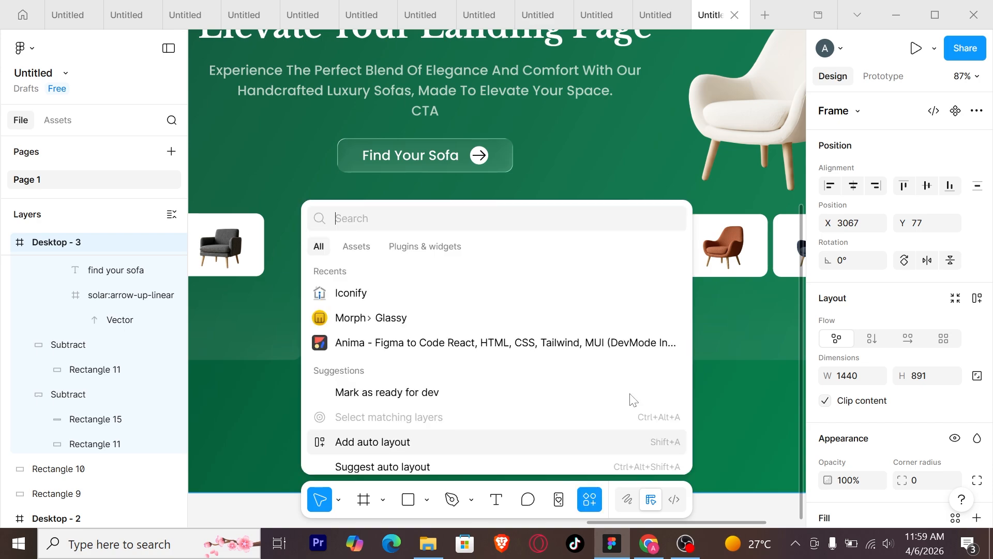
left_click(712, 394)
scroll(712, 395, "down", 1)
scroll(715, 389, "down", 3)
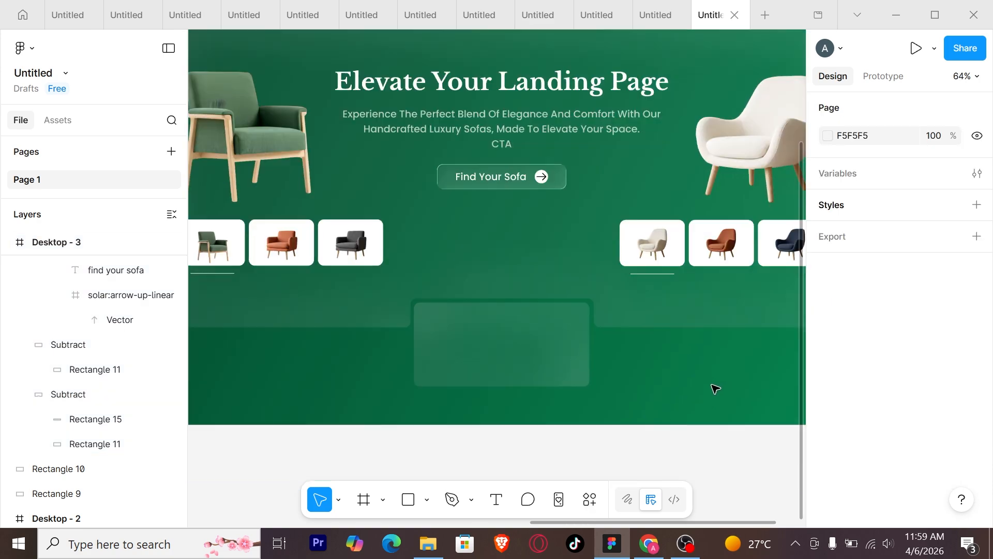
Stretch the small glass panel's lower edge to a height of about 221.
left_click(638, 411)
left_click(539, 366)
left_click_drag(543, 386, 546, 409)
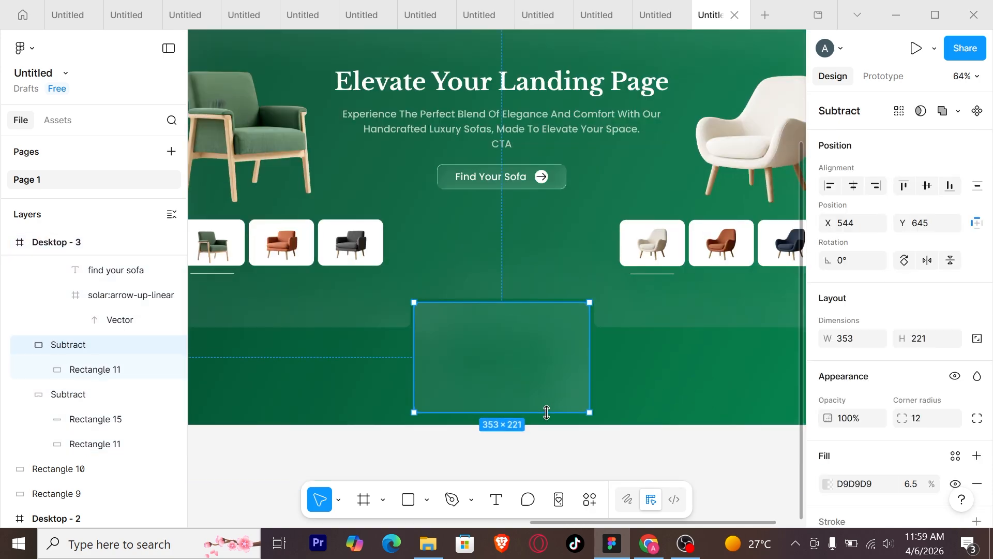
left_click(555, 444)
Add a white FFFFFF stroke at 30% opacity to both the large notched panel and the small glass panel.
left_click(528, 397)
left_click(622, 315, "shift")
scroll(932, 367, "down", 4)
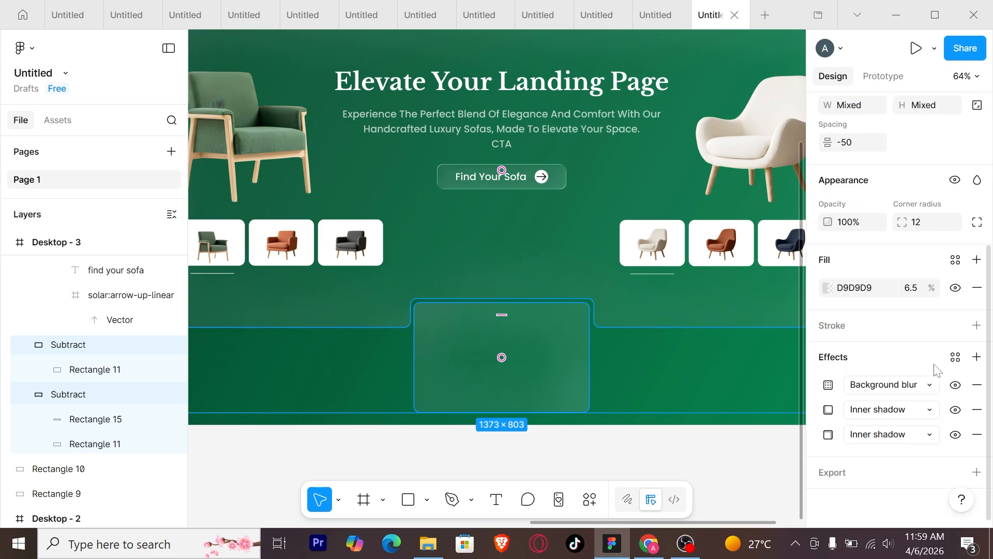
left_click(972, 341)
left_click(770, 378)
left_click_drag(583, 233, 468, 129)
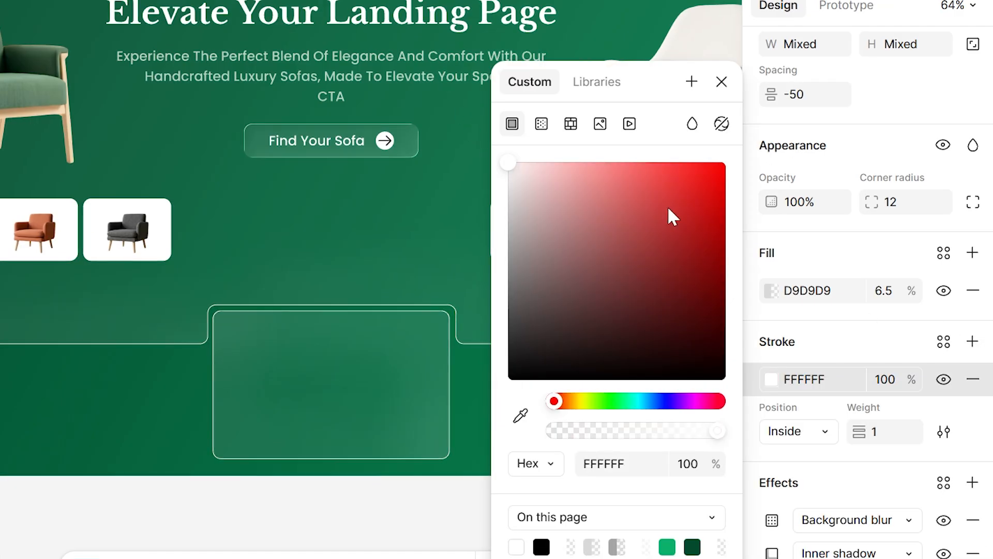
left_click(902, 383)
type("10")
key("Return")
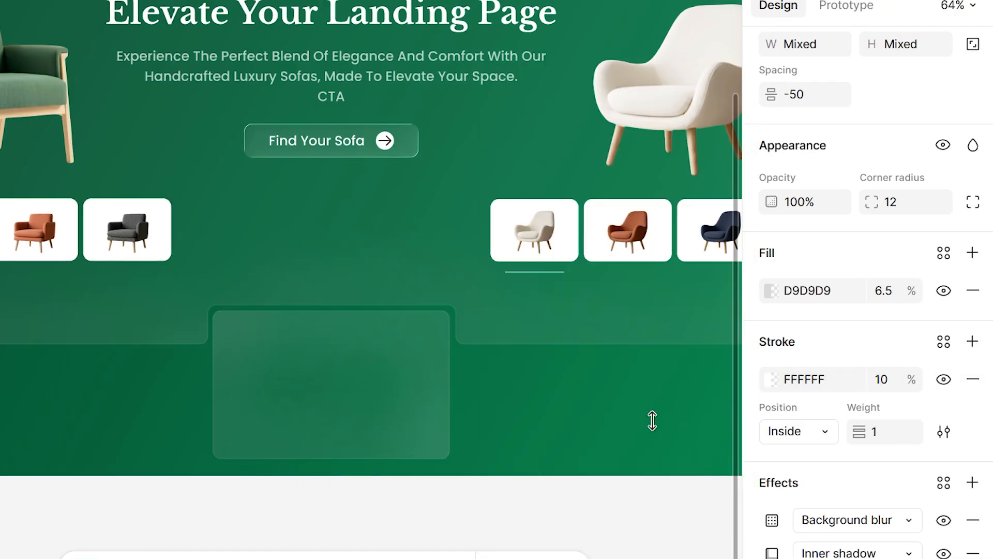
left_click(899, 384)
type("30")
key("Return")
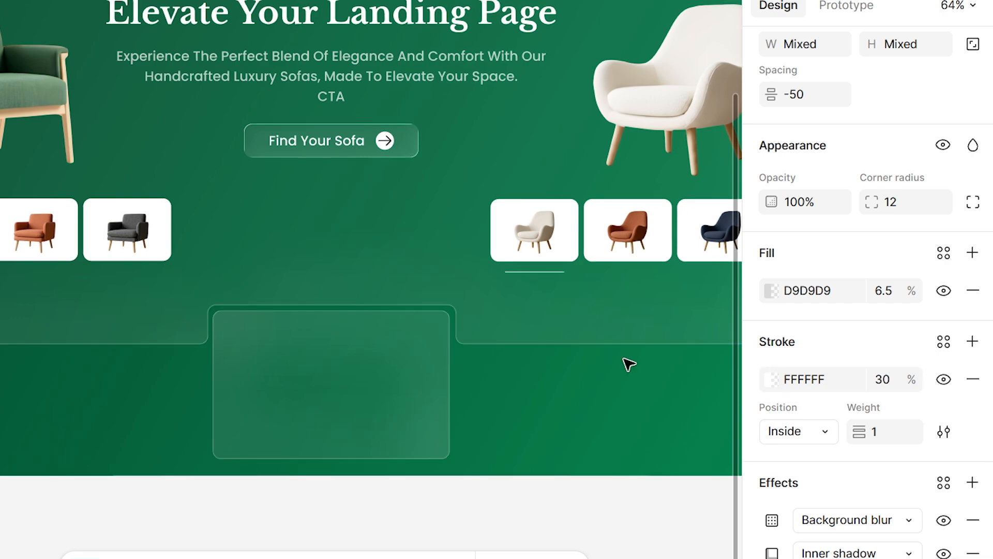
left_click(607, 519)
Place a copy of the orange armchair thumbnail, Rectangle 13, in the left part of the small glass panel.
scroll(592, 491, "down", 1)
left_click_drag(548, 393, 552, 499)
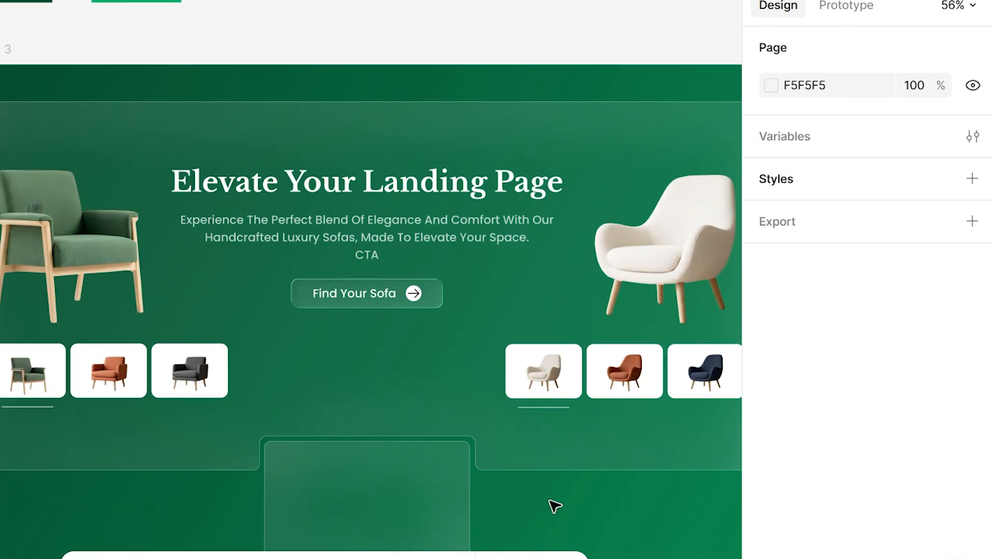
scroll(343, 471, "down", 1)
scroll(334, 468, "up", 1)
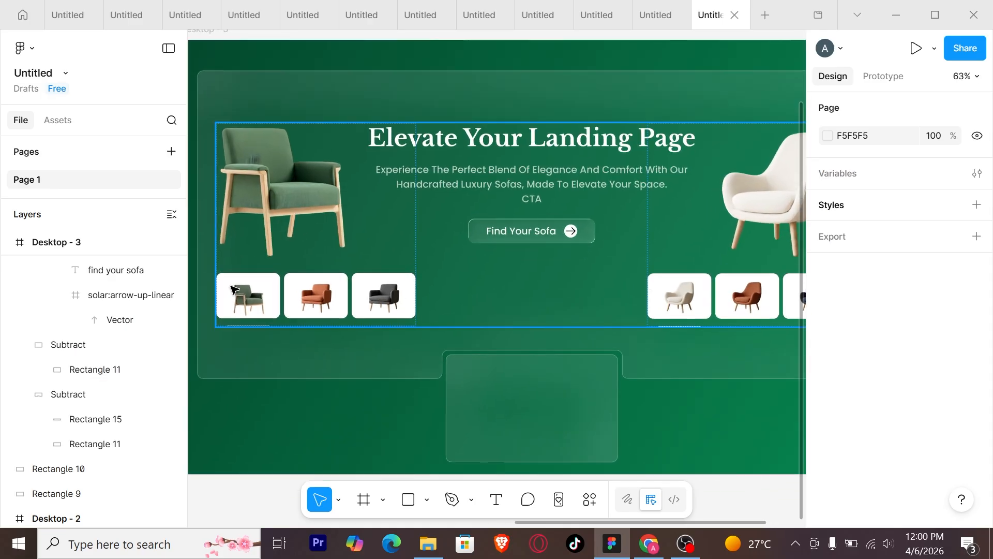
left_click(313, 302)
left_click(313, 302)
left_click(313, 303)
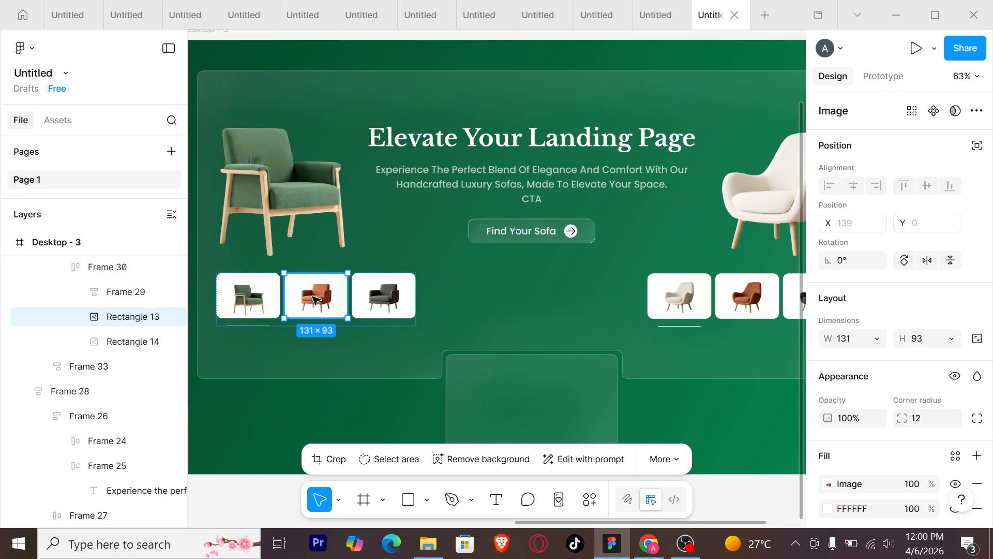
left_click_drag(313, 303, 491, 400)
key("Escape")
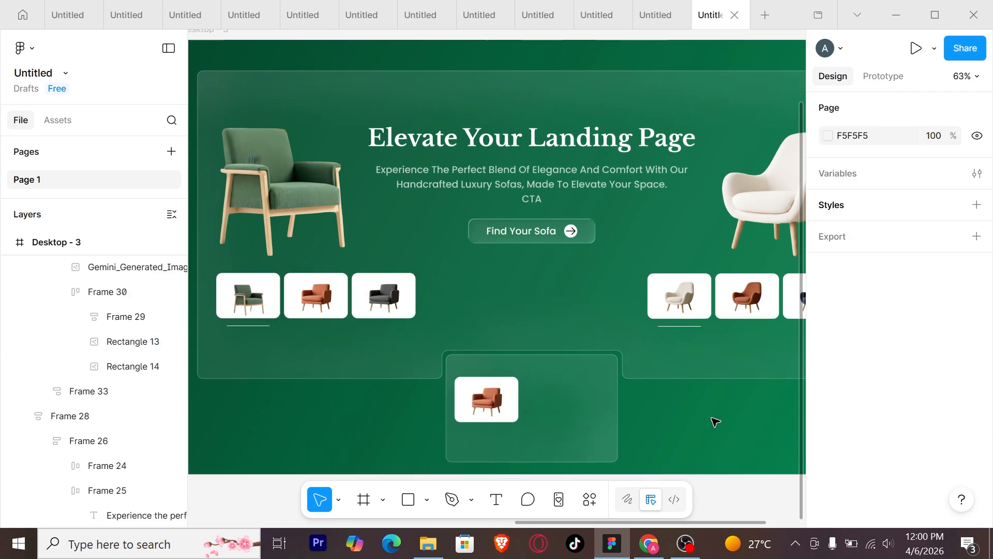
scroll(713, 420, "down", 1)
left_click_drag(602, 161, 621, 248)
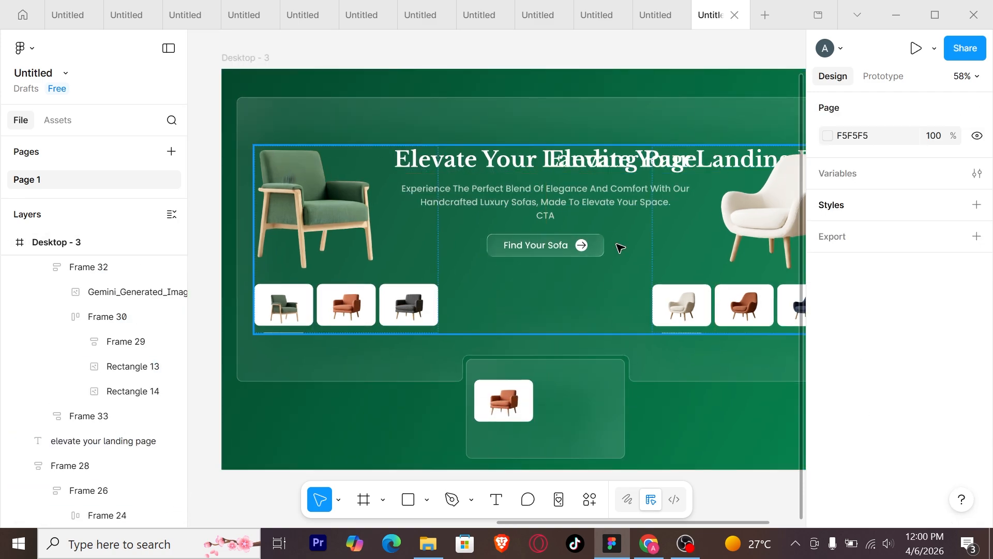
left_click(618, 157)
key("Escape")
left_click(618, 158)
key("Delete")
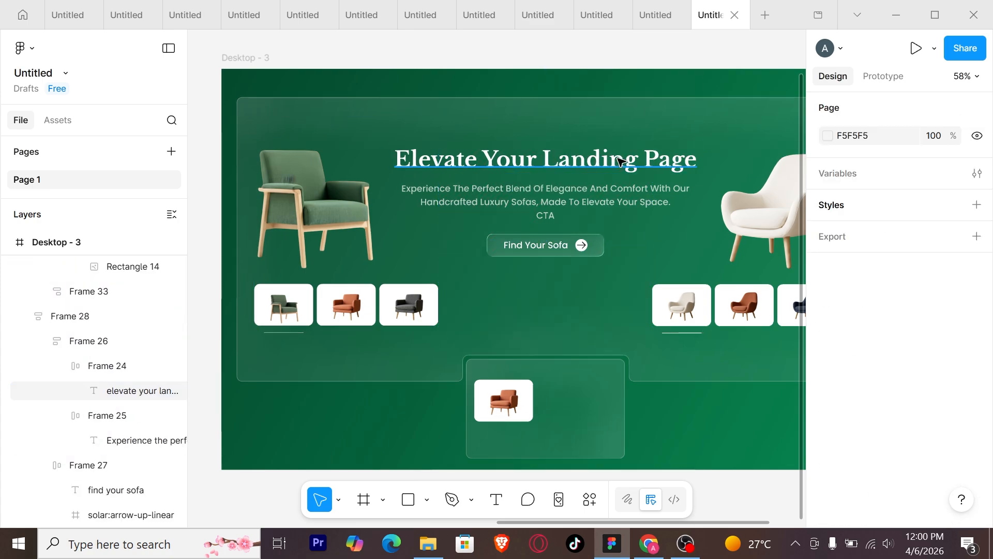
Place a copy of the heading beside the small panel's thumbnail, reading "Relax In Style" at font size 24.
left_click(618, 161)
left_click_drag(618, 160, 621, 425)
double_click(621, 425)
scroll(961, 383, "down", 4)
left_click(929, 312)
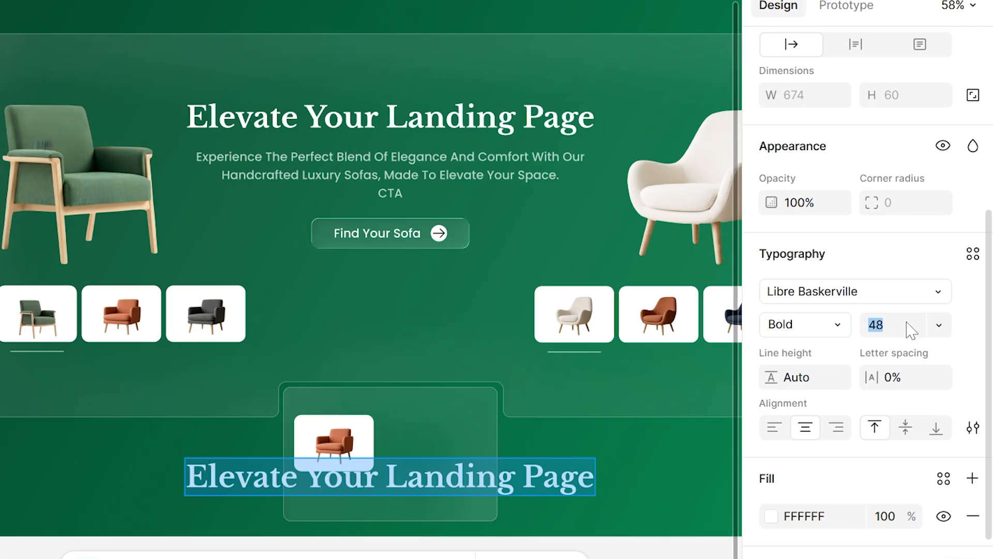
key("Return")
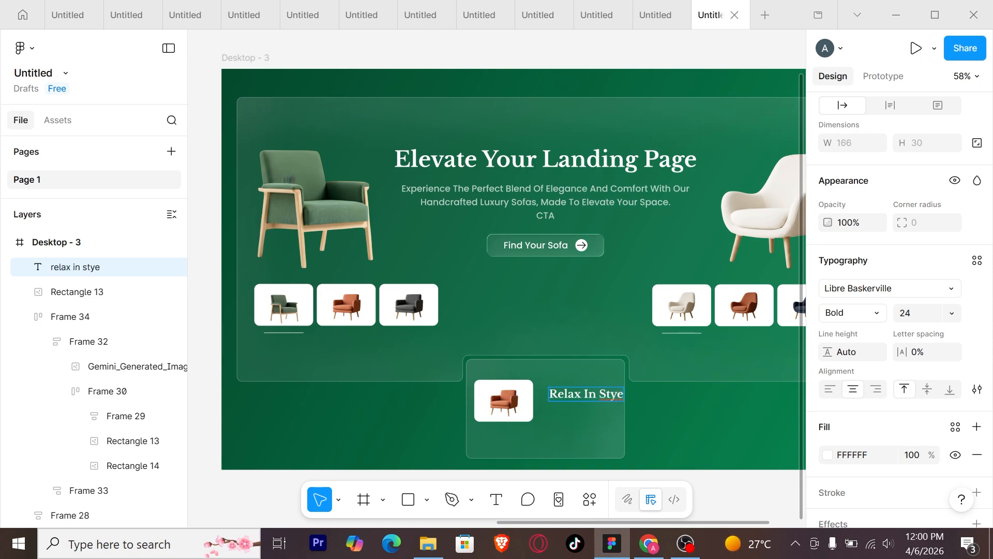
Wrap the "Relax In Style" text in an auto layout frame with horizontal and vertical padding of 2.
key("shift+a")
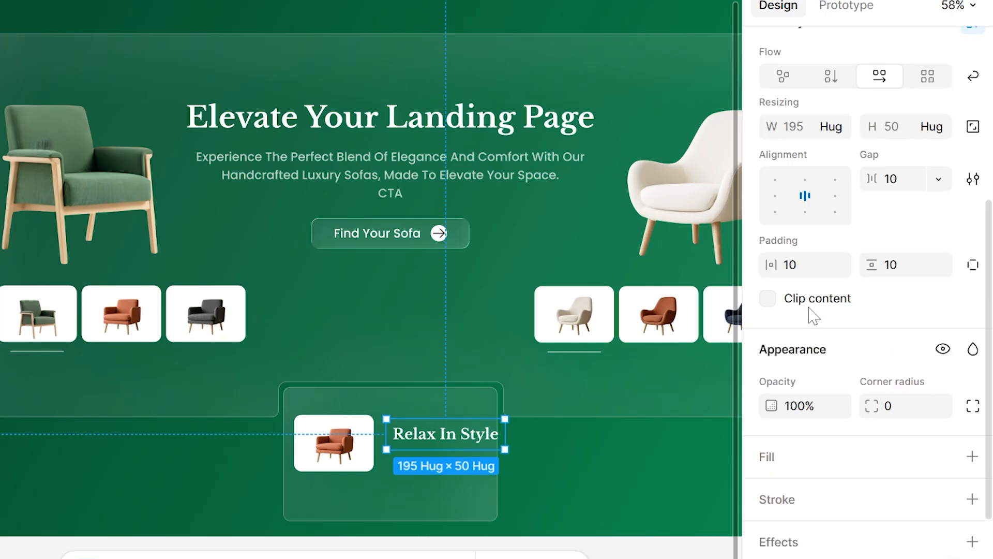
left_click(859, 329)
left_click(587, 439)
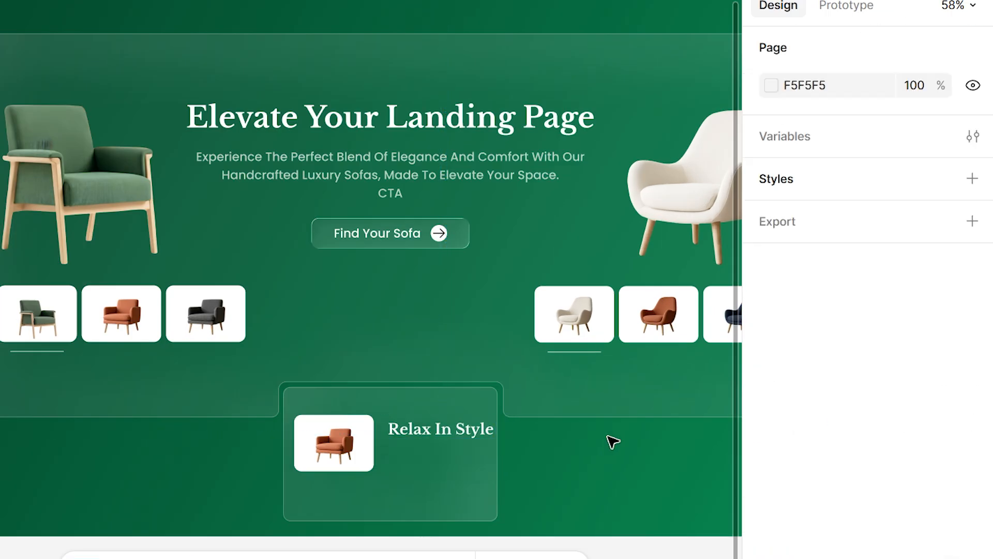
Duplicate the "Relax In Style" frame and place the copy directly beneath the original in the small glass panel.
left_click(421, 427)
left_click_drag(421, 428, 420, 461)
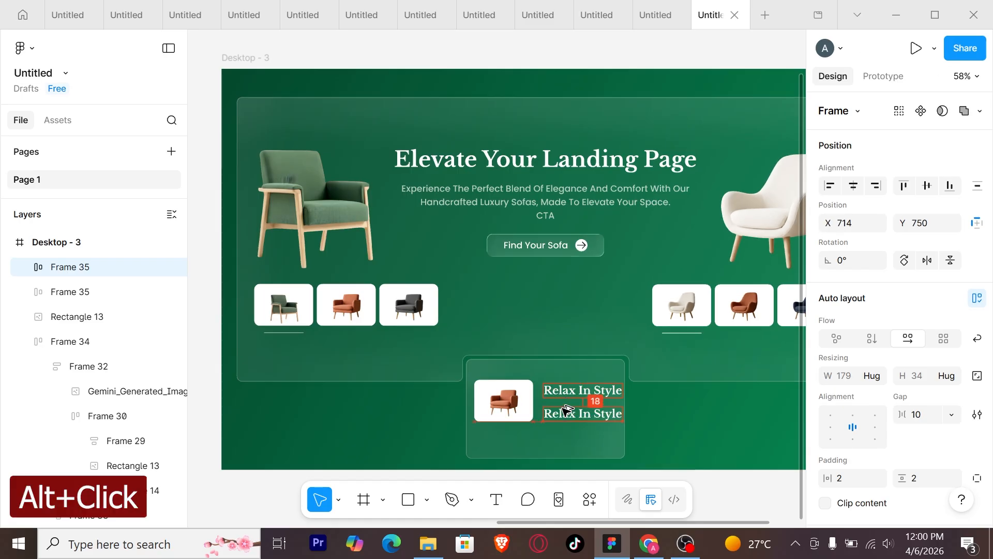
left_click_drag(567, 410, 570, 413)
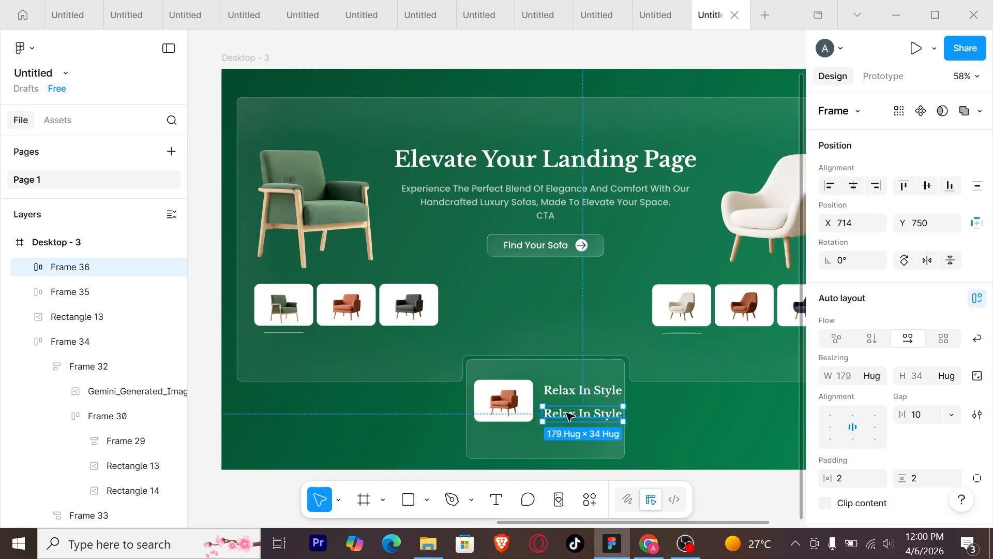
Replace the lower "Relax In Style" copy in the small glass panel with the text "Watch The Sofa In Action Comfort Like Never Before".
double_click(569, 413)
scroll(569, 412, "down", 5)
left_click(319, 322)
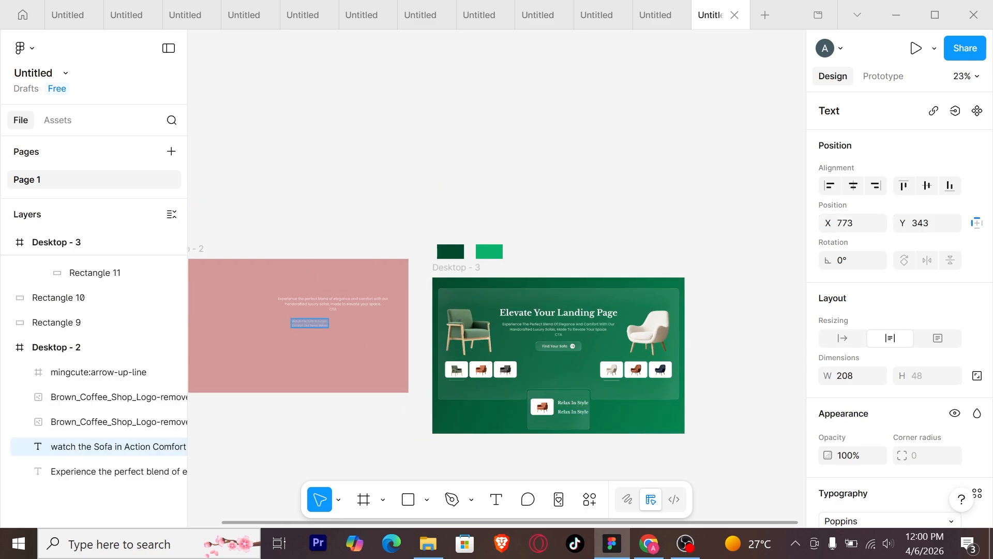
key("ctrl+v")
scroll(595, 417, "up", 5)
double_click(483, 395)
key("ctrl+a")
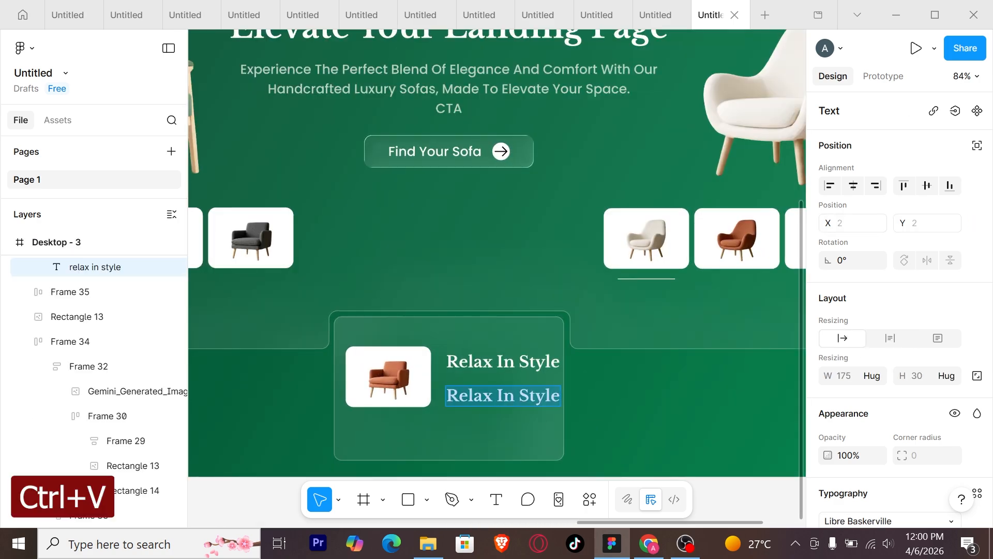
type("Watch The Sofa In Action Comfort Like Never Before")
key("Escape")
Wrap the small panel's description onto two lines by narrowing its text box to about 217 wide, and left-align the text.
left_click_drag(719, 394, 593, 404)
scroll(868, 402, "down", 3)
left_click(833, 465)
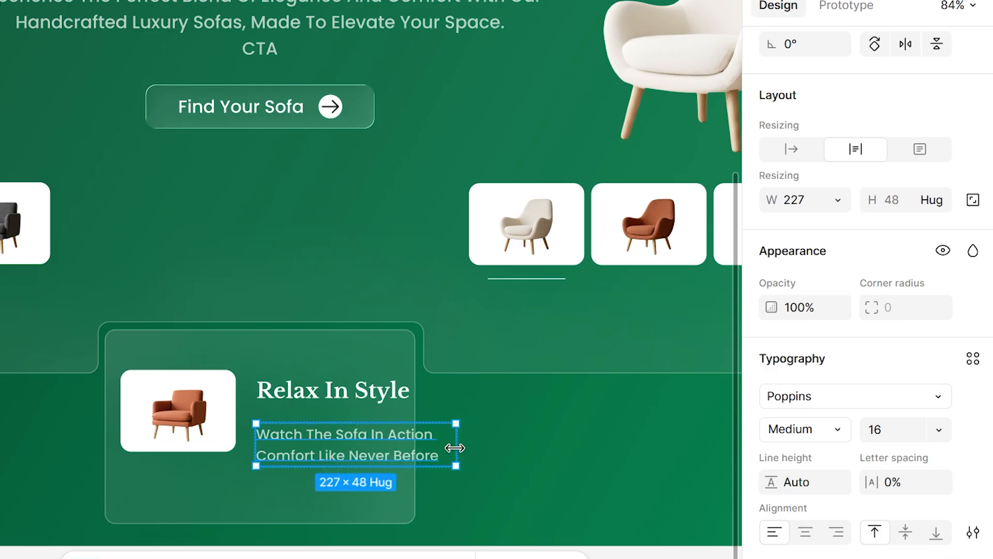
mouse_move(454, 448)
left_mouse_down()
mouse_move(426, 445)
mouse_move(447, 446)
left_mouse_up()
left_click(499, 468)
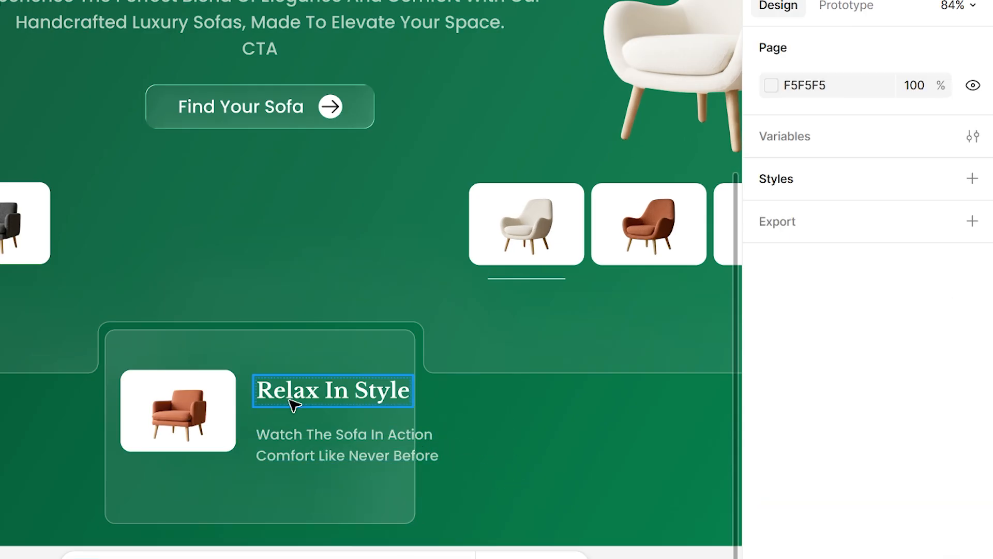
Combine the "Relax In Style" heading and the description in a vertical auto layout with gap 4, and move it close to the thumbnail.
left_click(294, 402)
left_click(331, 449, "shift")
key("shift+a")
left_click(898, 461)
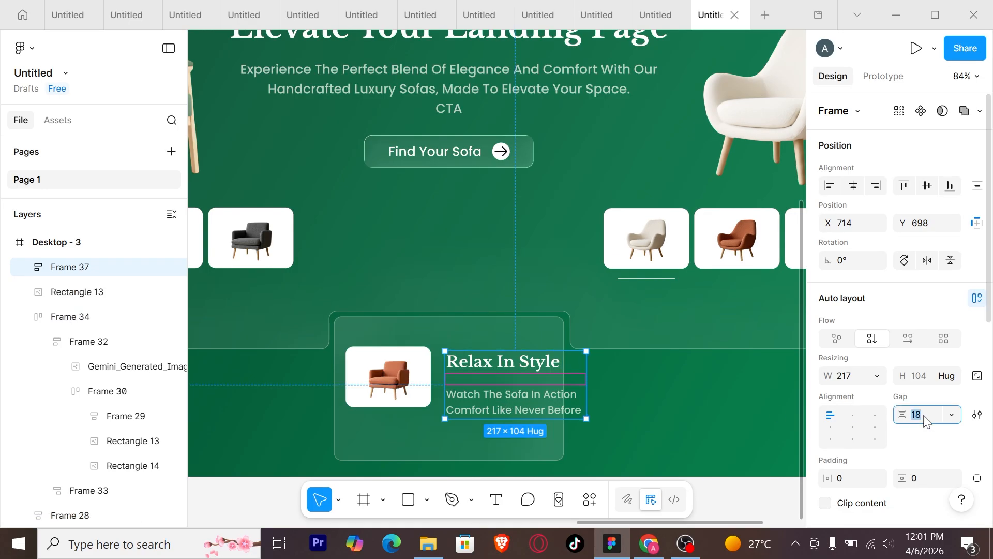
type("4")
key("Return")
left_click_drag(346, 427, 328, 425)
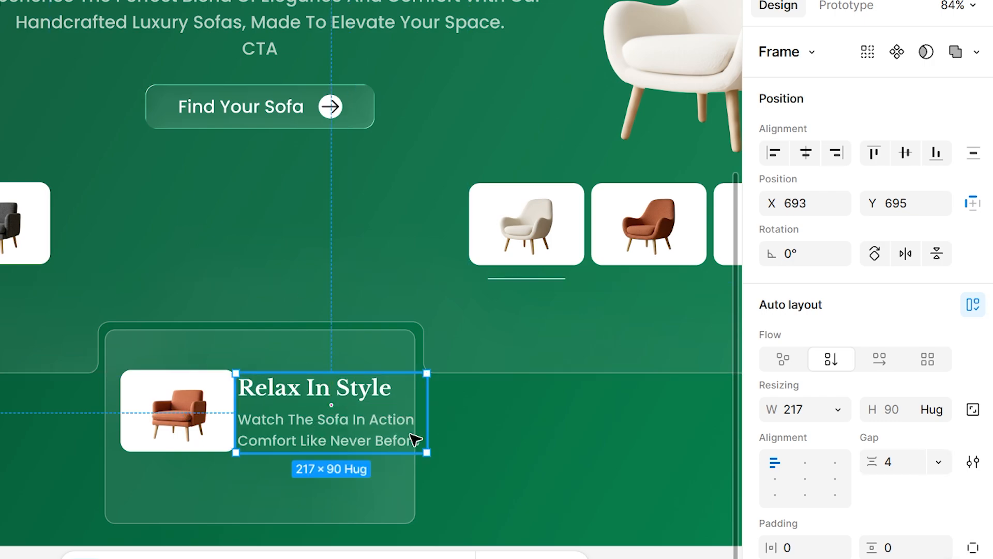
left_click(493, 500)
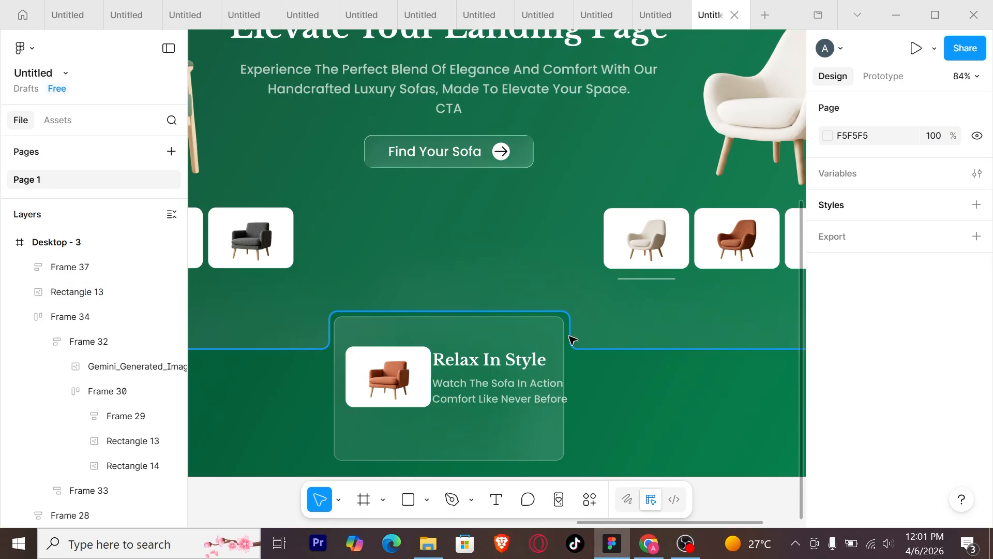
Widen the cut-out rectangle that forms the large glass panel's notch to about 399, extending it on both sides.
left_click(426, 354)
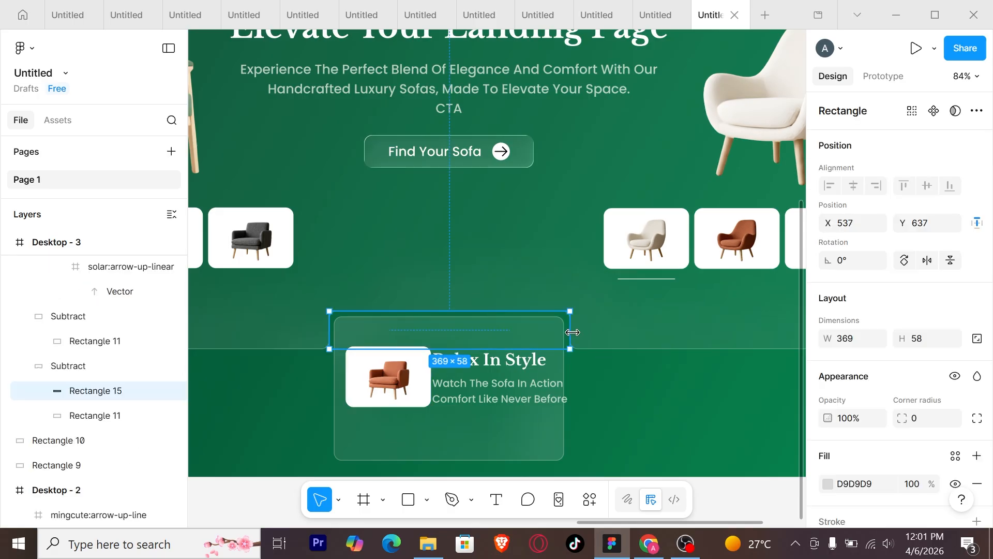
left_click_drag(426, 349, 449, 351)
left_click_drag(579, 337, 568, 339)
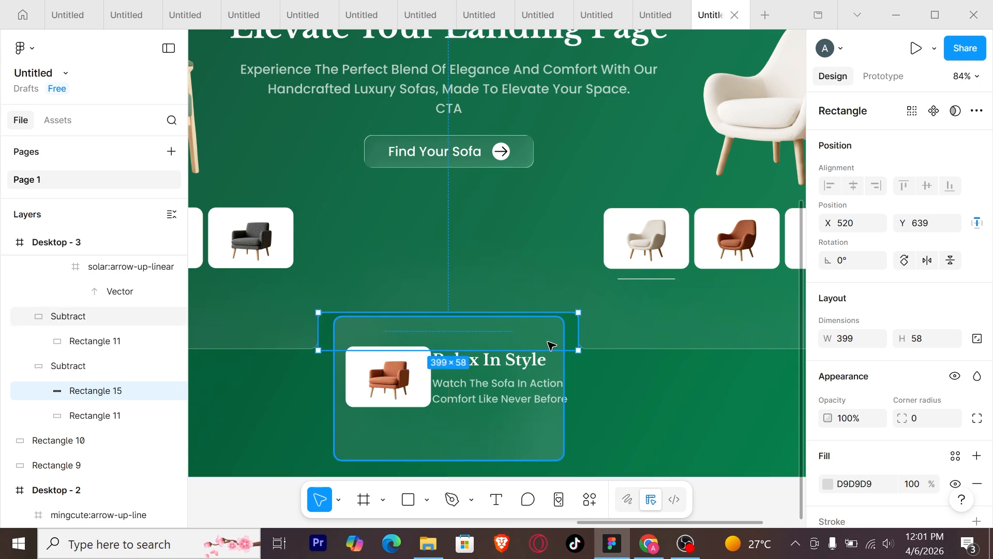
left_click(549, 343)
Combine the orange armchair thumbnail and its text group in a horizontal auto layout with gap 4.
left_click(541, 381)
left_click(406, 381, "shift")
key("shift+a")
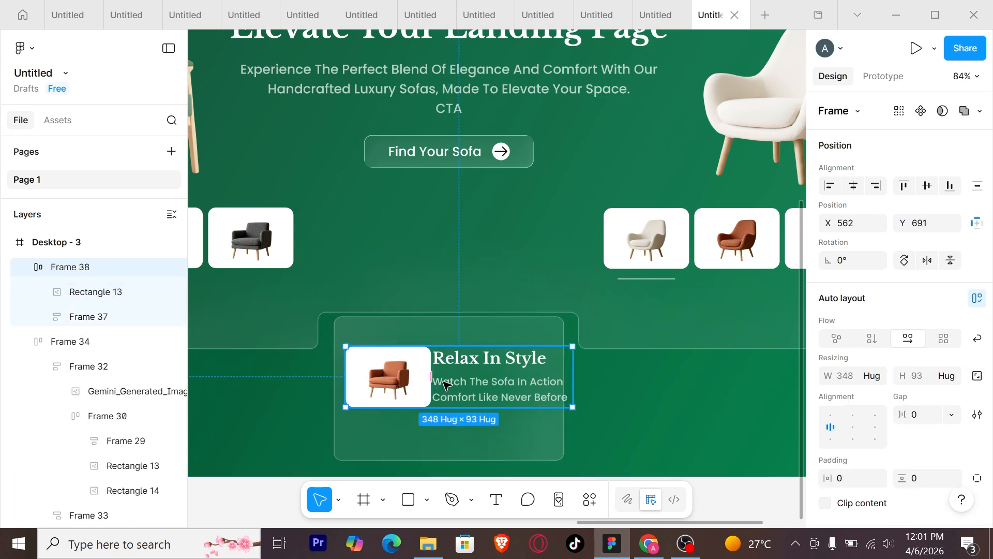
left_click(924, 419)
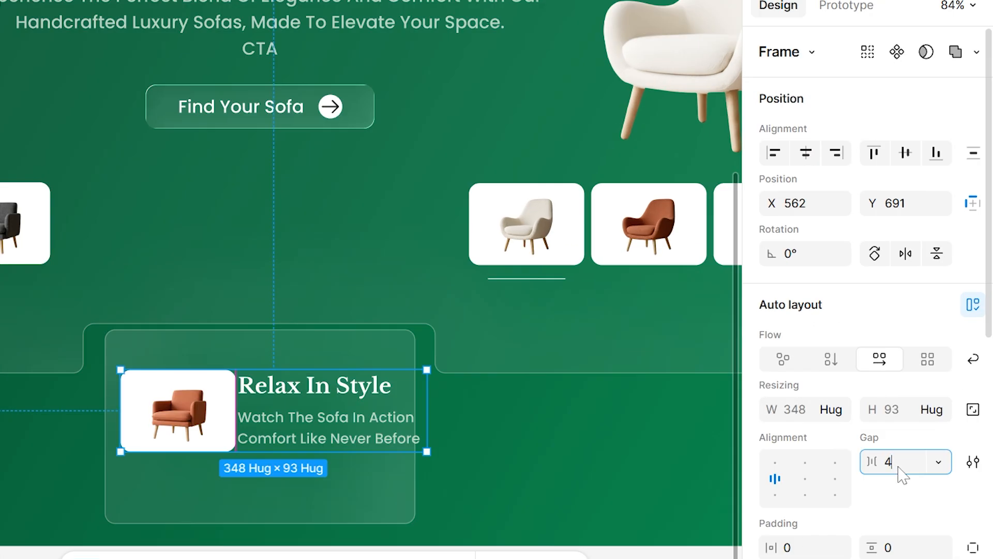
key("Return")
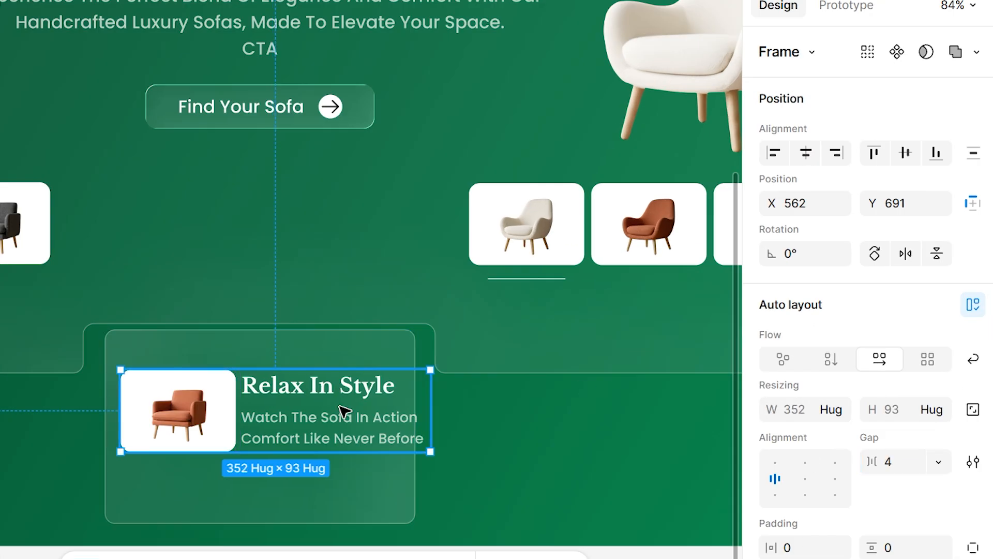
Widen the small glass panel to about 381 and move the thumbnail-and-text group higher inside it.
left_click(383, 356)
left_click_drag(416, 369, 426, 366)
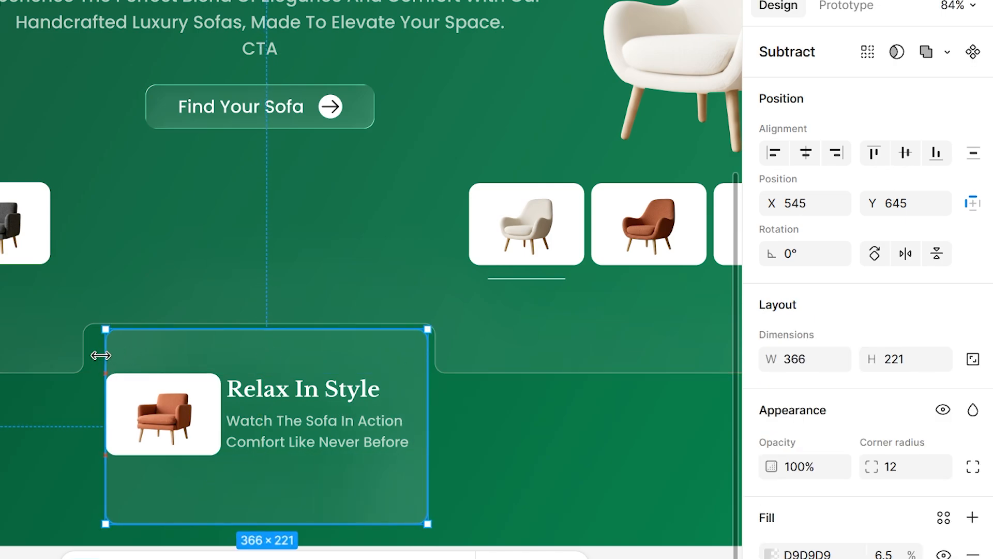
left_click_drag(101, 355, 91, 350)
left_click(483, 459)
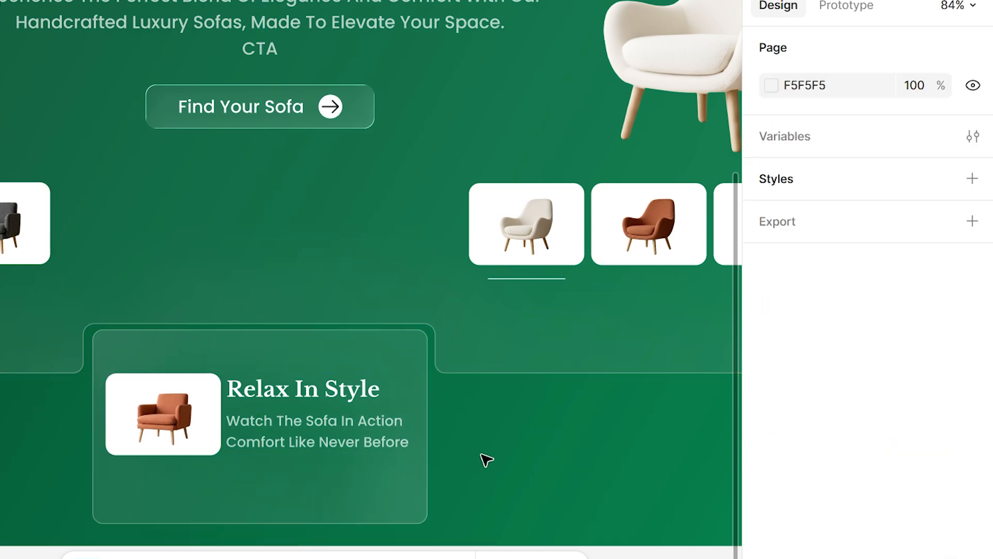
left_click(414, 410)
left_click(417, 340)
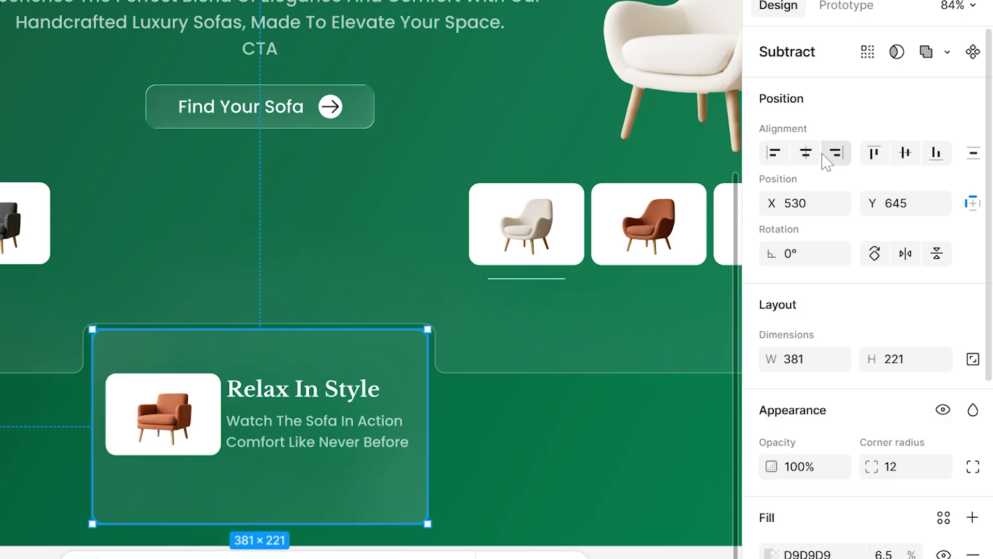
left_click(492, 428)
left_click(302, 420)
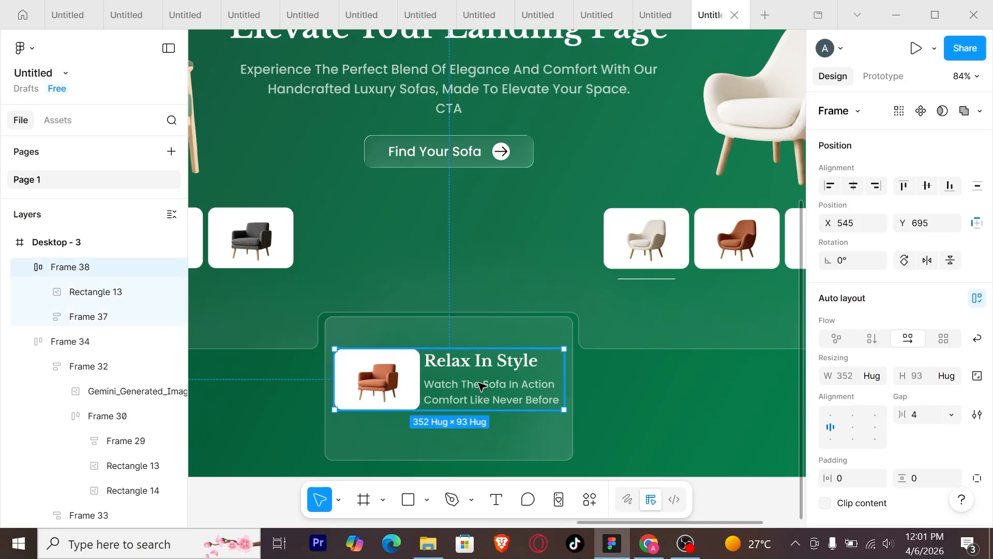
left_click_drag(481, 386, 481, 369)
Duplicate the "Find Your Sofa" button and place the copy beneath the thumbnail-and-text group in the small glass panel.
left_click(465, 141)
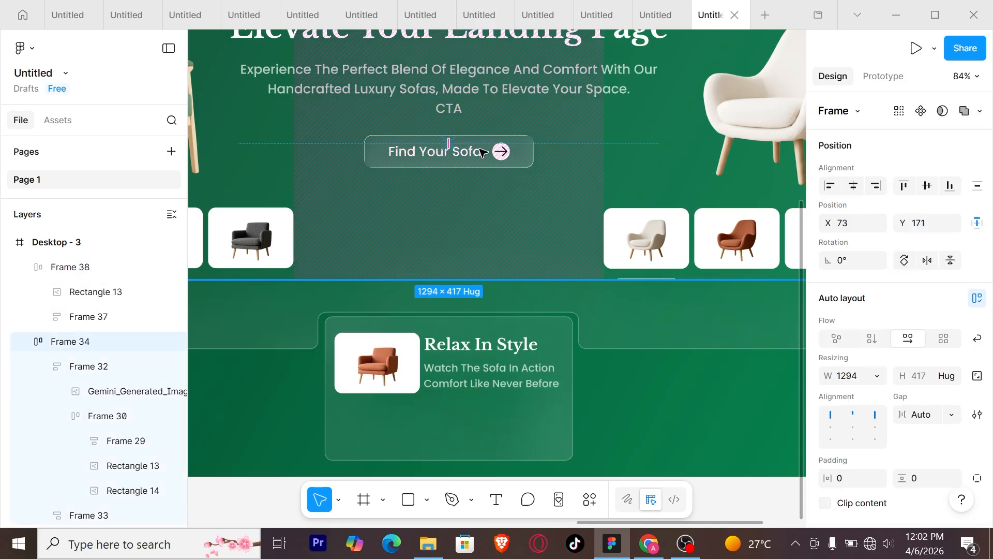
scroll(481, 152, "up", 3)
left_click(524, 138)
scroll(523, 138, "down", 3)
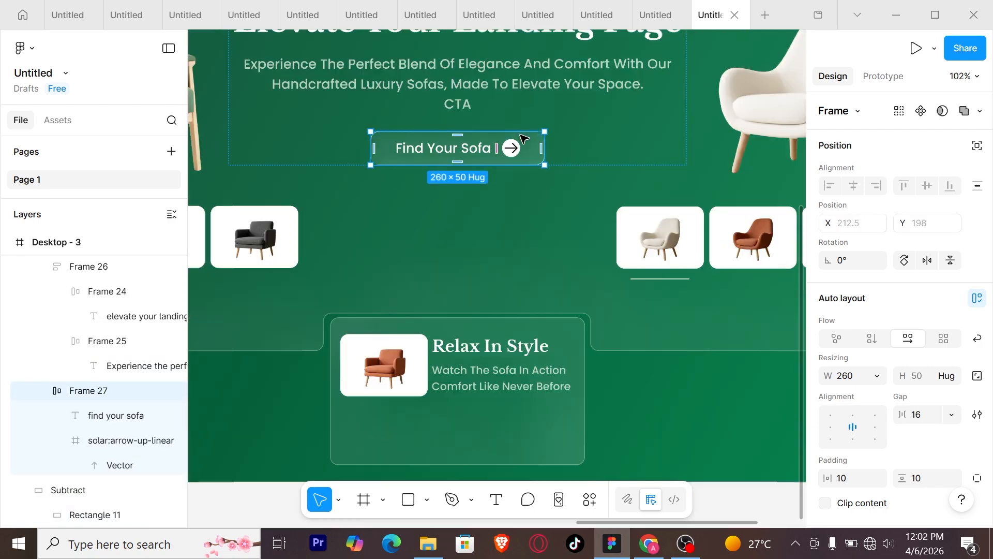
left_click_drag(524, 137, 527, 420)
scroll(497, 439, "up", 5)
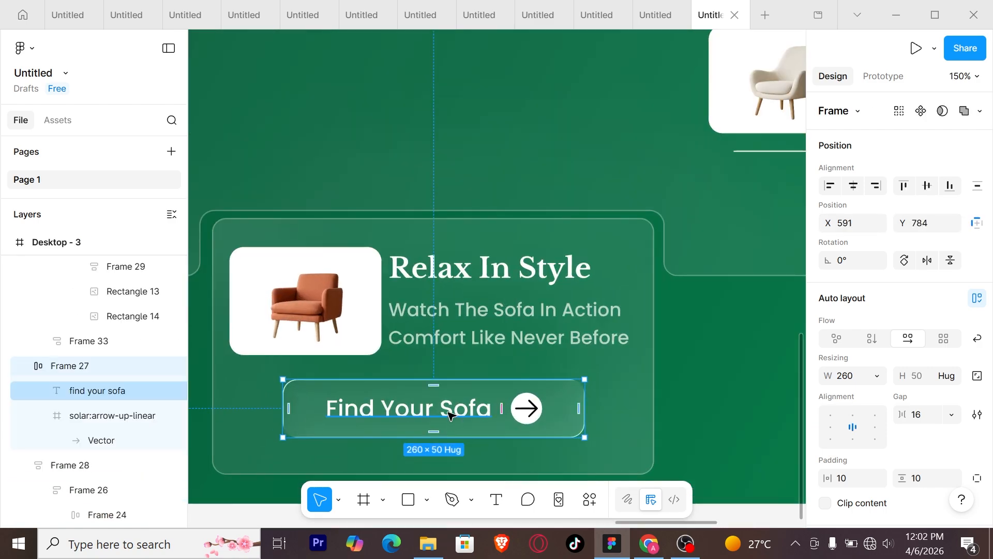
Change the label of the small panel's button copy to "Watch Now".
double_click(450, 414)
type("Watch No")
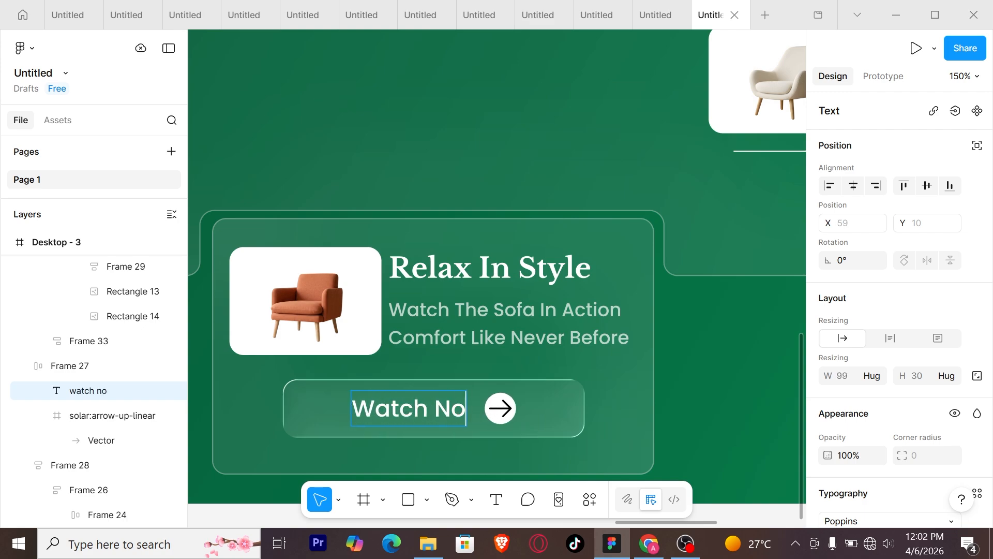
type("e")
key("BackSpace")
type("w")
key("Escape")
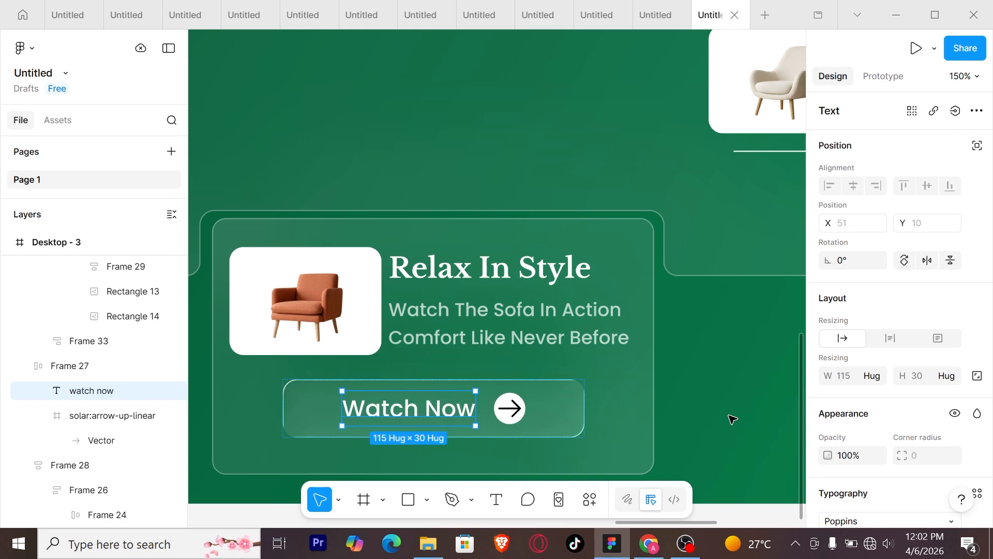
key("Escape")
Cut the round play icon from the pink Desktop - 2 frame.
scroll(730, 415, "down", 10)
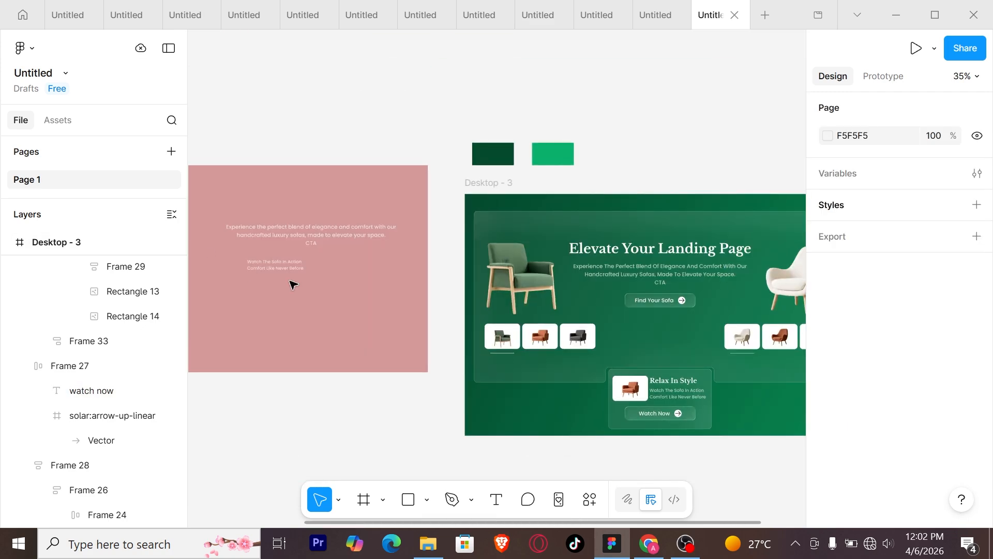
left_click_drag(318, 294, 524, 297)
left_click(279, 307)
key("ctrl+x")
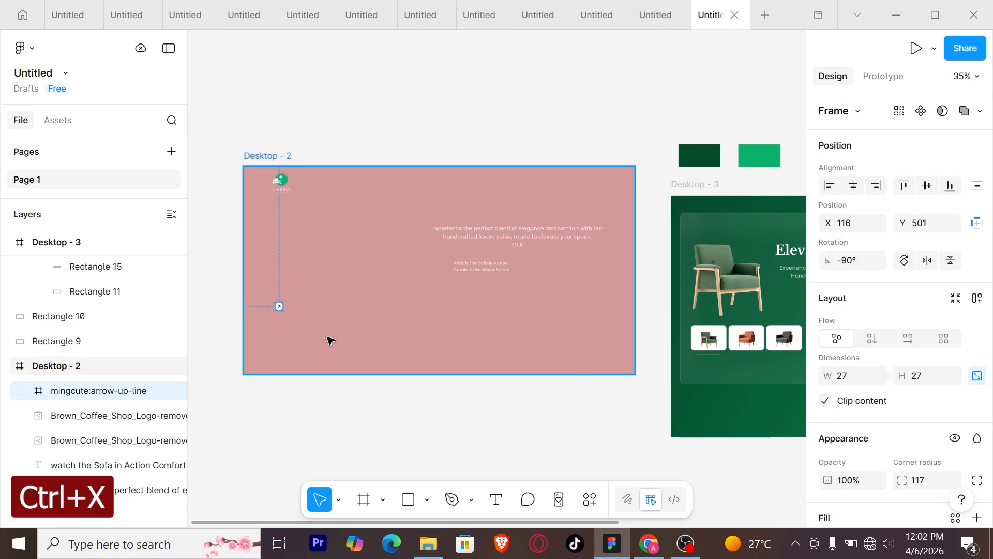
Replace the arrow icon in the "Watch Now" button with the cut play icon.
left_click_drag(649, 399, 303, 366)
scroll(475, 376, "up", 4)
scroll(589, 394, "up", 2)
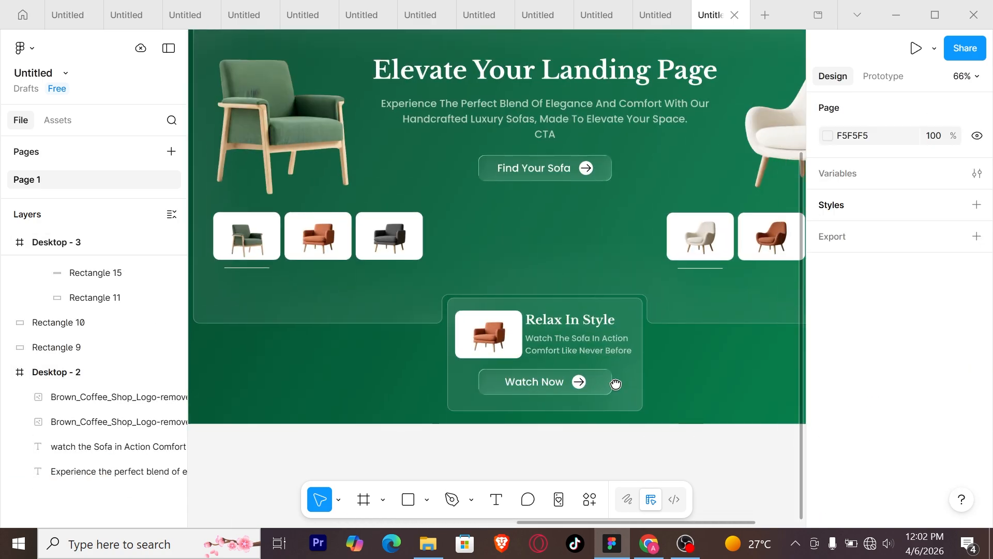
left_click(595, 386)
scroll(595, 386, "up", 5)
double_click(543, 376)
right_click(545, 377)
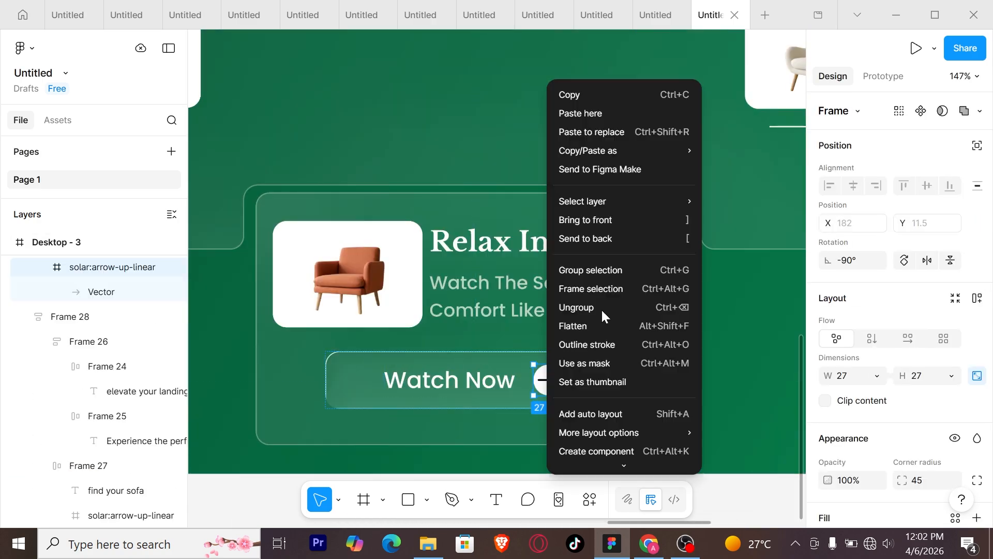
left_click(647, 133)
left_click(751, 408)
scroll(657, 393, "down", 3)
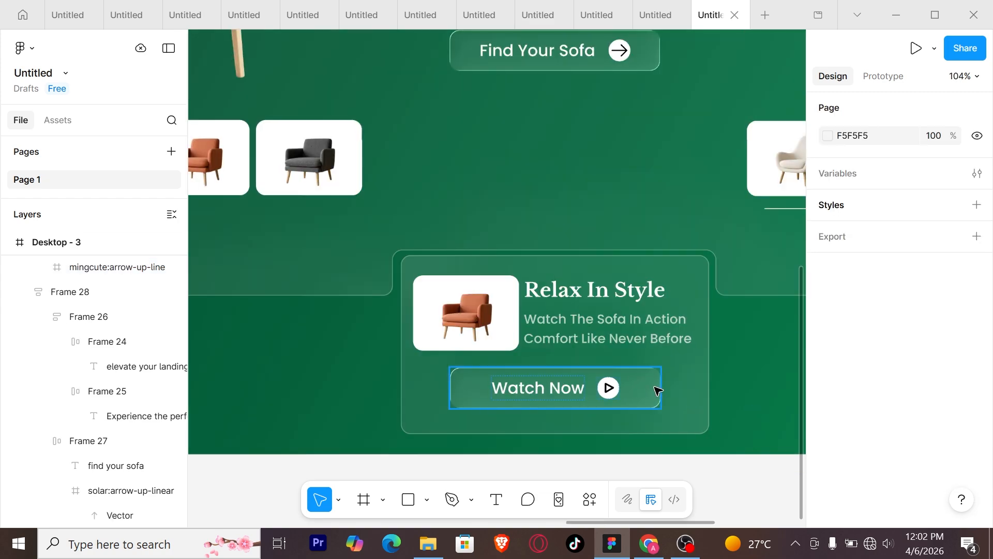
Narrow the "Watch Now" button to about 192 wide and set its label to font size 16.
left_click(657, 390)
left_click_drag(661, 381, 602, 381)
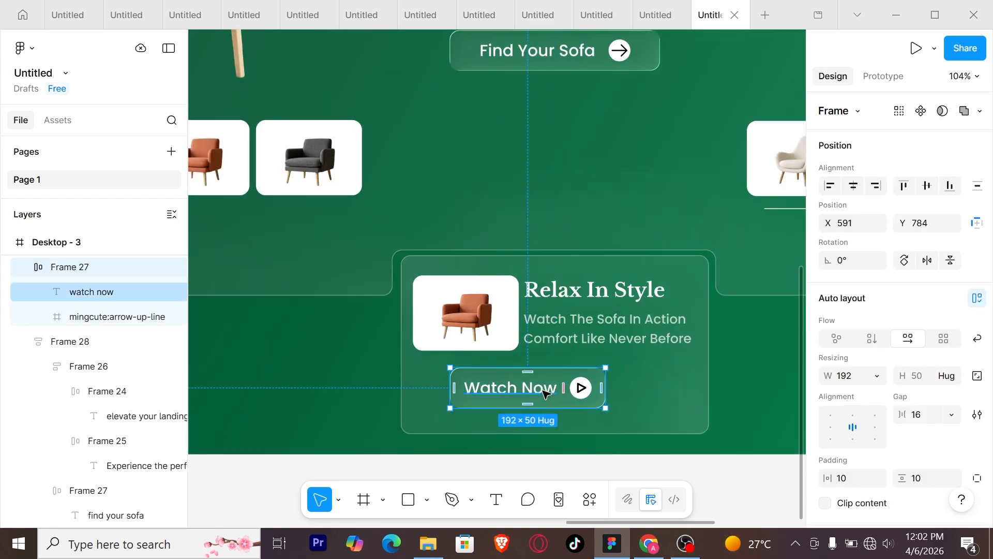
double_click(518, 388)
key("Return")
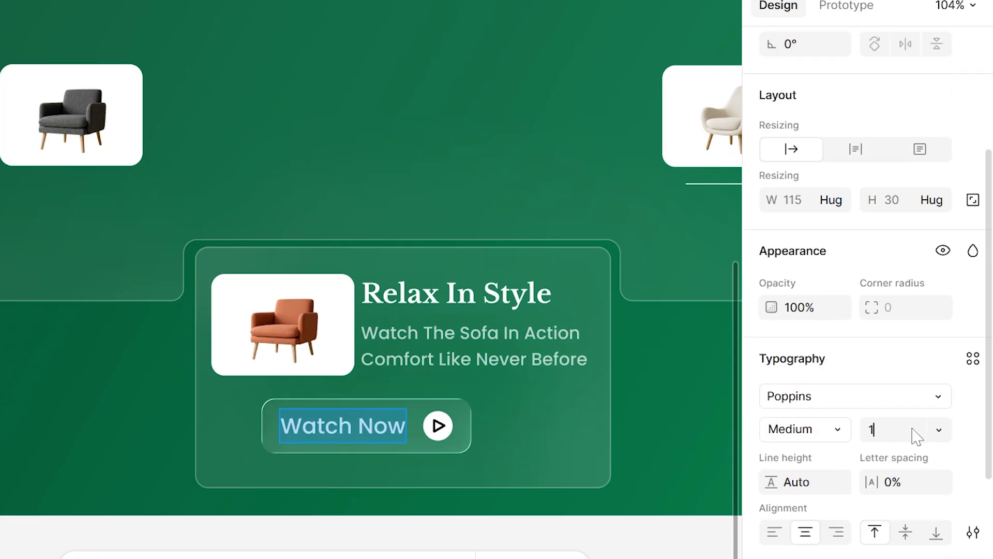
key("Return")
key("Escape")
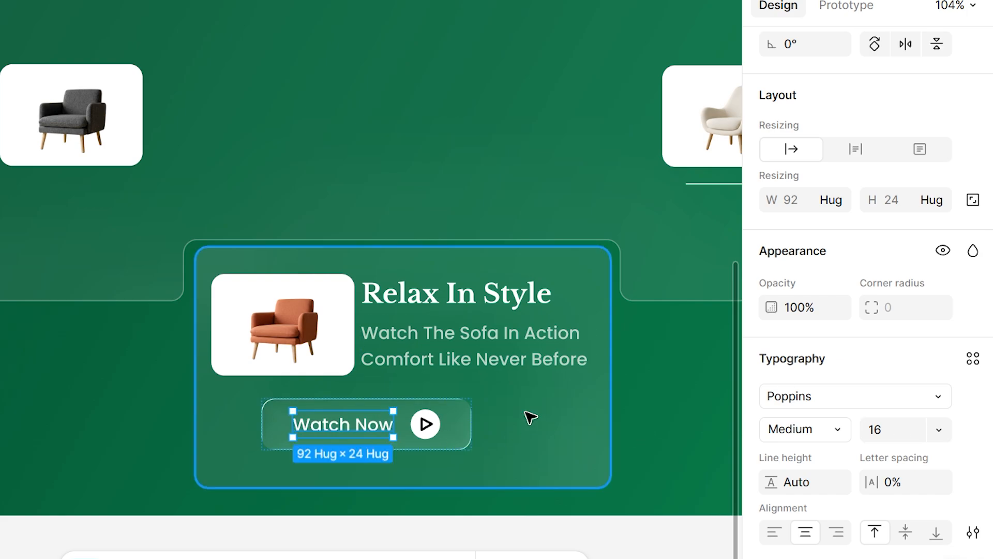
Resize the "Watch Now" button to about 172 × 37 and place it under the description, aligned with the text's left edge.
left_click(517, 416)
left_click(466, 416)
key("shift+a")
left_click_drag(415, 423, 513, 422)
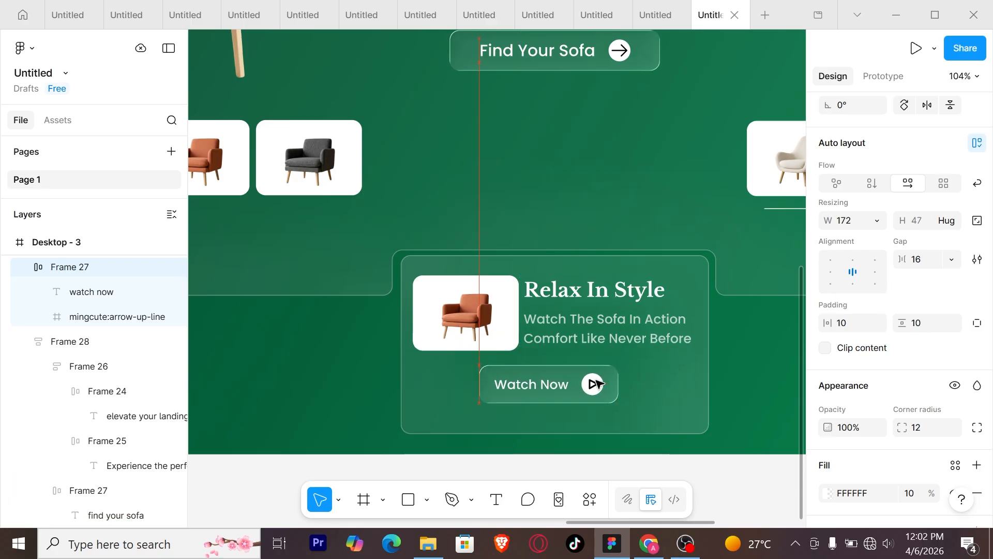
left_click_drag(636, 385, 607, 396)
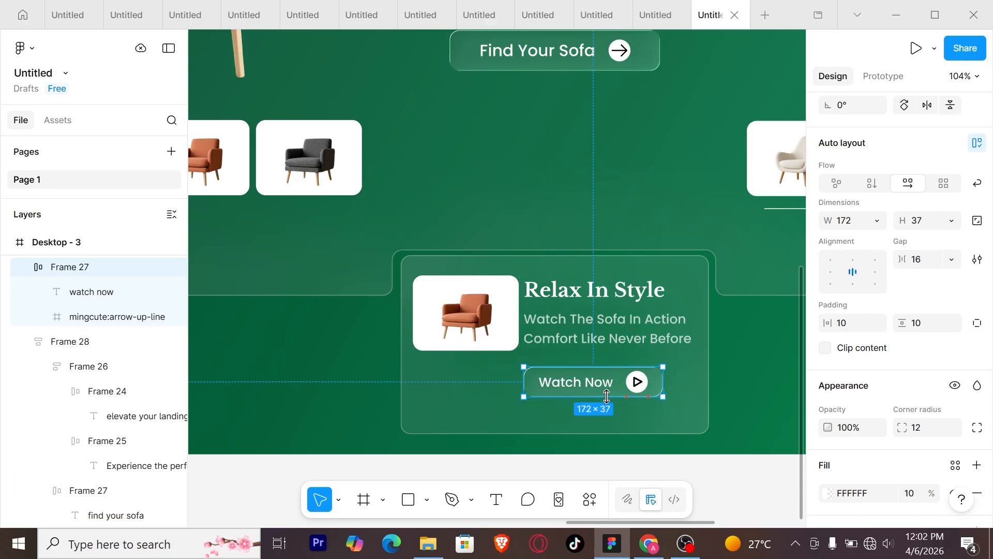
Try to combine the thumbnail-and-text group and the "Watch Now" button in one auto layout, then undo it.
left_click(598, 339, "shift")
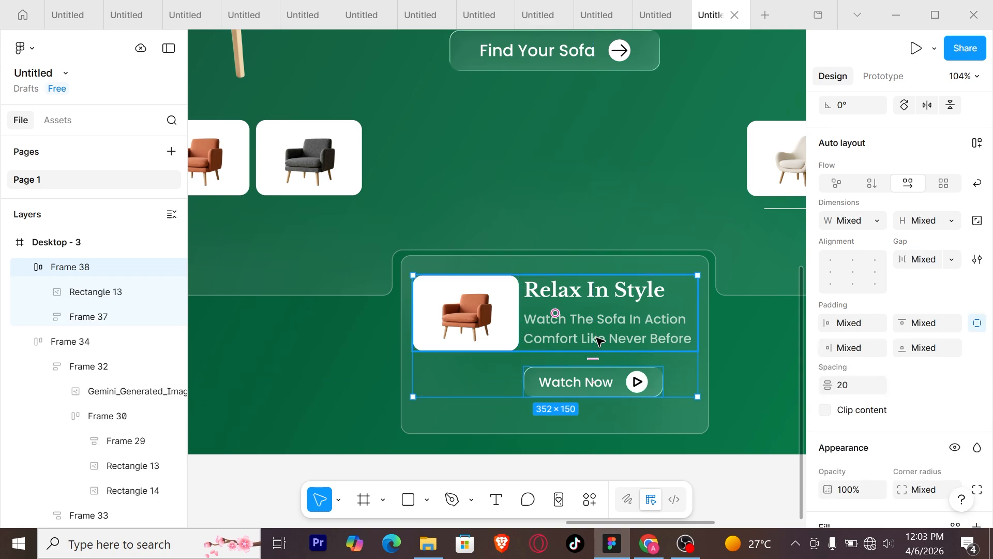
key("shift+a")
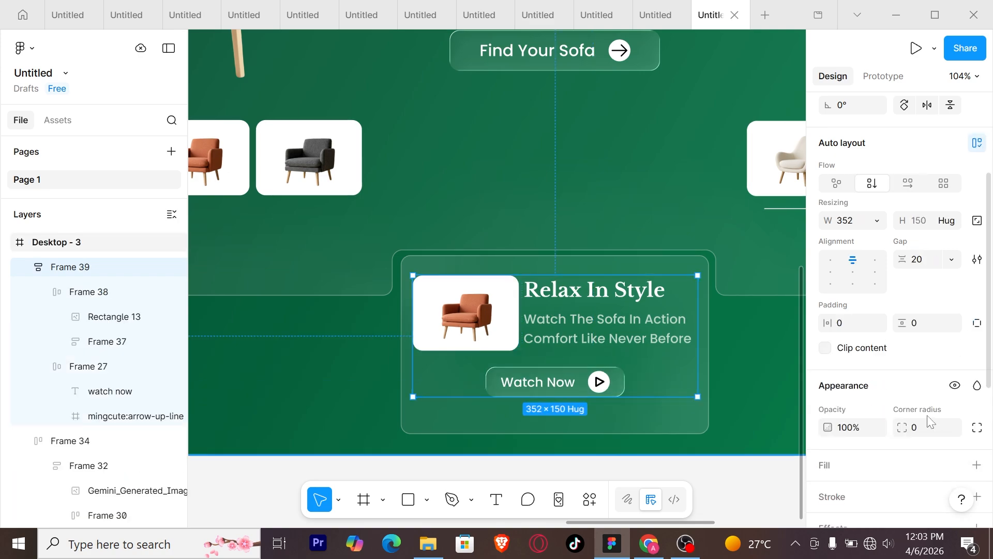
key("ctrl+z")
left_click(730, 459)
Combine only the small panel's heading-and-description group and the "Watch Now" button in a vertical auto layout beside the thumbnail.
scroll(681, 373, "down", 1)
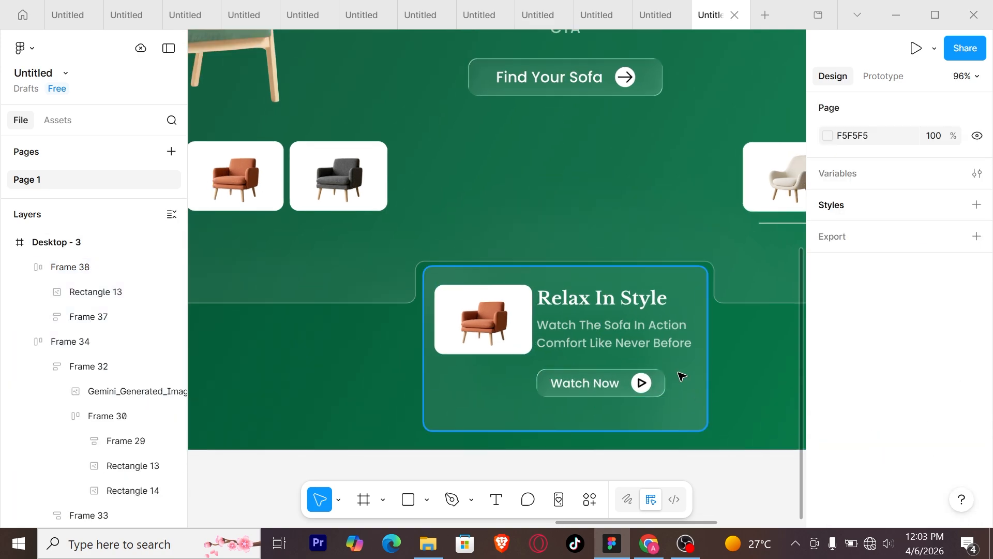
left_click(603, 340)
left_click(603, 340)
left_click(621, 380, "shift")
key("shift+a")
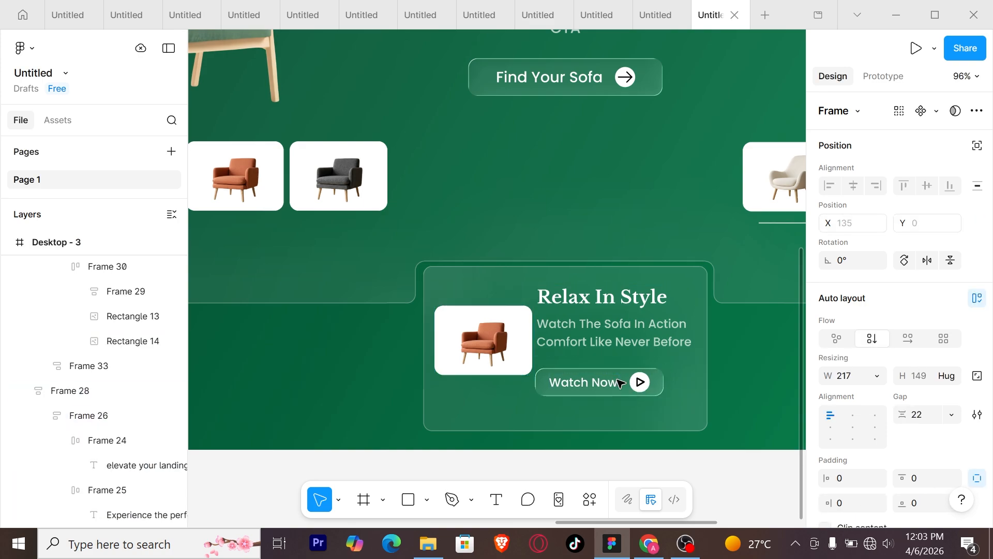
Align the small panel's thumbnail-and-text row to the top left and set the gap above the "Watch Now" button to 16.
left_click(481, 293)
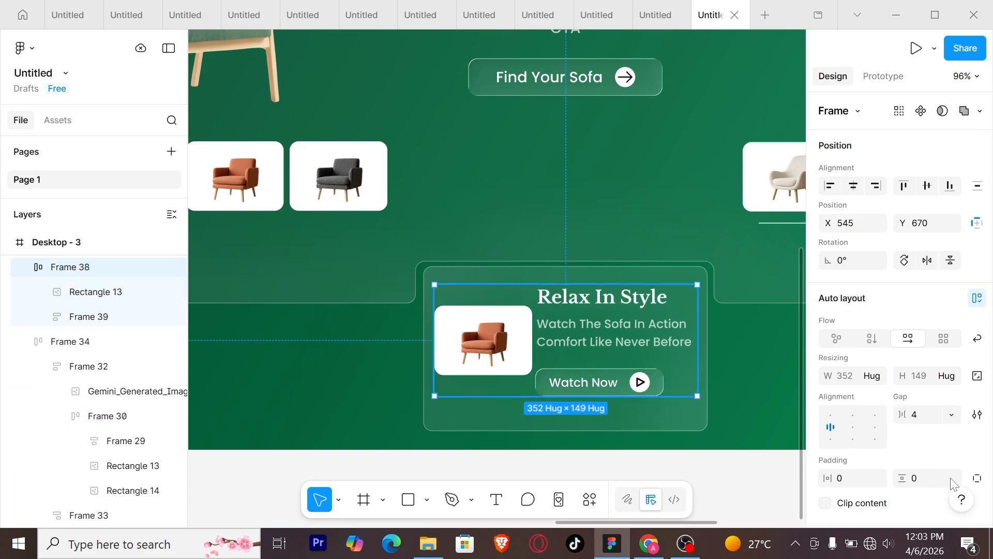
left_click(831, 415)
left_click(650, 530)
double_click(513, 383)
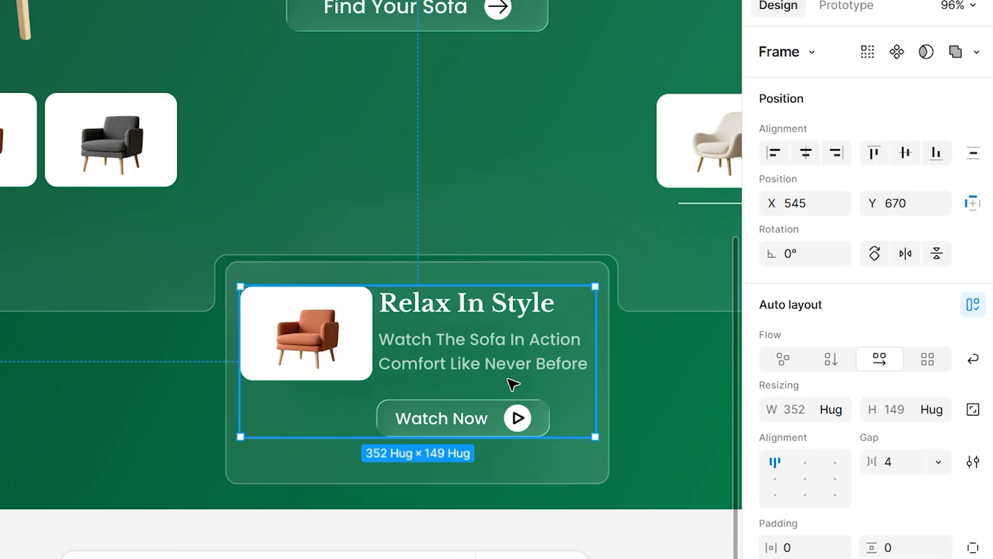
left_click(909, 468)
type("16")
key("Return")
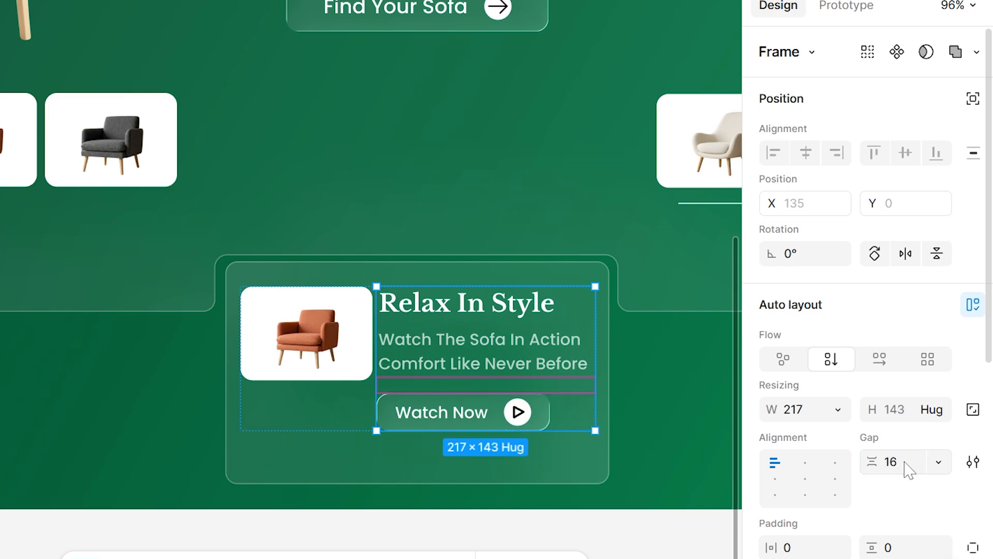
Combine the small glass panel and its content row in a centred vertical auto layout and shorten the panel to 381 × 194.
left_click(585, 546)
left_click(542, 422)
left_click(554, 457, "shift")
key("shift+a")
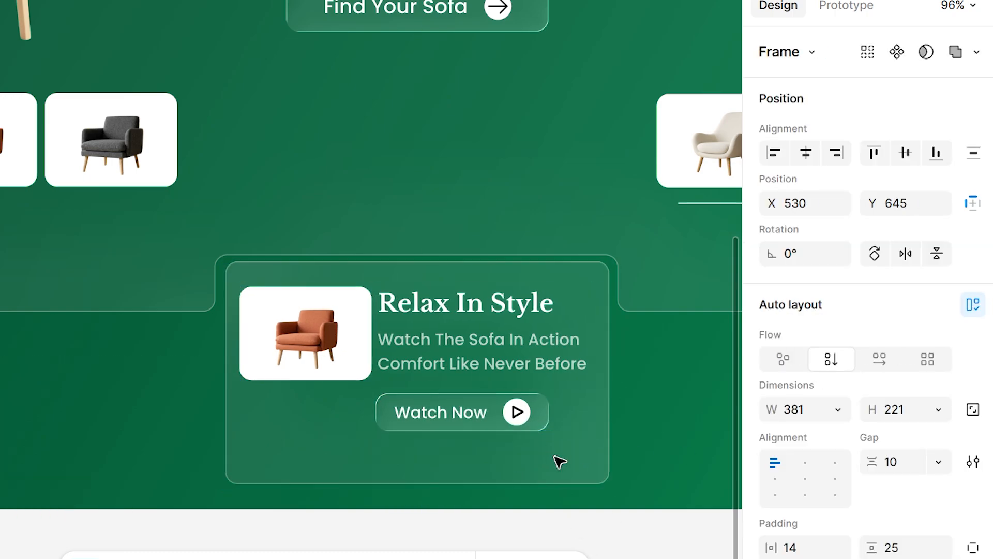
left_click(805, 479)
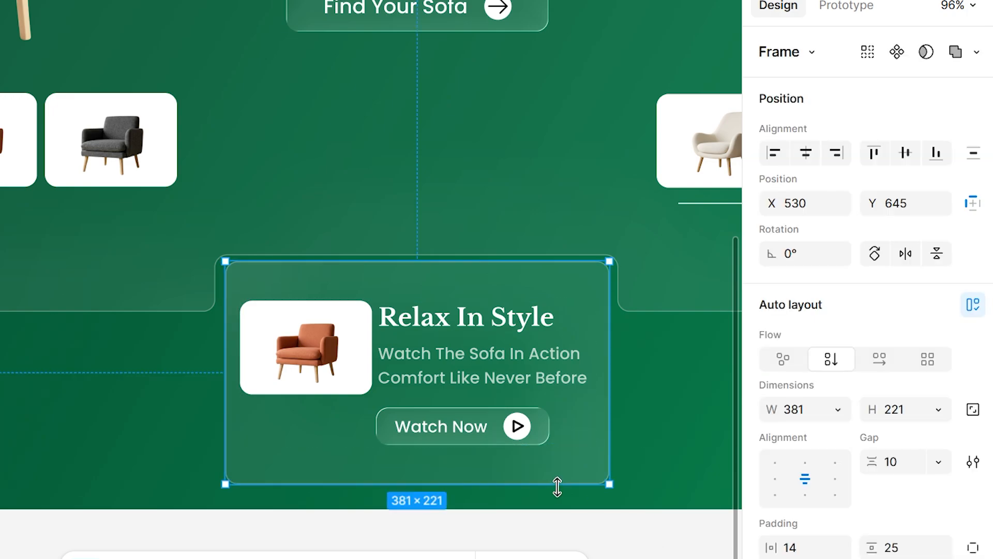
left_click_drag(557, 483, 572, 462)
left_click(573, 487)
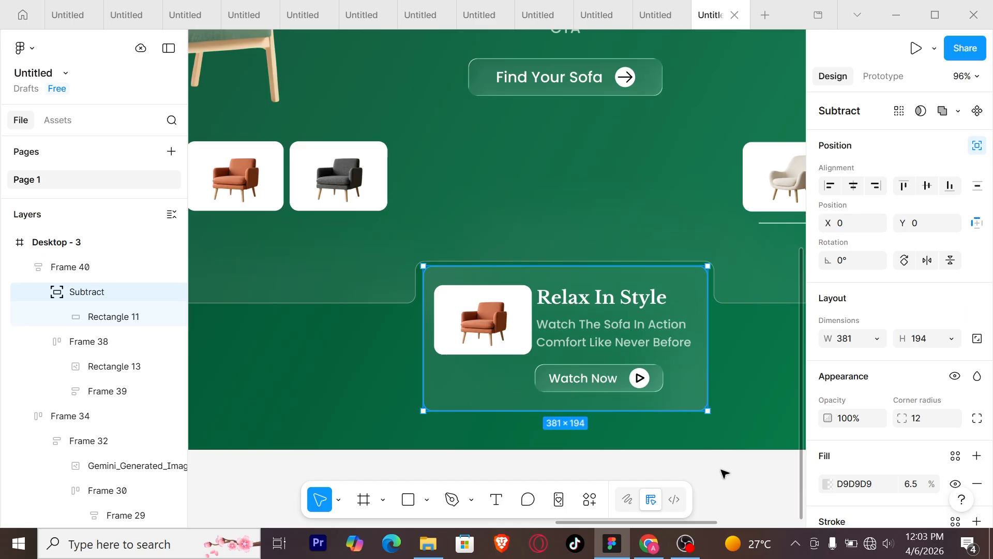
left_click(725, 474)
scroll(724, 468, "down", 5)
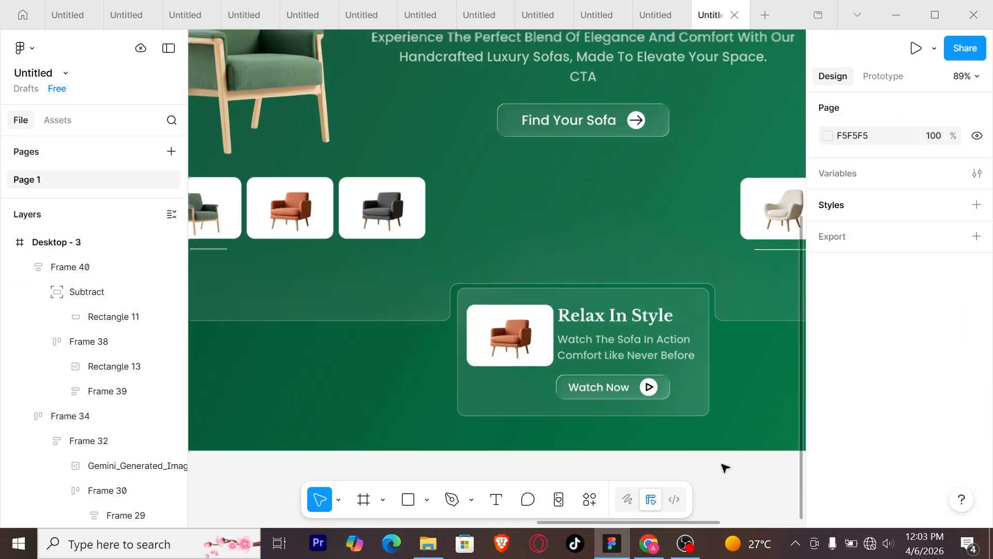
left_click(620, 433)
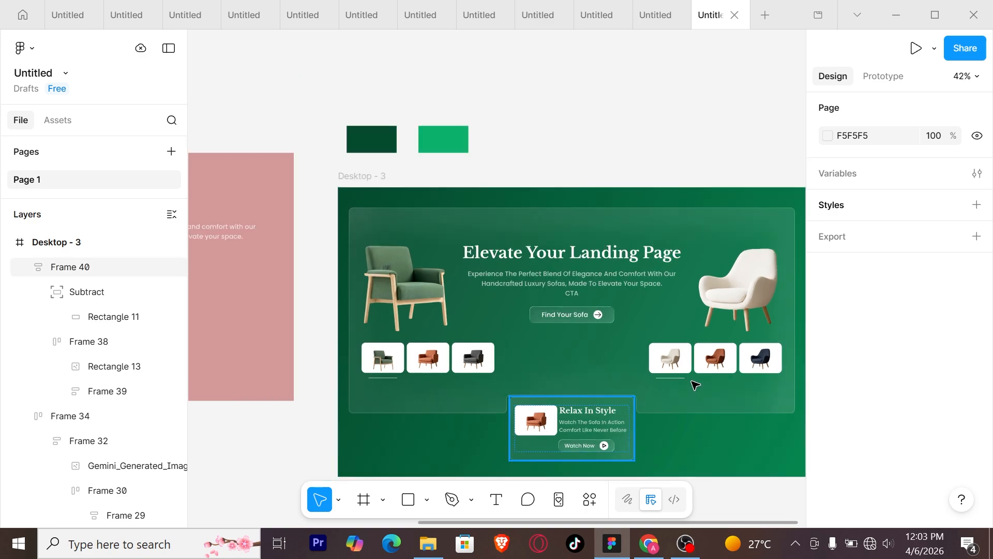
left_click(695, 379, "shift")
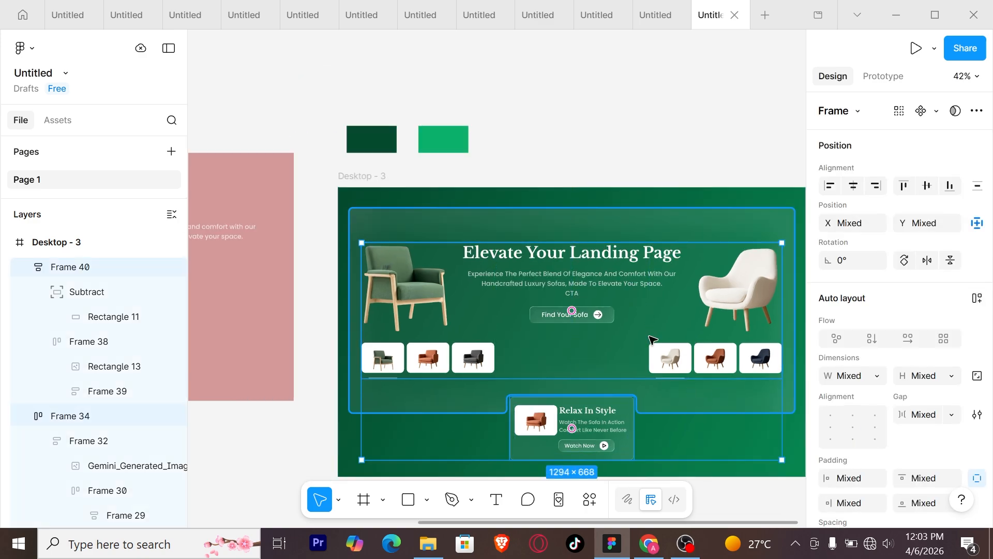
left_click(692, 387, "shift")
scroll(138, 376, "down", 4)
scroll(137, 377, "down", 1)
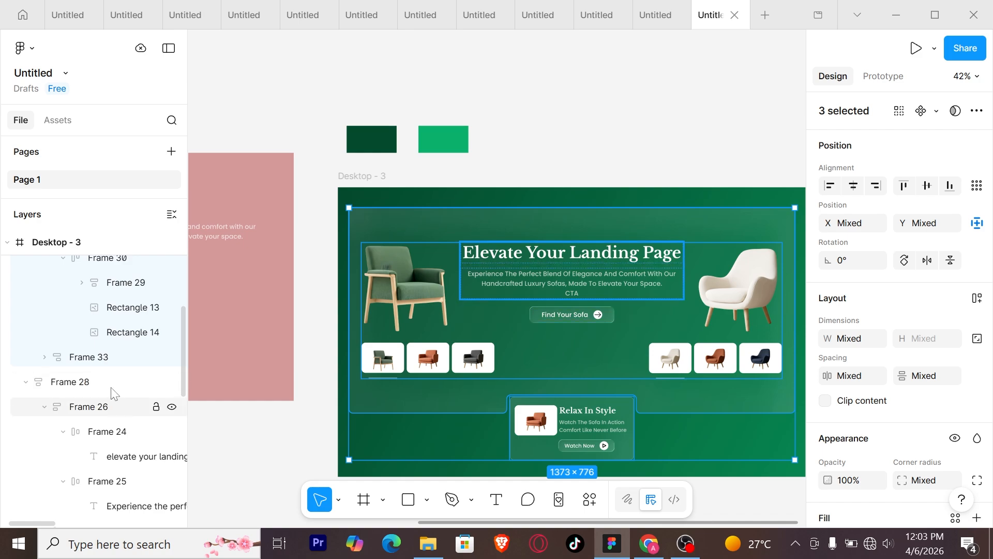
left_click(114, 387)
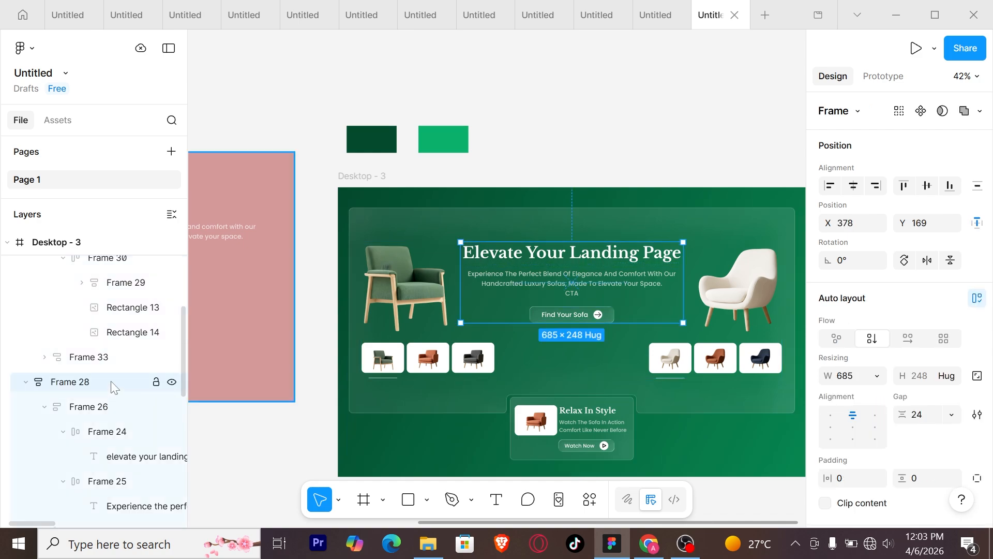
left_click(755, 441)
Move the glass panel, armchairs, thumbnails, centred text and small card together slightly down in the frame.
left_click_drag(483, 370, 422, 232)
left_click_drag(507, 235, 509, 245)
left_click(546, 160)
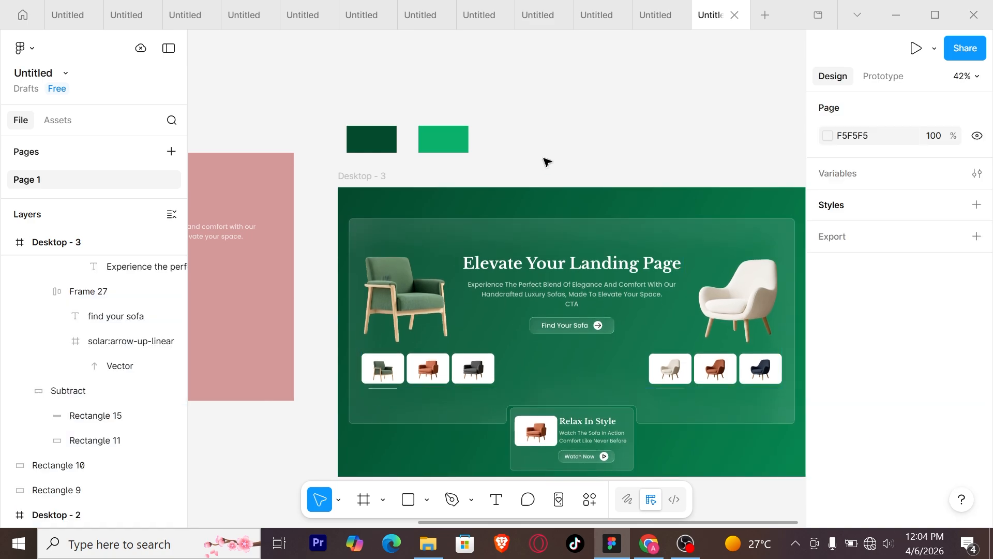
Add a "Home" text label in the empty strip above the large glass panel.
scroll(673, 149, "up", 3)
key("t")
left_click(459, 227)
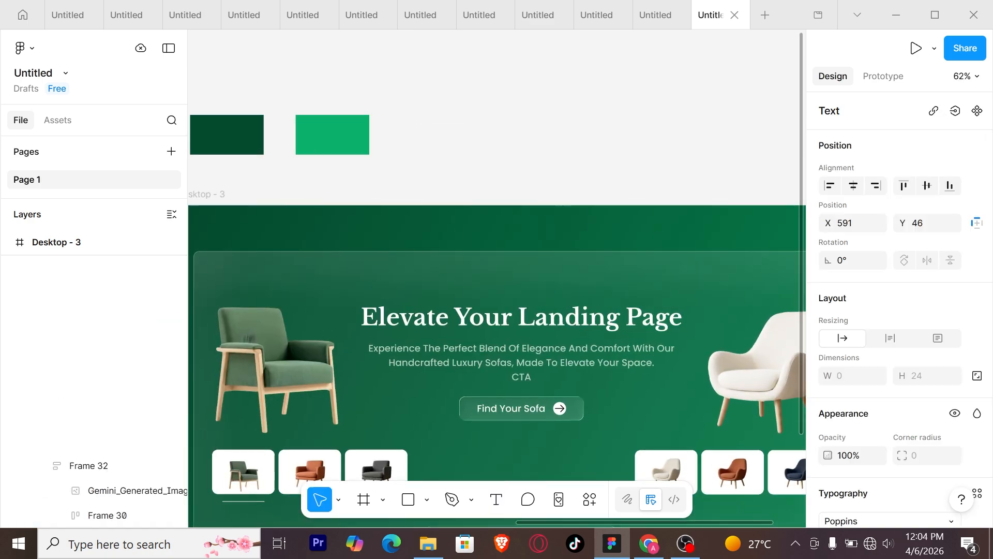
type("h")
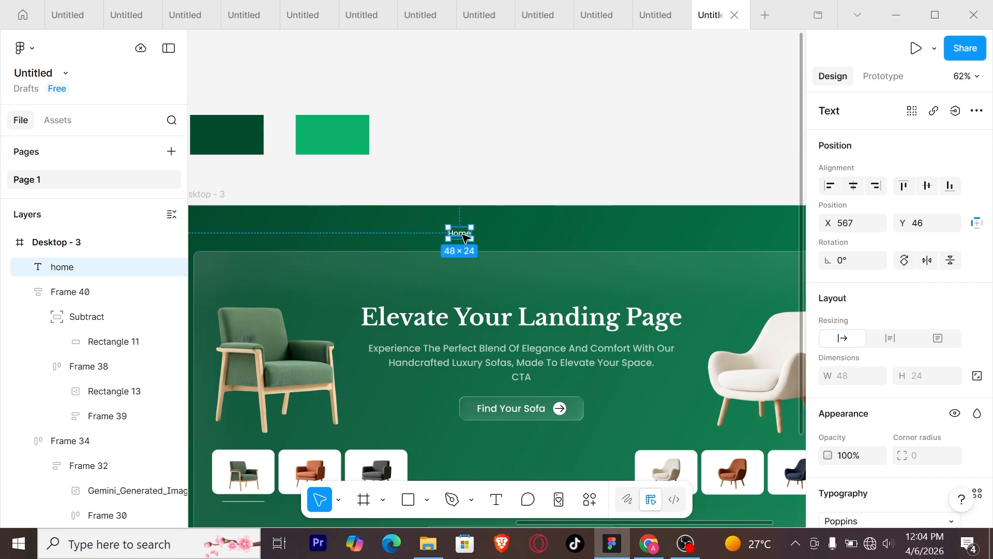
Format the "Home" label in Poppins Bold at size 20 with an underline.
scroll(890, 310, "down", 6)
left_click(898, 231)
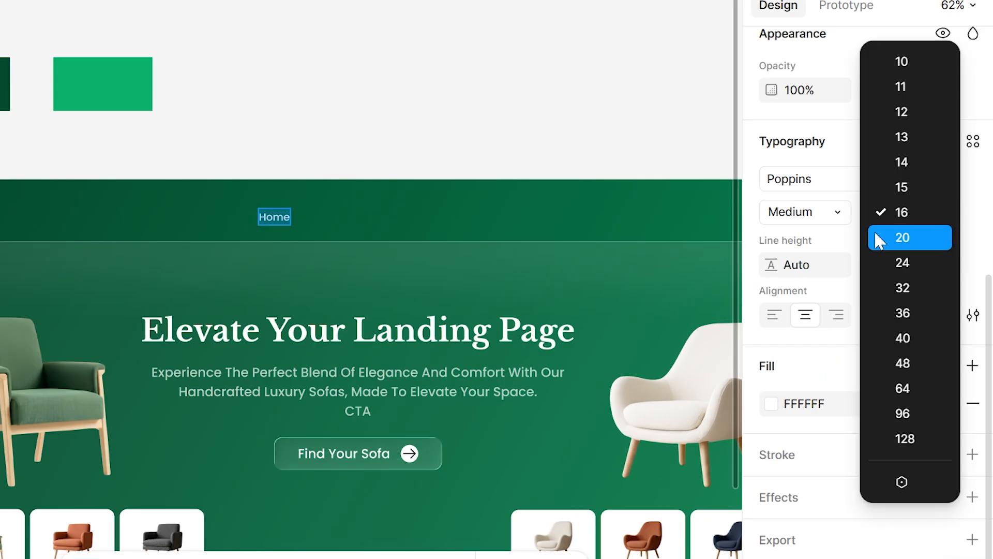
left_click(910, 247)
left_click(823, 212)
left_click(821, 257)
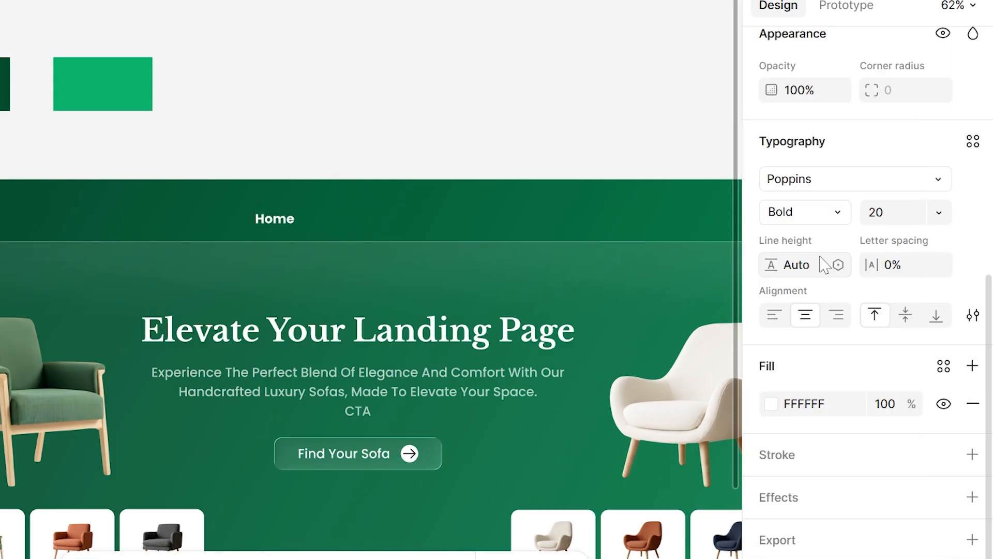
left_click(972, 315)
left_click(662, 309)
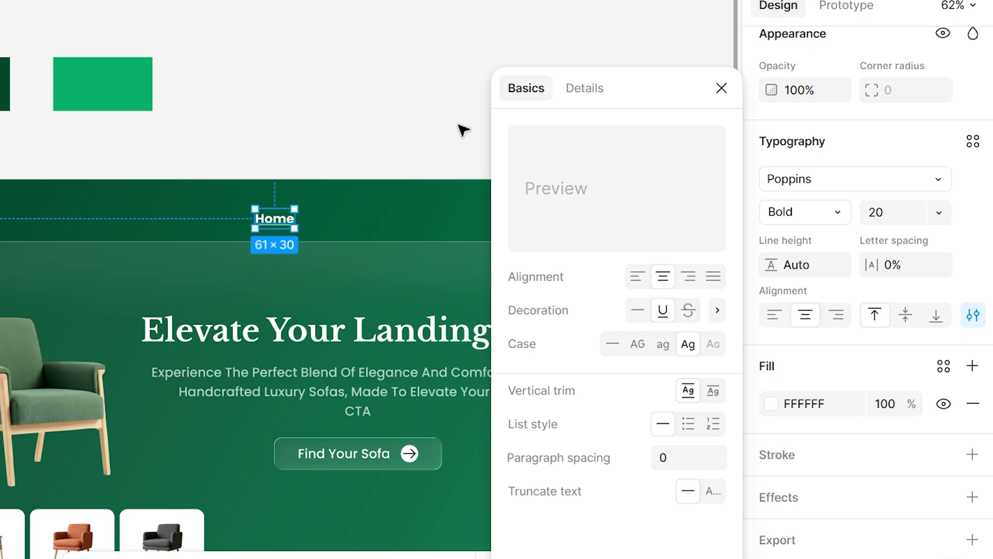
Wrap the "Home" label in an auto layout and place a copy to its right.
key("shift+a")
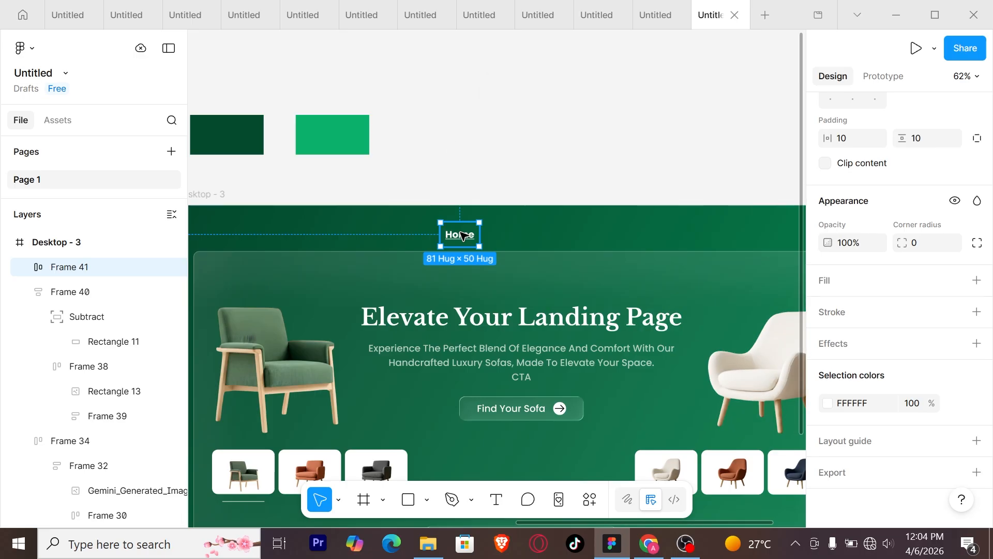
left_click_drag(281, 215, 313, 214, "alt")
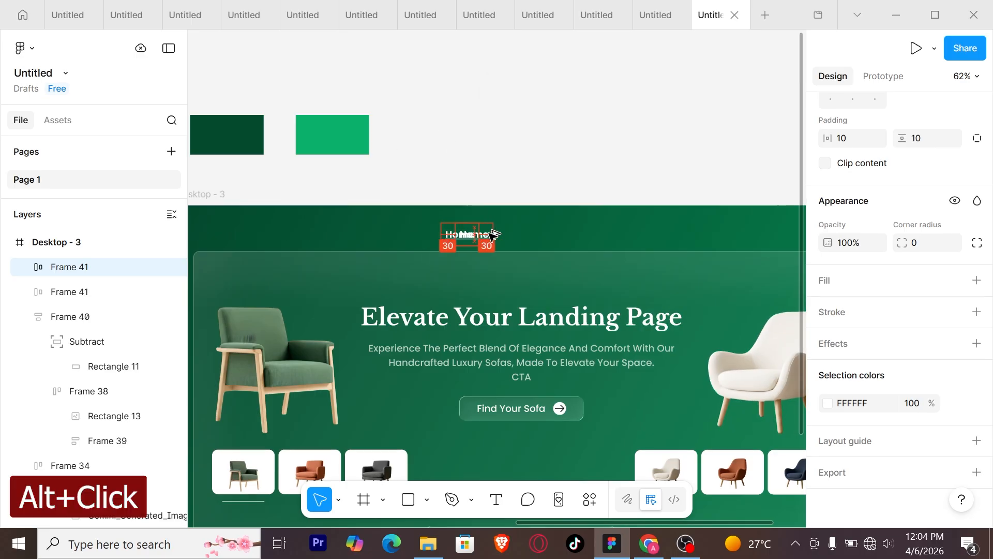
mouse_move(494, 234)
left_mouse_down()
mouse_move(515, 231)
mouse_move(505, 234)
left_mouse_up()
Change the copied navigation label's text to "Shop".
double_click(502, 230)
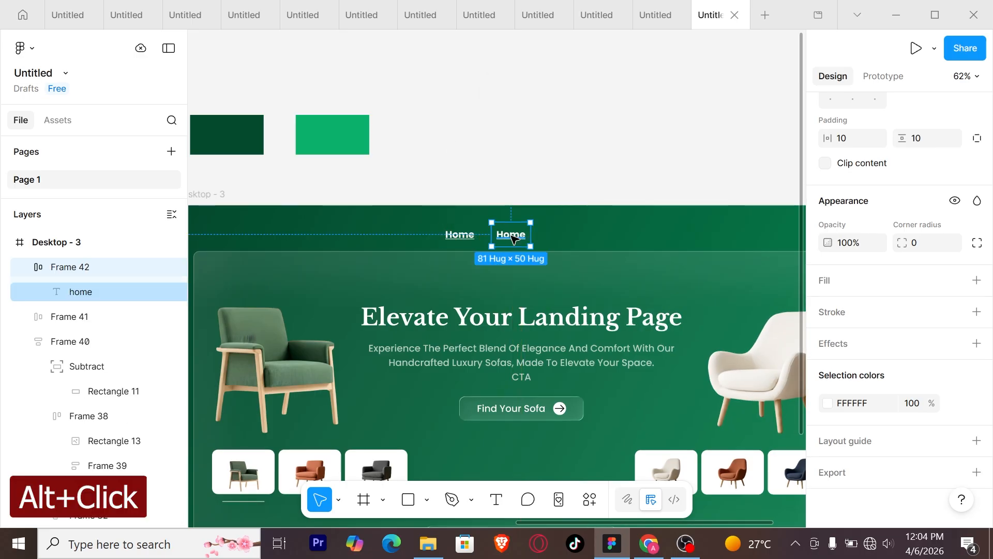
double_click(502, 231)
type("S")
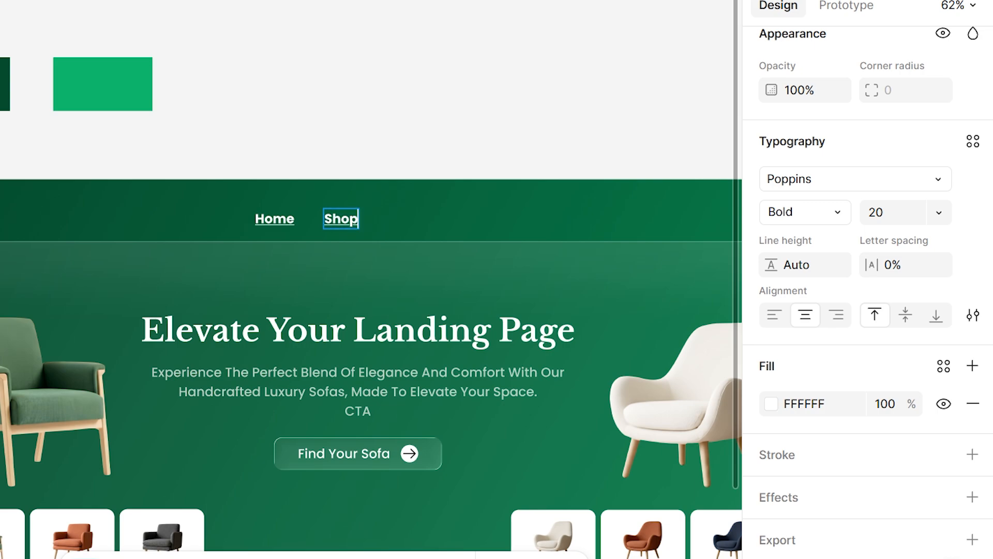
type("hop")
Remove the "Shop" label's underline and set it to size 18, Regular weight and 70% fill opacity.
key("ctrl+a")
left_click(975, 315)
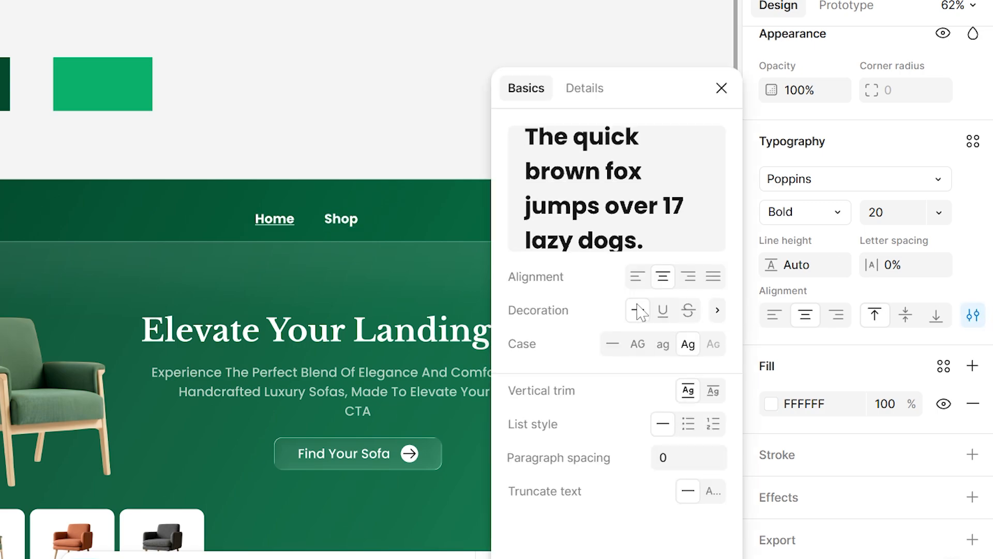
left_click(721, 88)
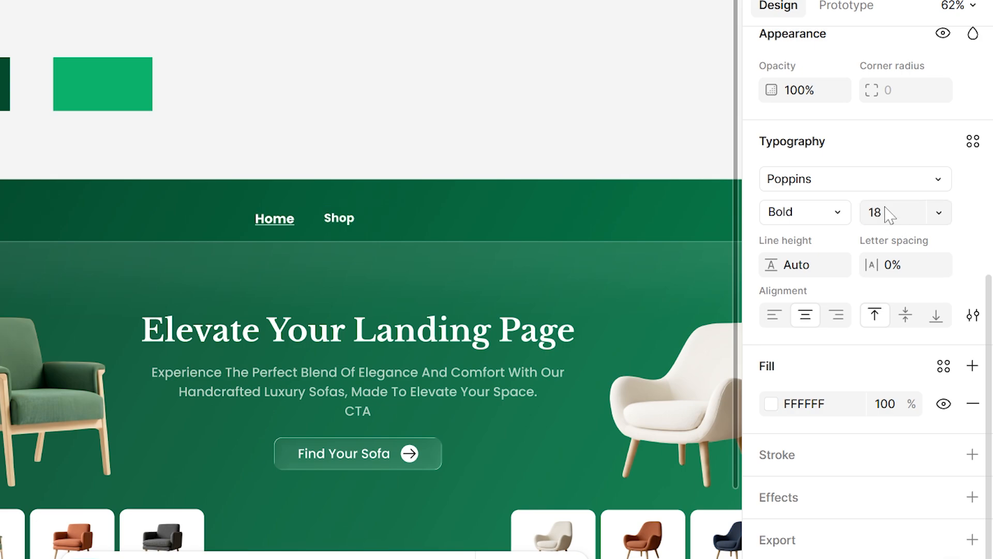
left_click(837, 213)
left_click(774, 138)
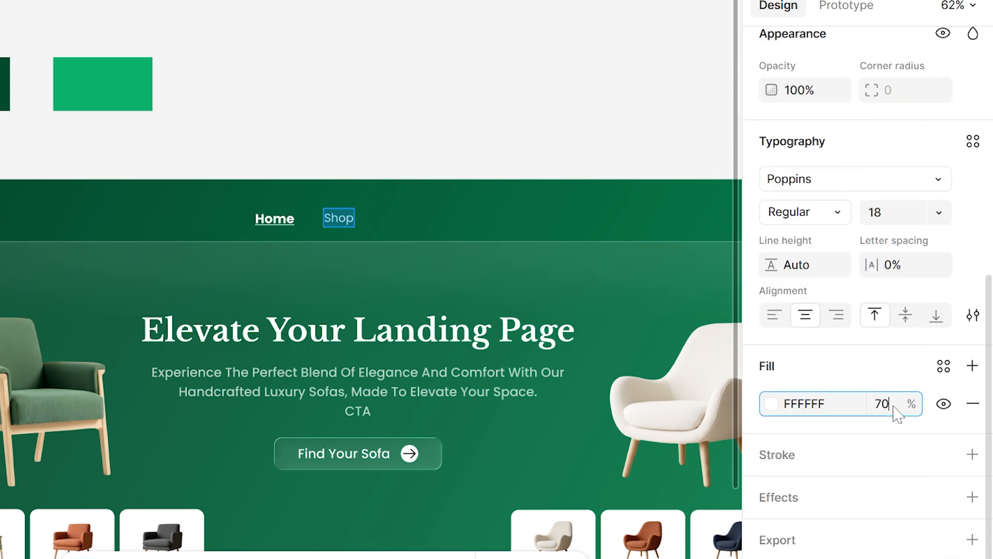
left_click(477, 107)
Duplicate the "Shop" label four times in an evenly spaced row to its right.
left_click(351, 217)
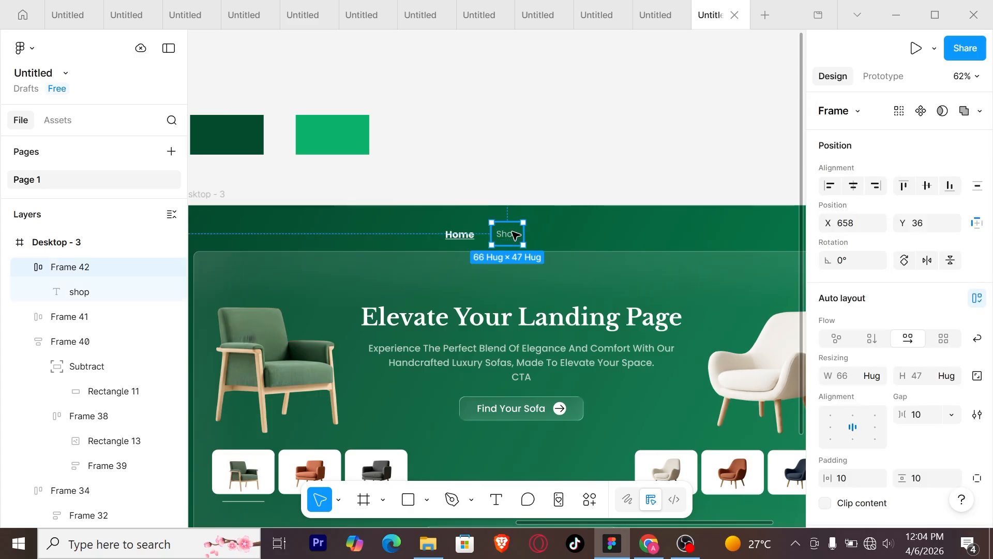
left_click_drag(516, 234, 547, 232, "alt")
key("ctrl+d")
key("ctrl+d")
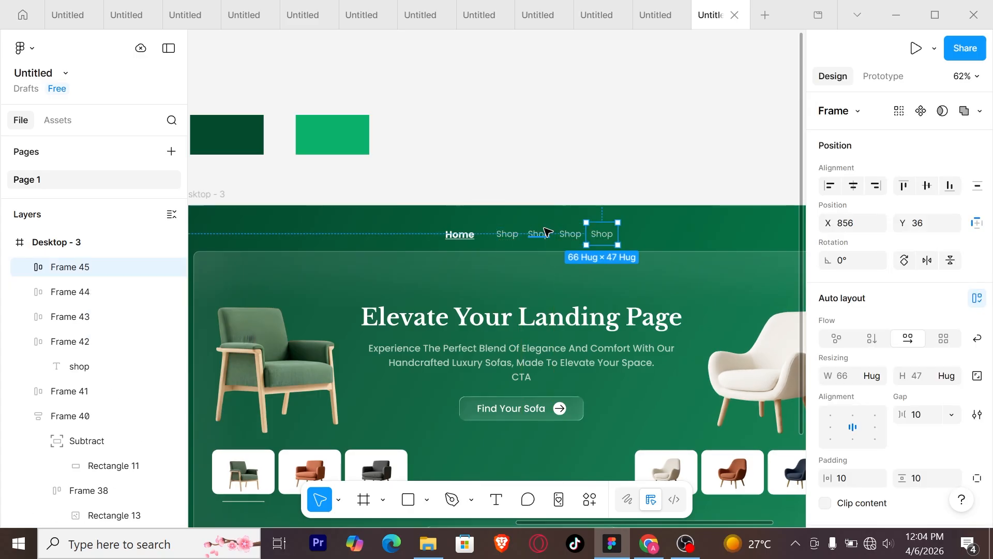
key("ctrl+d")
Change the first copied label to "Product", then shift the second copy slightly right and change it to "Collection".
double_click(541, 233)
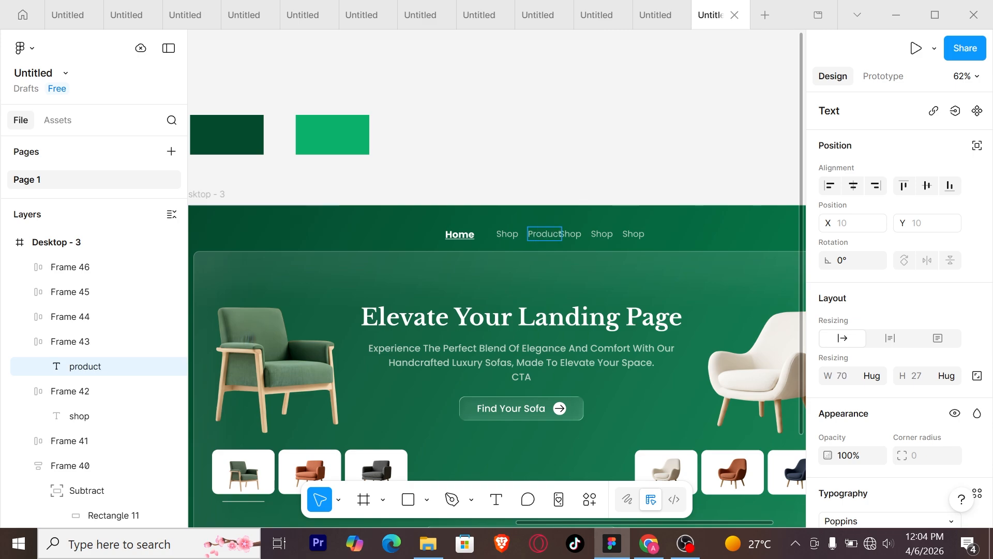
key("Escape")
key("Escape")
left_click_drag(573, 233, 581, 234)
double_click(581, 233)
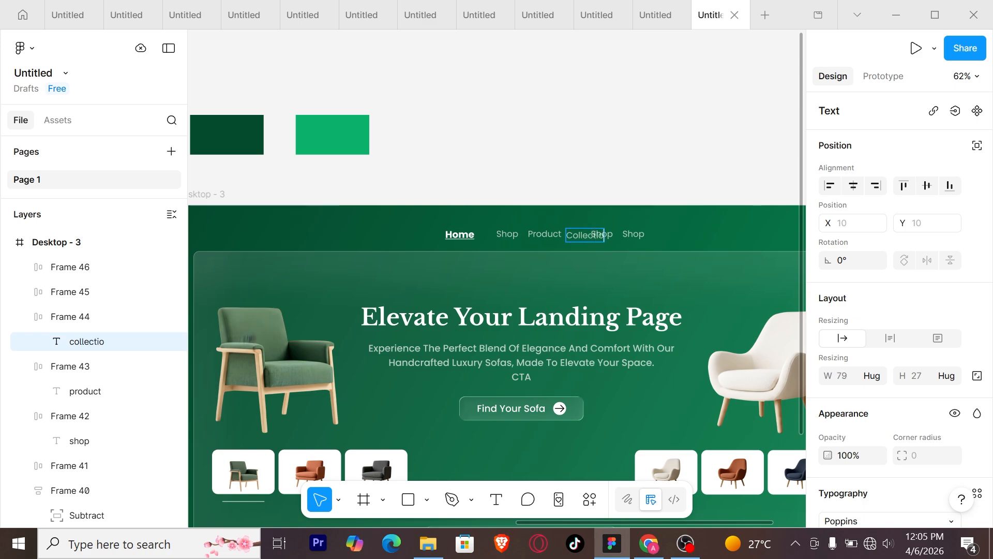
key("Escape")
key("Escape")
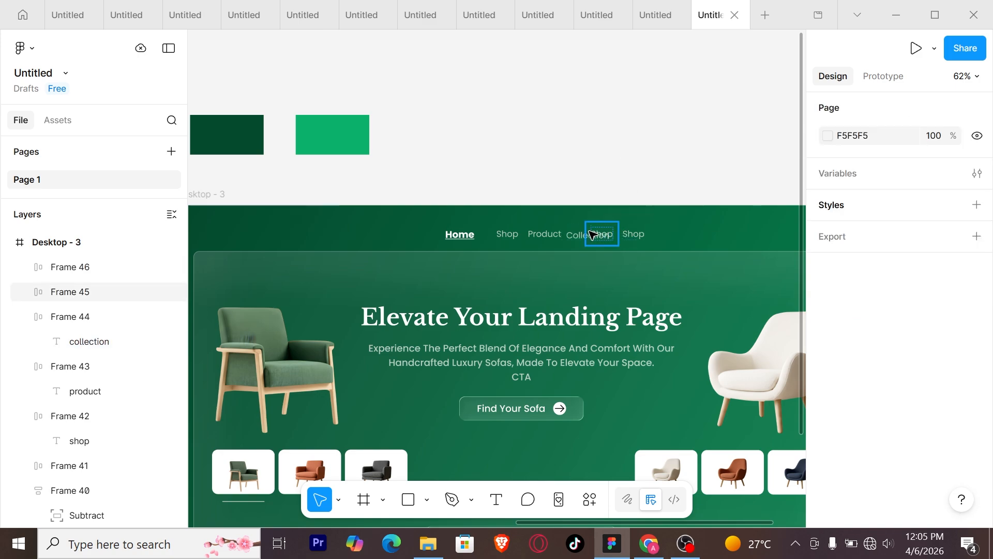
Move the third copy out of the way, change the fourth to "Contact Us" and delete the spare "Shop" copy.
left_click_drag(594, 232, 669, 232)
double_click(638, 235)
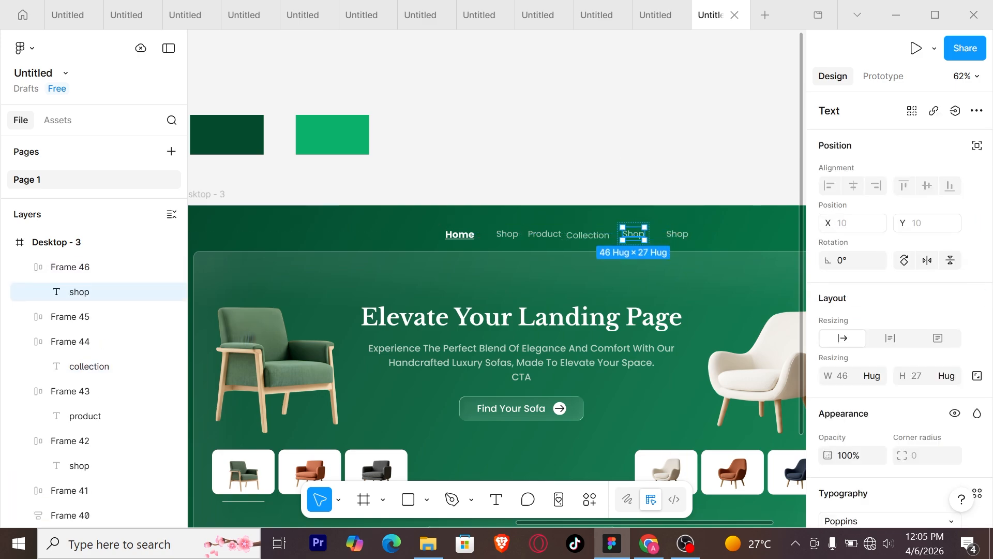
double_click(638, 235)
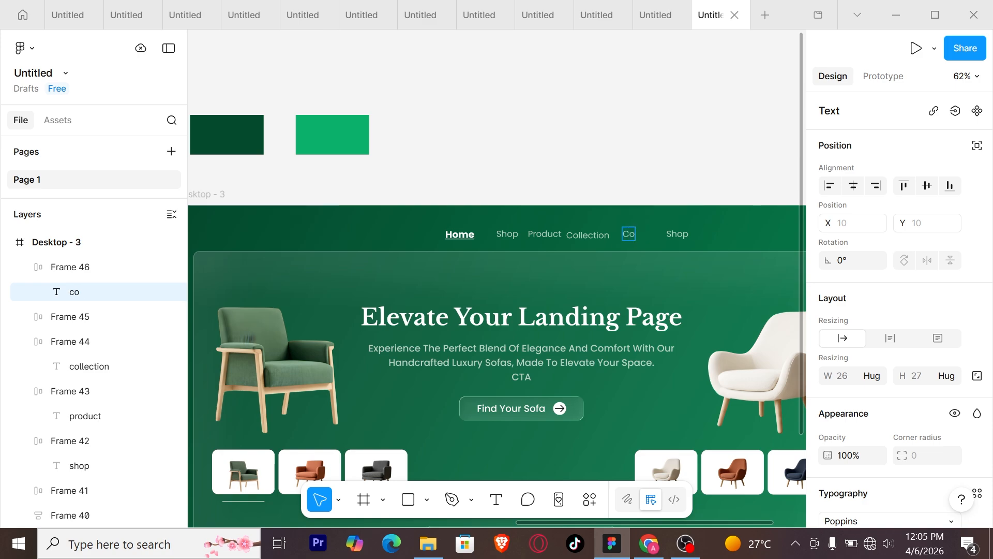
key("Escape")
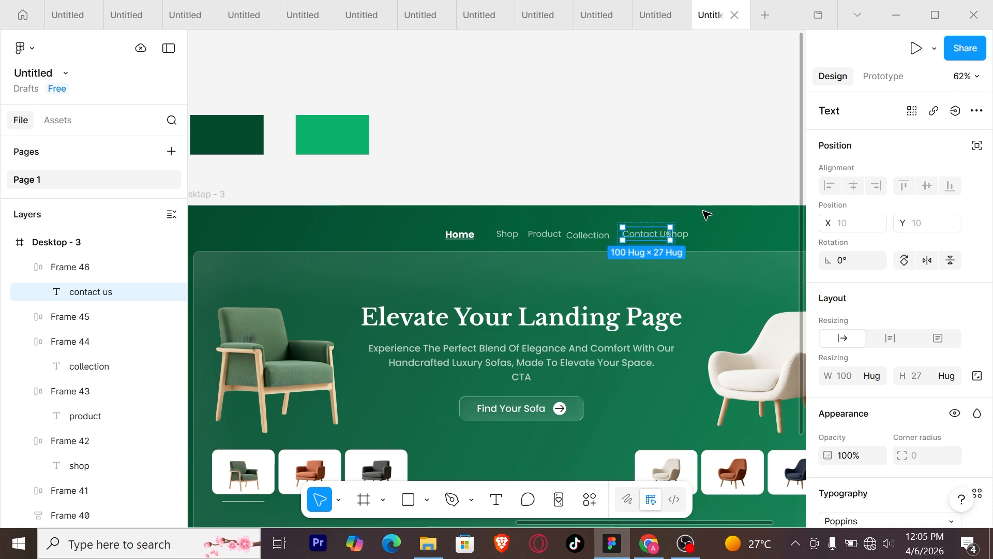
left_click(685, 236)
key("Delete")
Combine the five navigation labels from "Home" to "Contact Us" in a horizontal auto layout with a gap of 4.
left_click(468, 237)
left_click(507, 234, "shift")
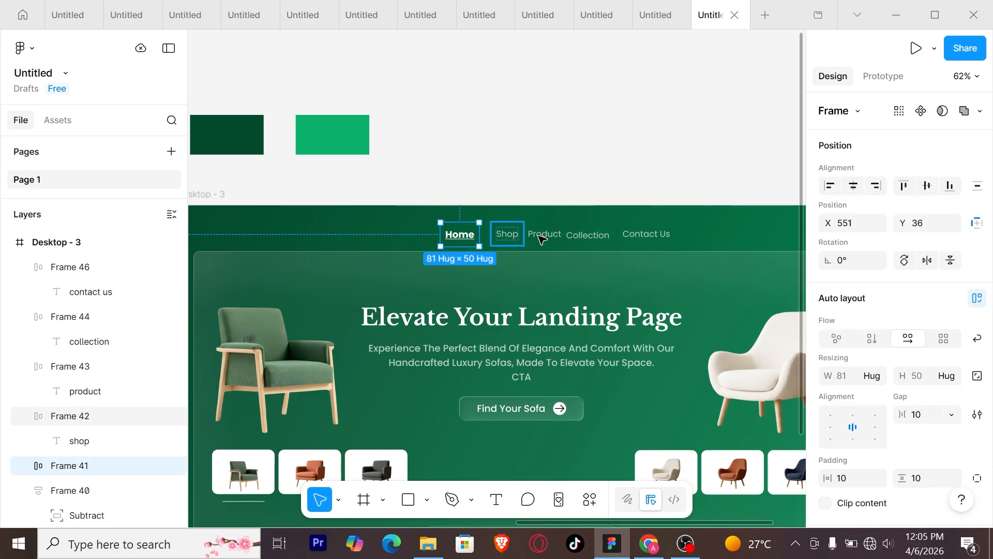
left_click(544, 234, "shift")
left_click(588, 235, "shift")
left_click(646, 234, "shift")
key("shift+a")
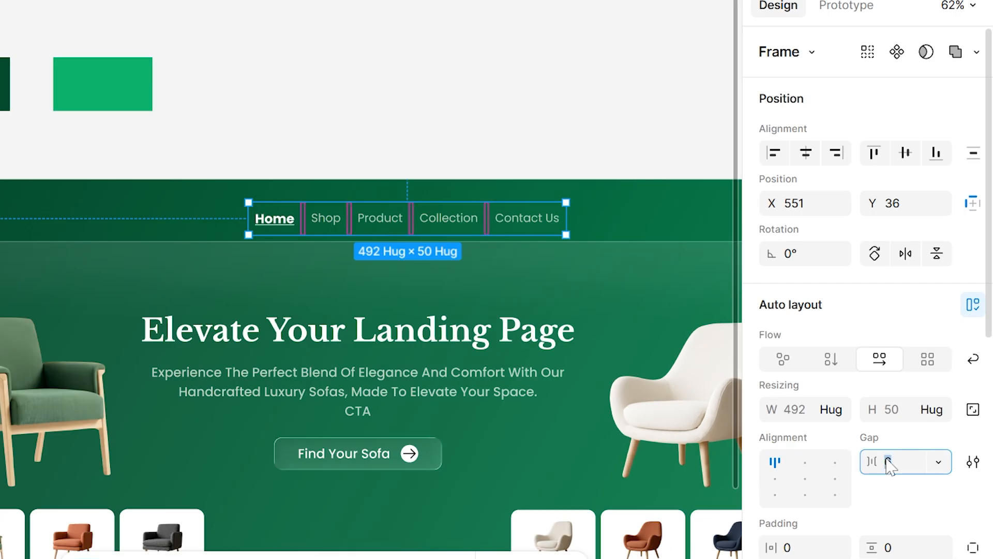
type("4")
key("Return")
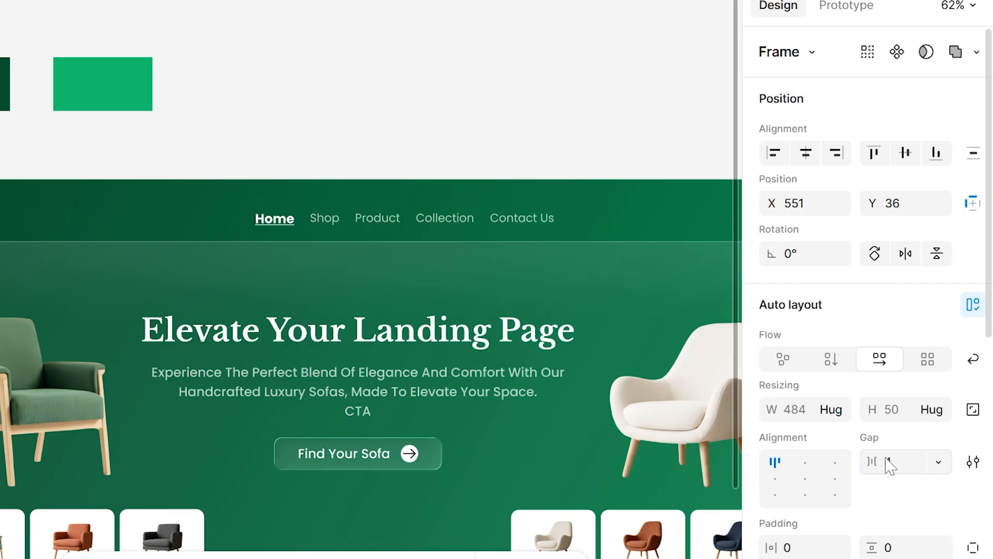
Duplicate the "Find Your Sofa" button and place the copy in the navigation bar beside "Contact Us".
left_click(320, 133)
scroll(319, 133, "down", 3)
left_click_drag(485, 147, 330, 146)
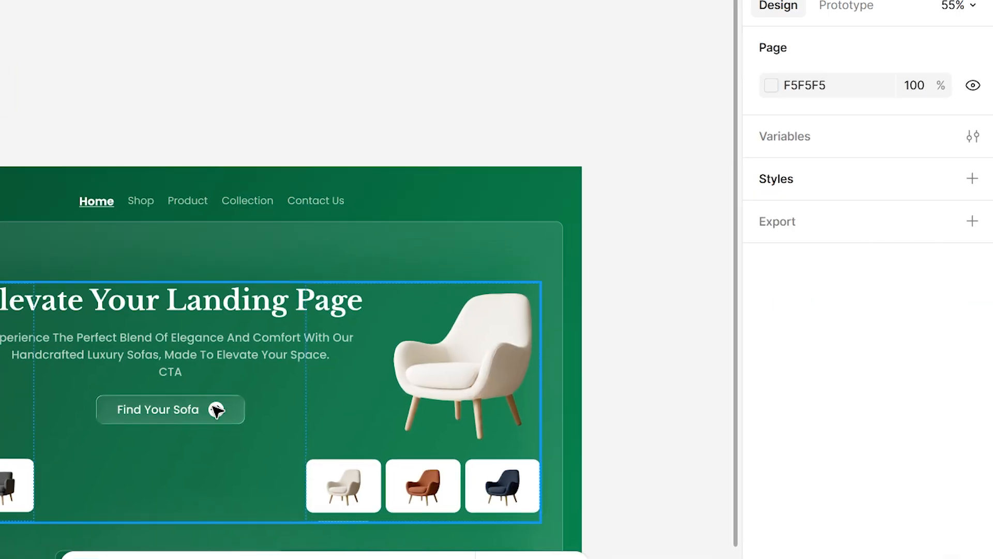
left_click(216, 409)
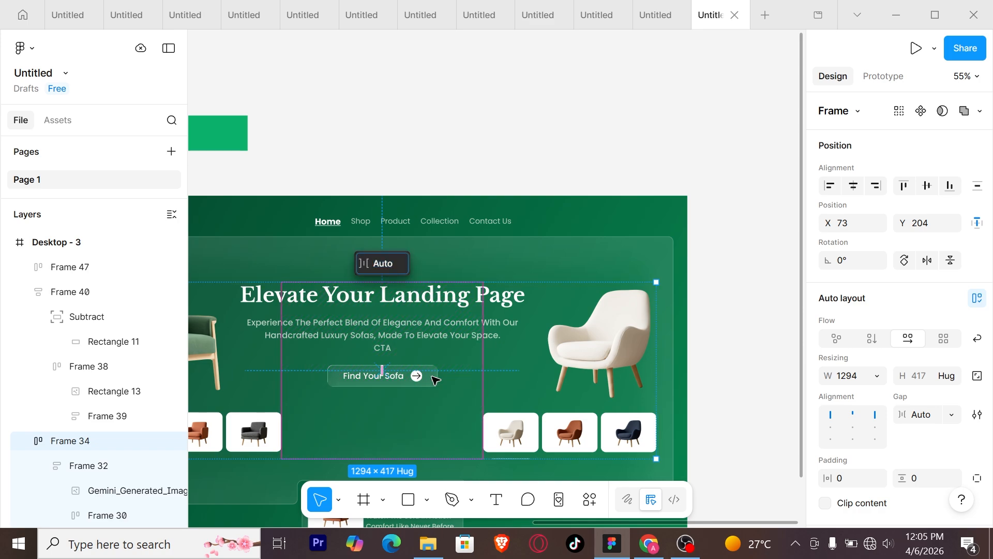
left_click(427, 376, "alt")
left_click_drag(536, 274, 610, 221)
Change the label of the button copy in the navigation bar to "Search".
scroll(592, 209, "up", 3)
double_click(553, 228)
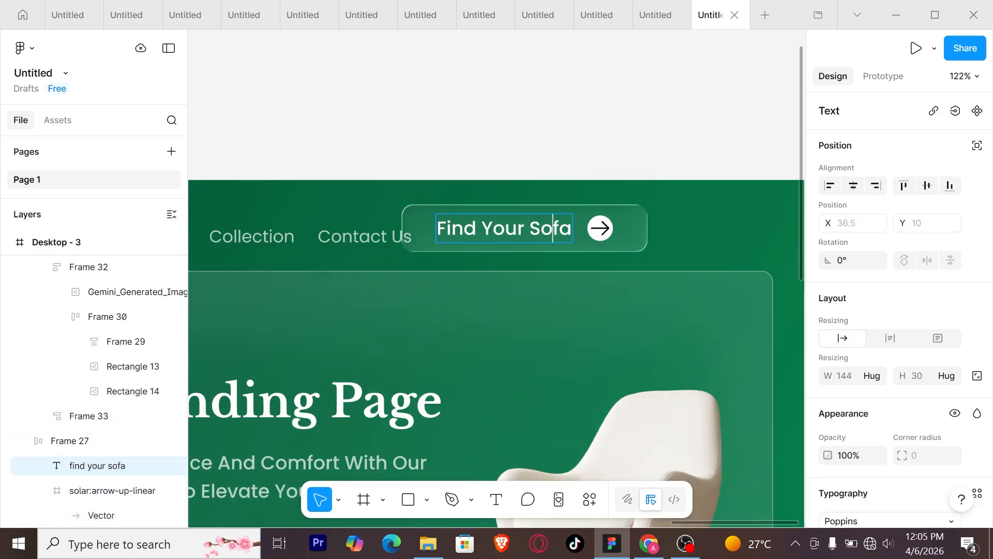
type("Search")
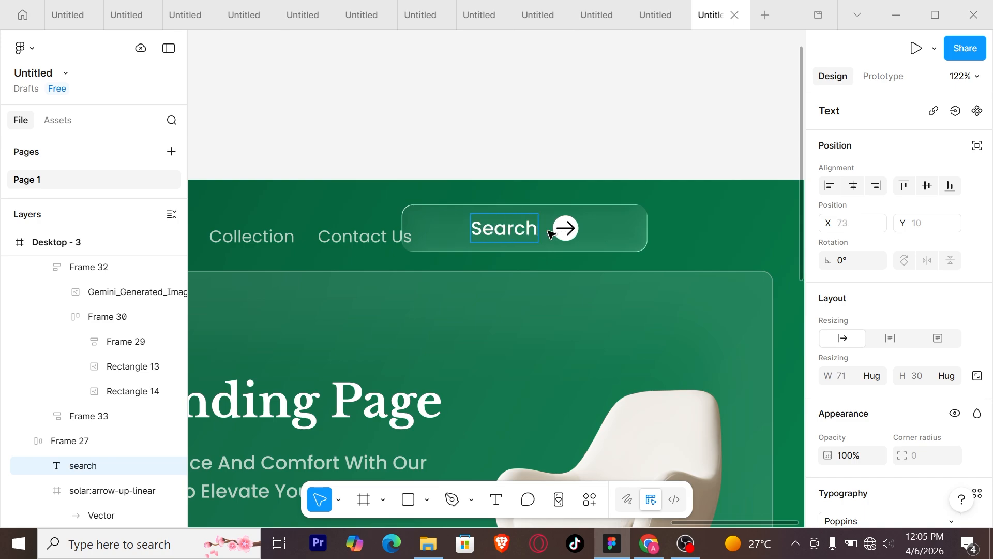
Set the "Search" label to font size 16, keeping Medium weight, with a white fill at 70% opacity.
key("ctrl+a")
scroll(871, 346, "down", 3)
left_click(872, 393)
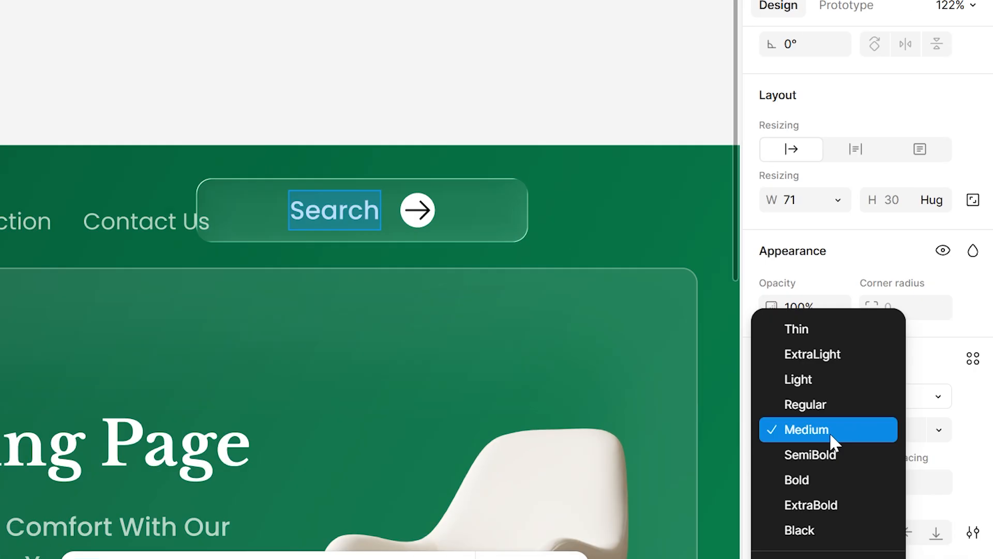
left_click(871, 393)
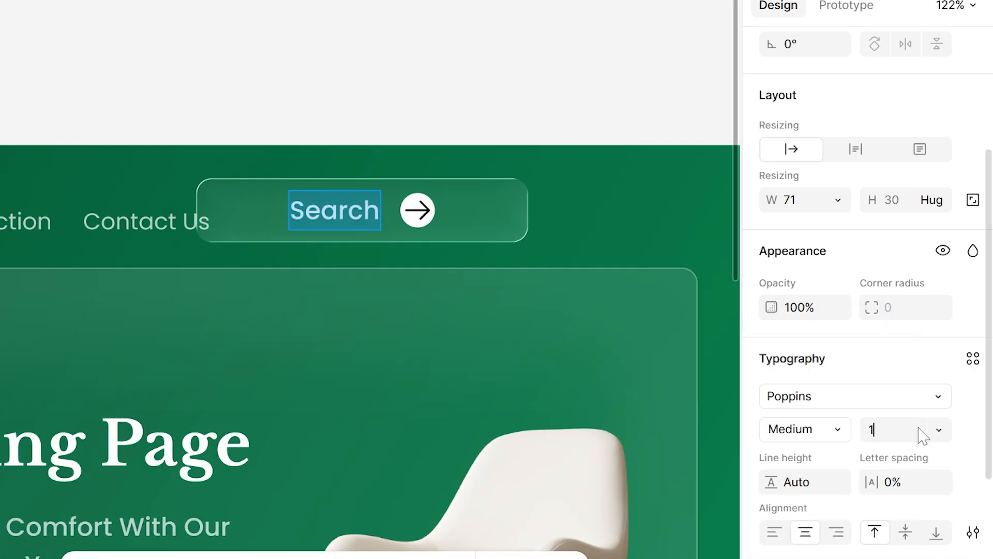
key("Return")
scroll(919, 429, "down", 3)
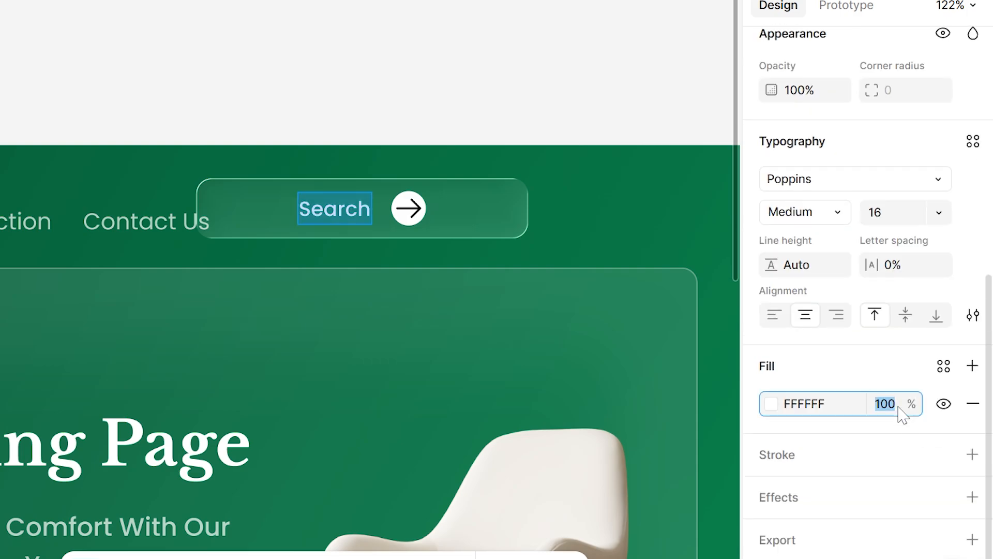
left_click(900, 408)
type("70")
key("Return")
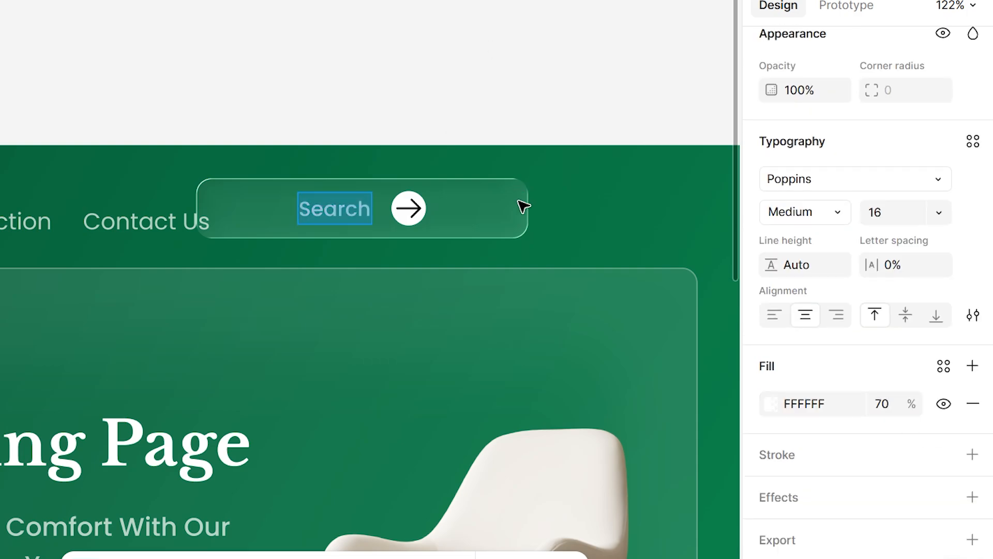
Resize the "Search" button to 158 × 36 and line it up with the navigation labels at X 1084, Y 42.
left_click(523, 206)
left_click_drag(391, 236, 392, 223)
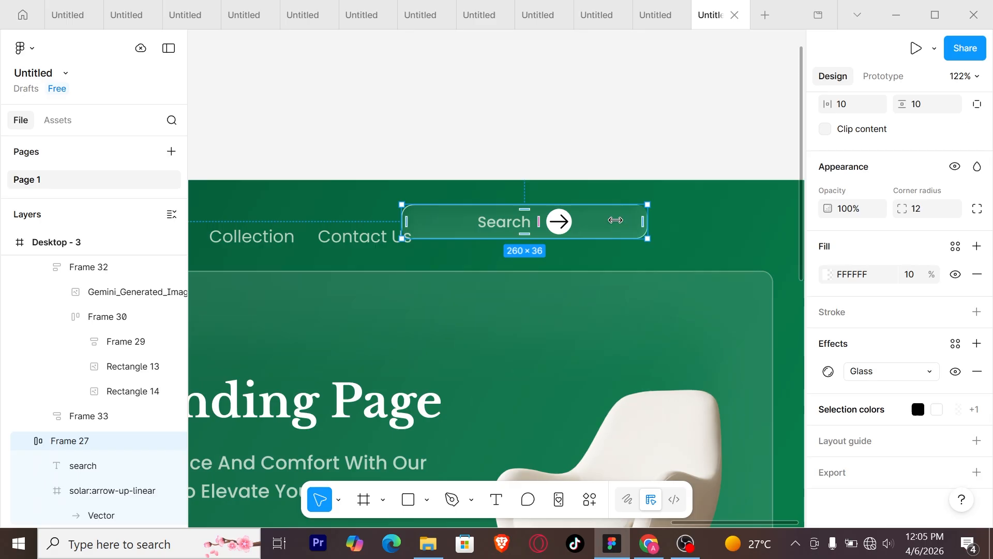
mouse_move(615, 220)
left_mouse_down()
mouse_move(547, 219)
mouse_move(565, 233)
mouse_move(604, 234)
left_mouse_up()
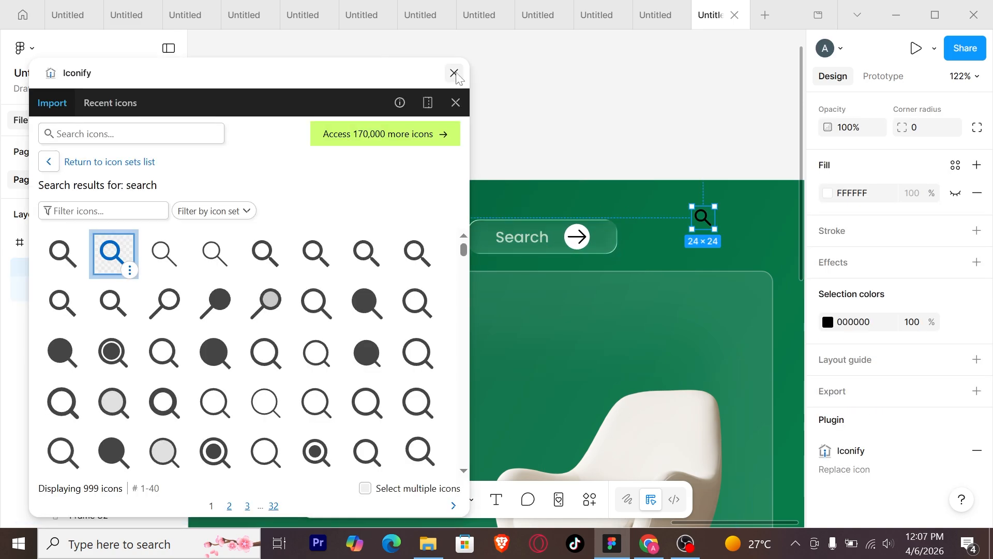
Close the Iconify plugin and recolour the imported magnifier icon white (FFFFFF).
left_click(454, 74)
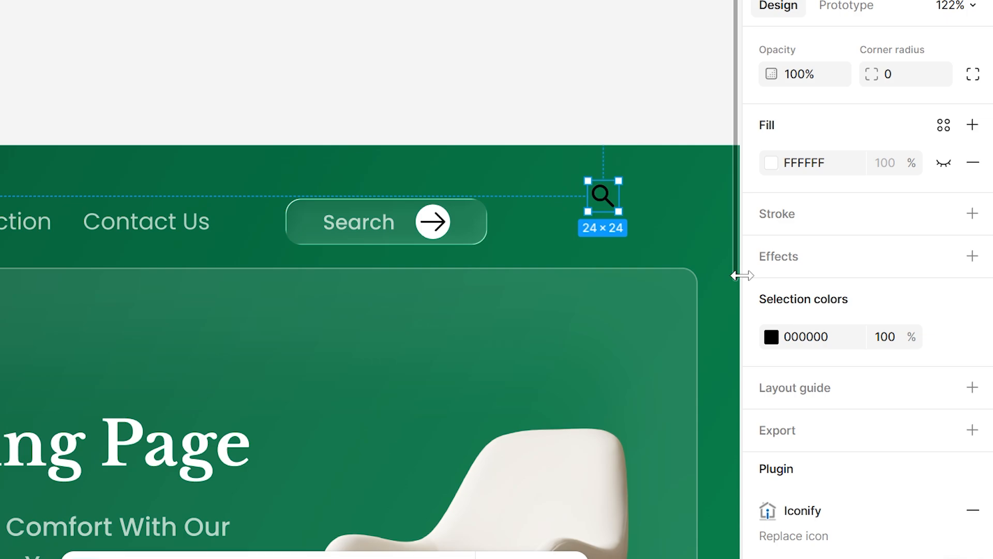
left_click(776, 343)
left_click_drag(670, 273, 450, 145)
left_click(725, 85)
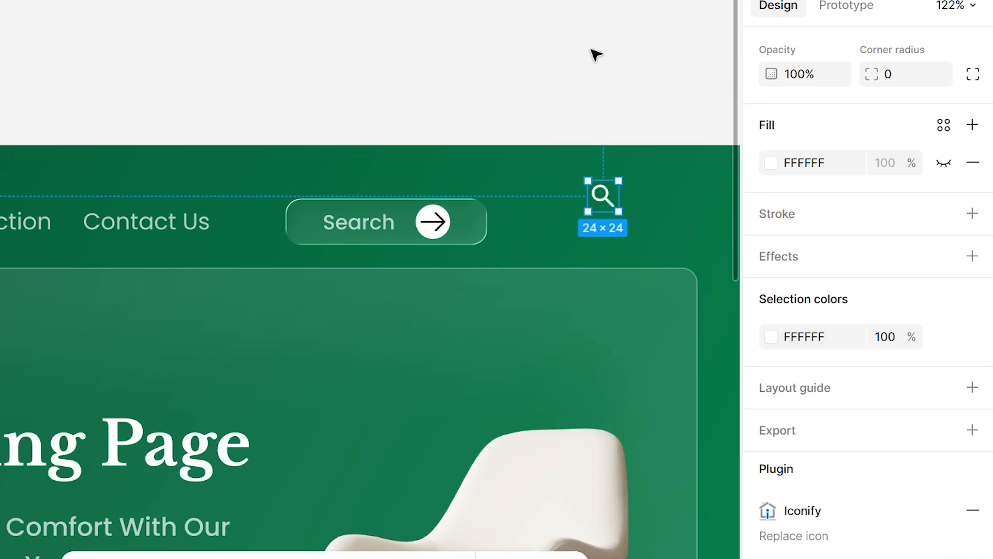
Cut the white magnifier icon and paste it to replace the arrow icon in the "Search" button.
key("ctrl+x")
left_click(442, 224)
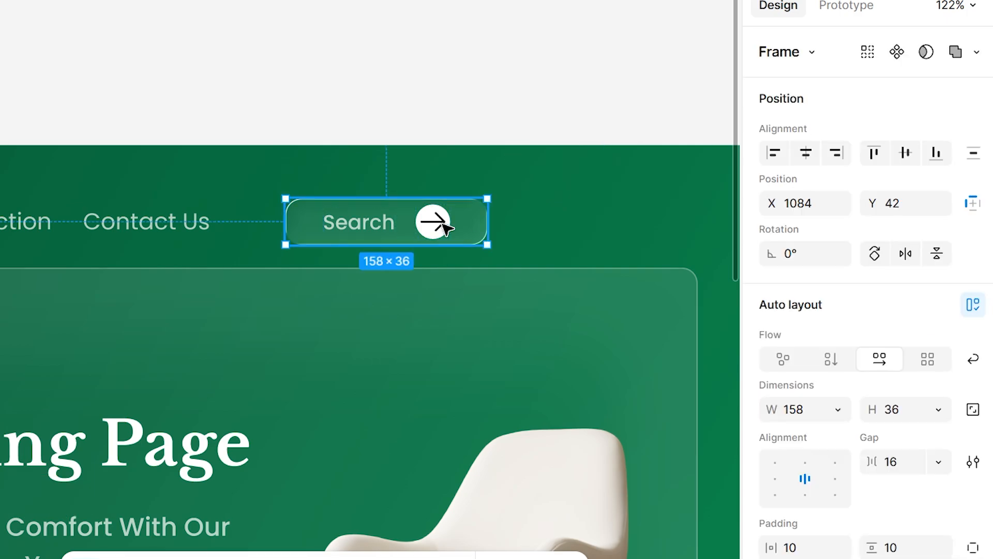
left_click(443, 224, "ctrl")
key("shift+Return")
scroll(443, 224, "right", 2)
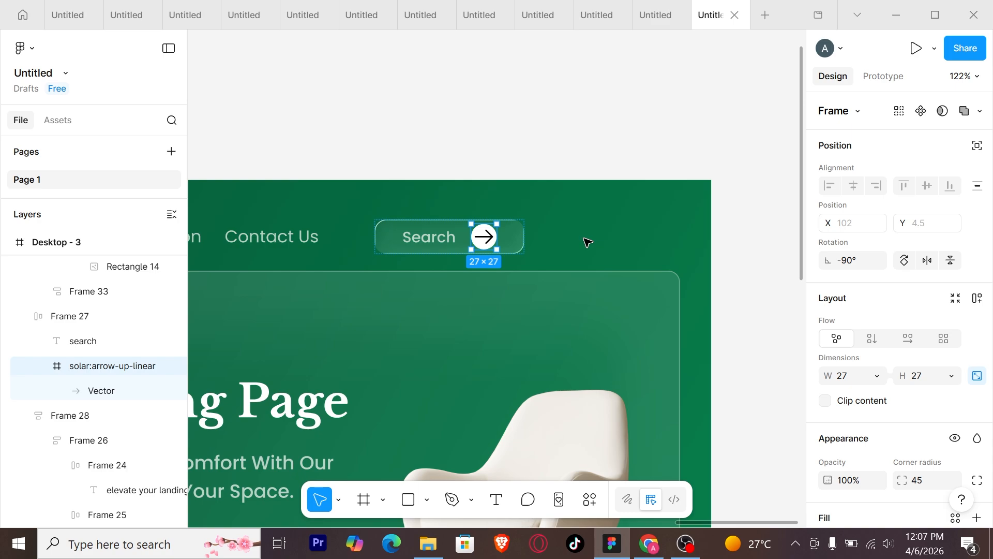
right_click(486, 236)
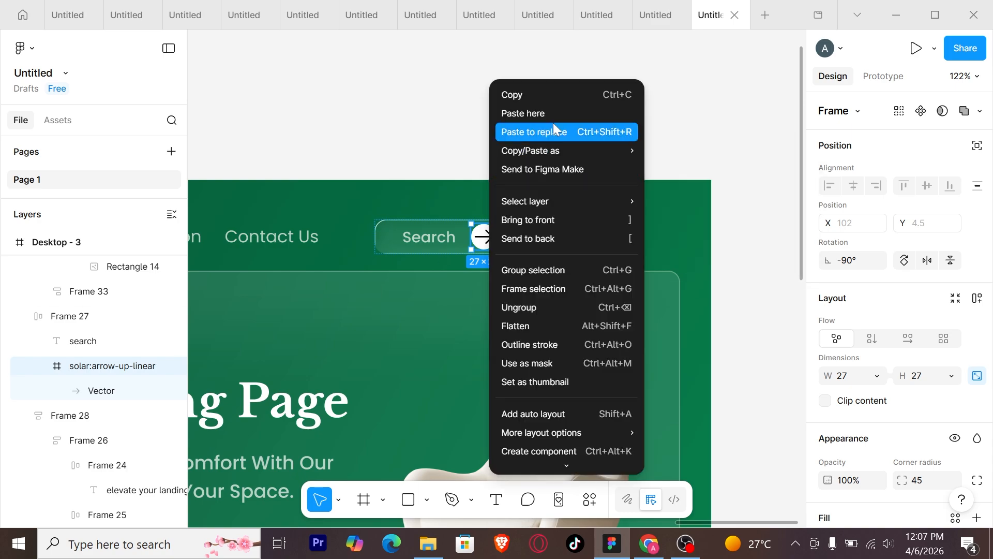
left_click(557, 130)
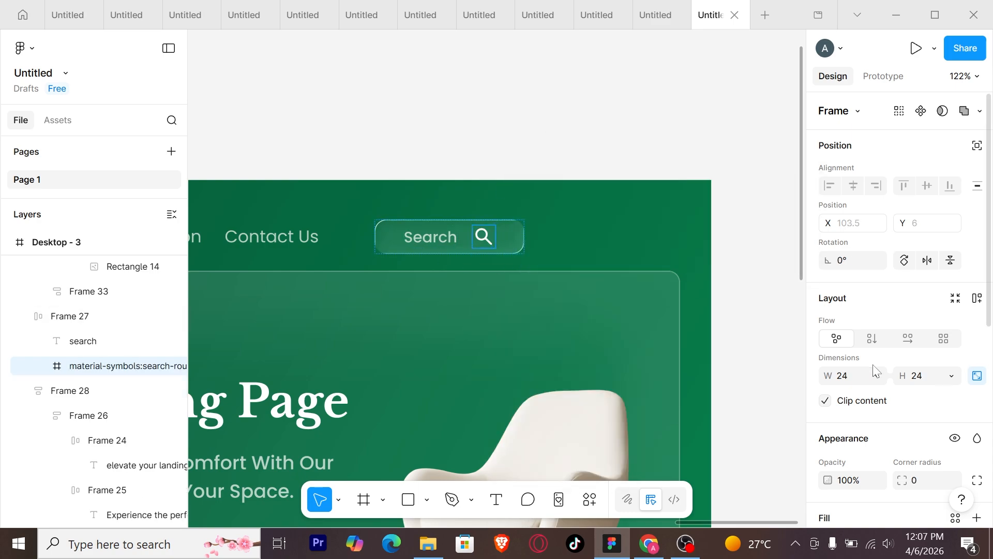
Set the magnifier icon's size to 27 and narrow the "Search" button to a width of 148.
type("27")
key("Return")
left_click(593, 159)
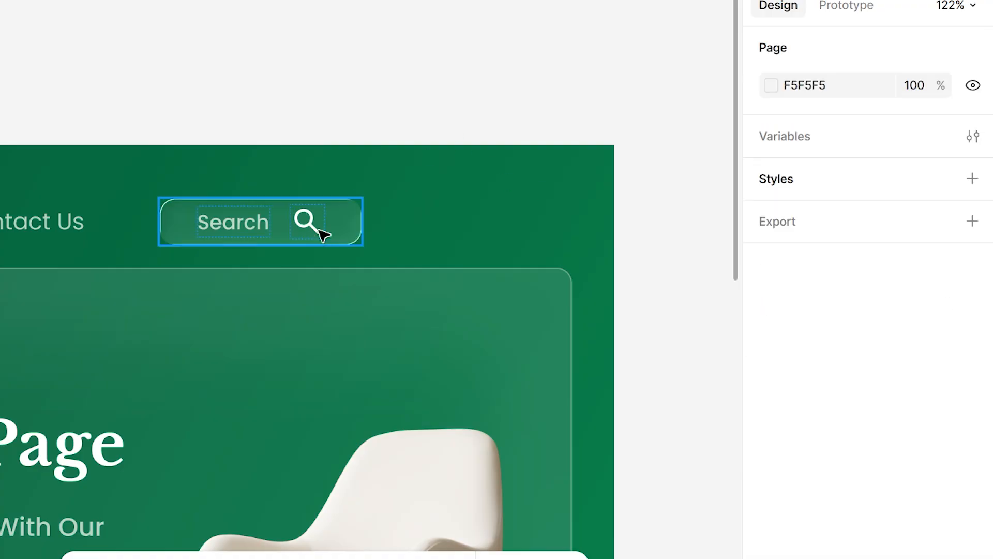
left_click(323, 234)
left_click_drag(360, 228, 348, 228)
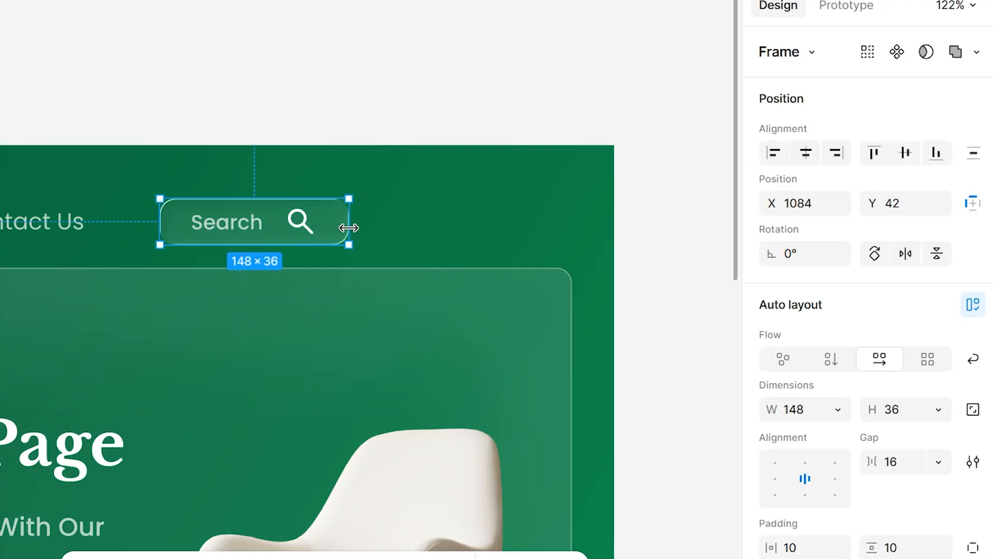
Search Iconify for "cart" and place the mdi:cart-outline icon on the canvas beside the "Search" button.
left_click(341, 102)
scroll(339, 102, "down", 5)
left_click_drag(339, 102, 587, 140)
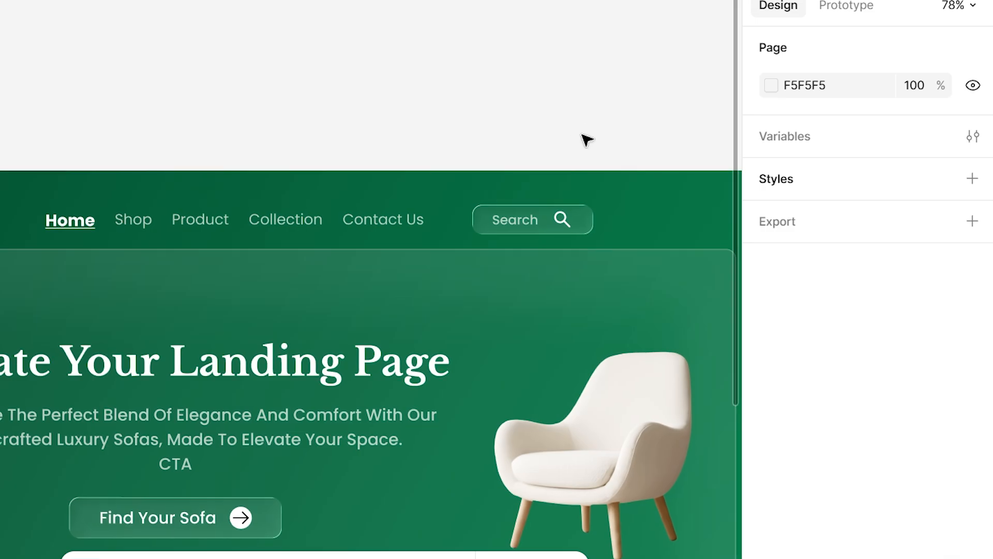
scroll(587, 140, "down", 2)
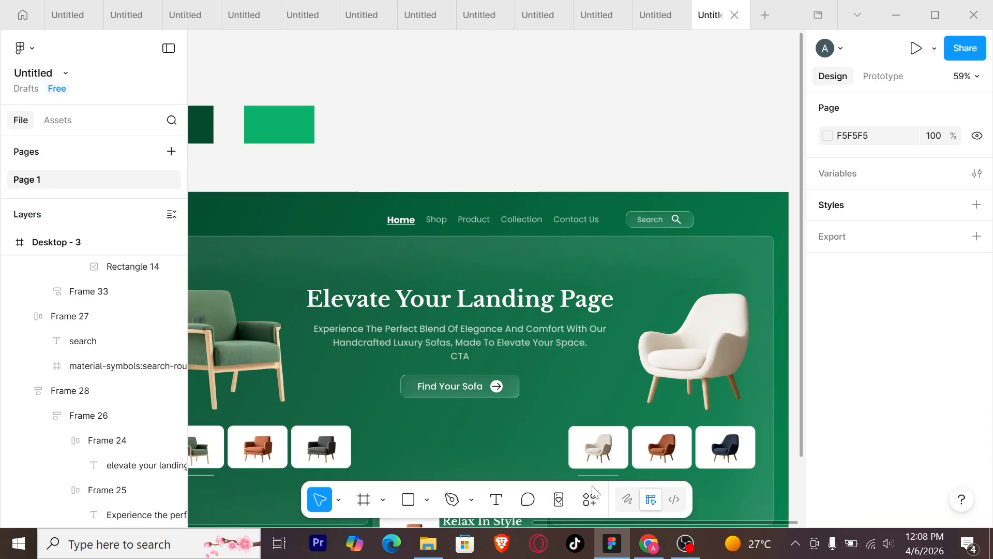
key("ctrl+k")
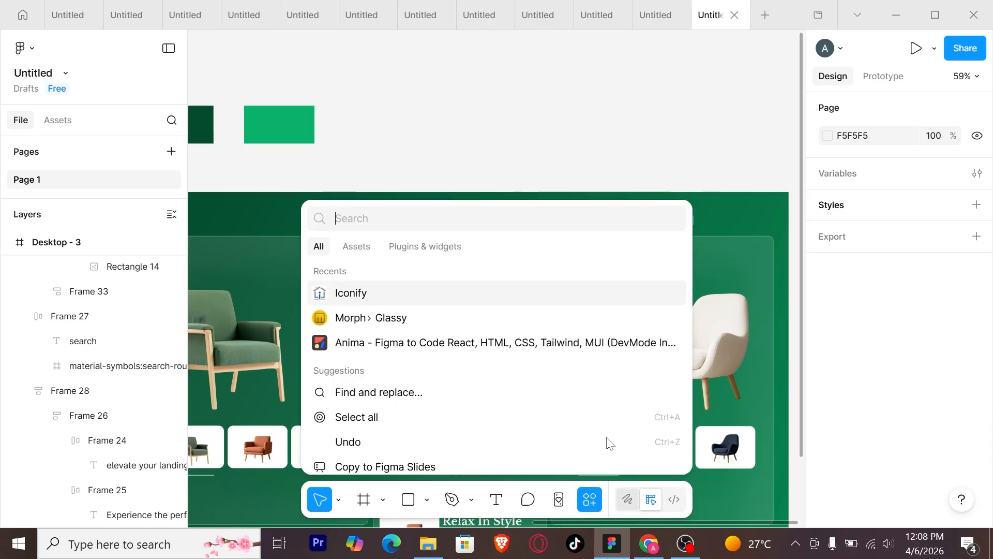
key("Return")
left_click(48, 161)
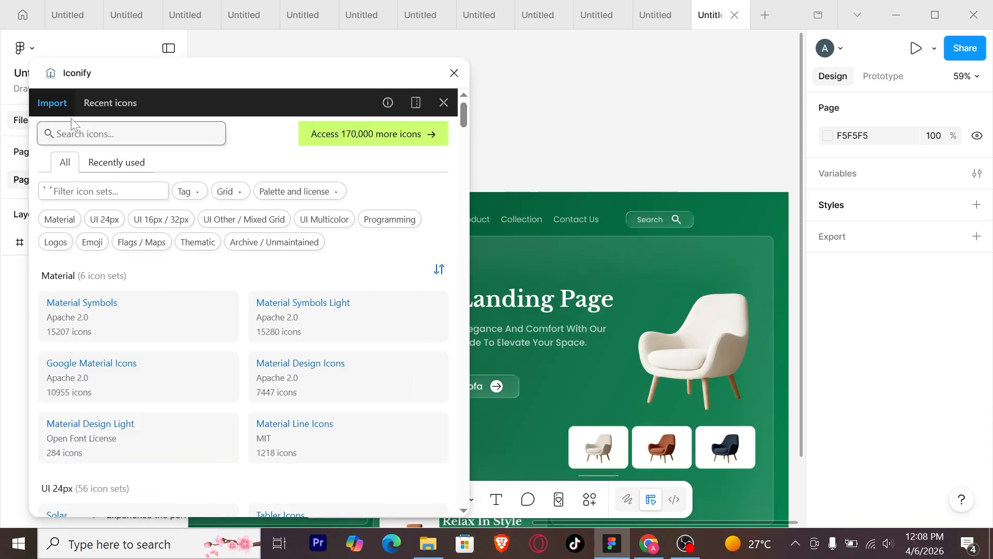
type("cart")
key("Return")
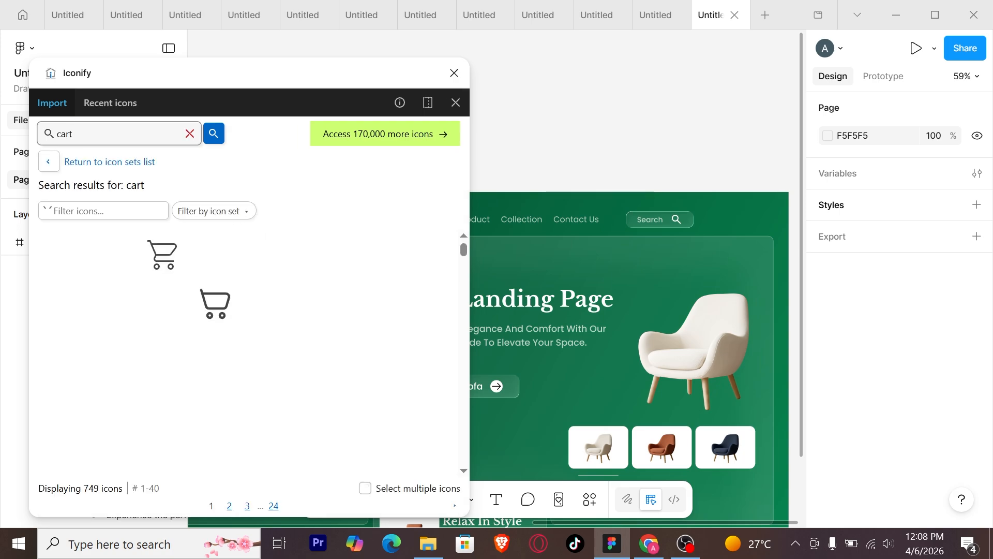
left_click_drag(114, 254, 714, 231)
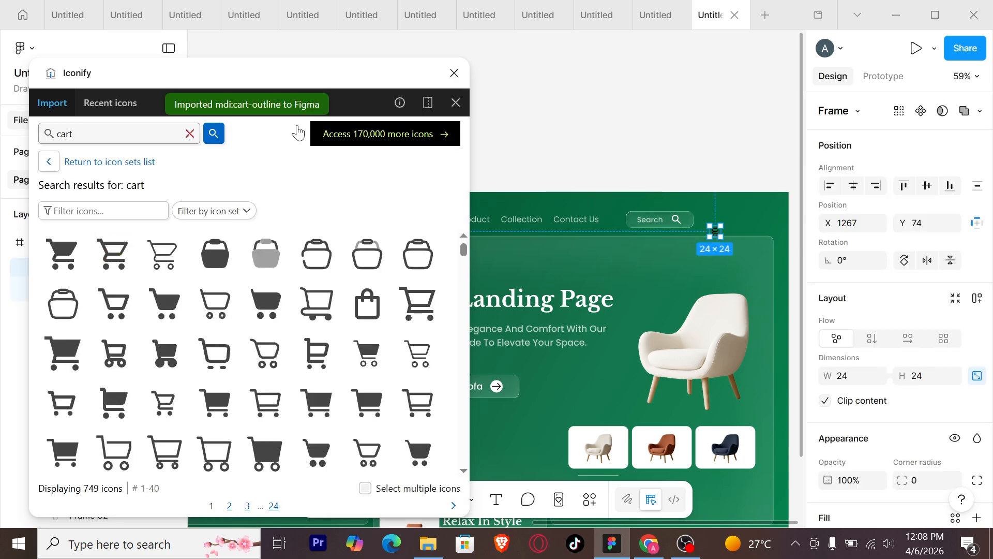
Search Iconify for "heart", place an outline heart icon beside the cart icon and close the plugin.
left_click(49, 162)
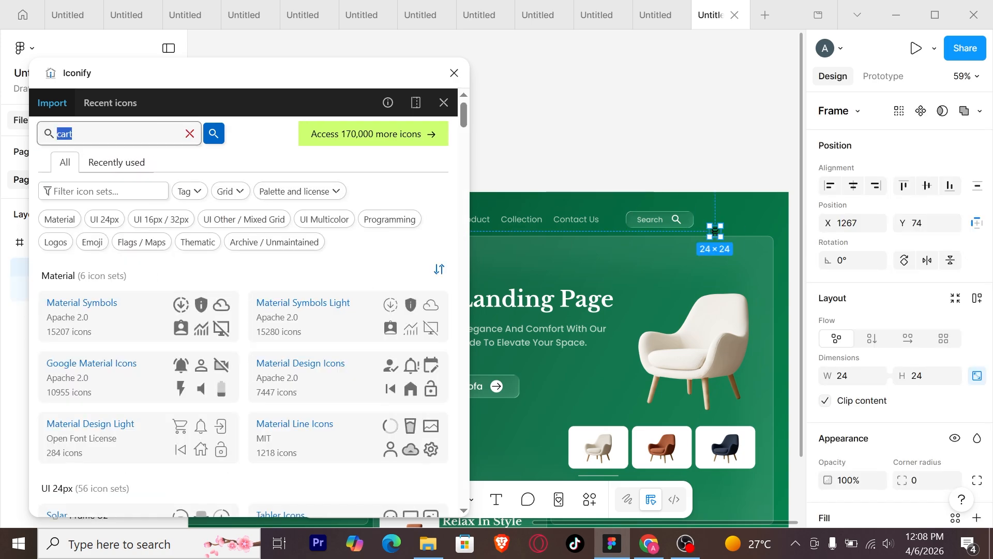
type("heart")
key("Return")
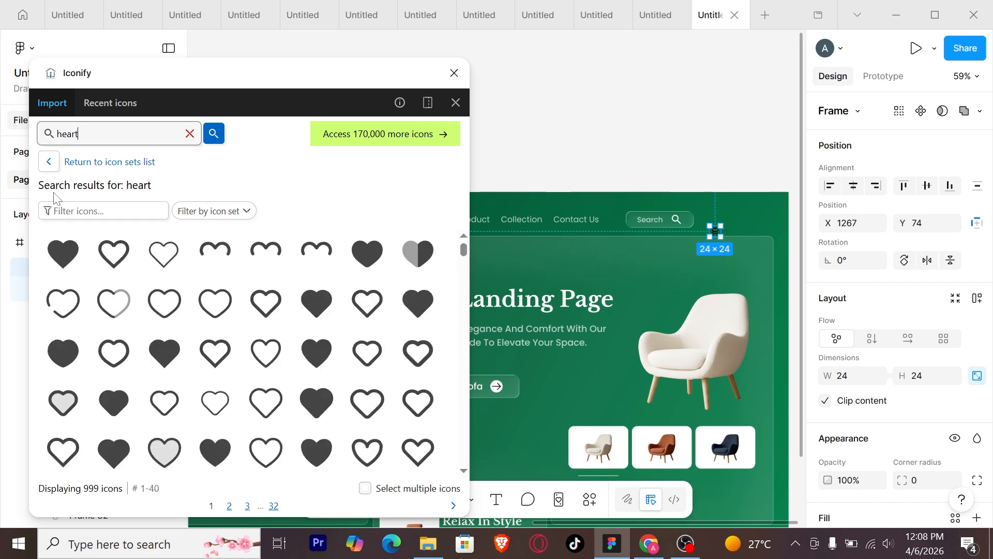
left_click_drag(113, 253, 745, 228)
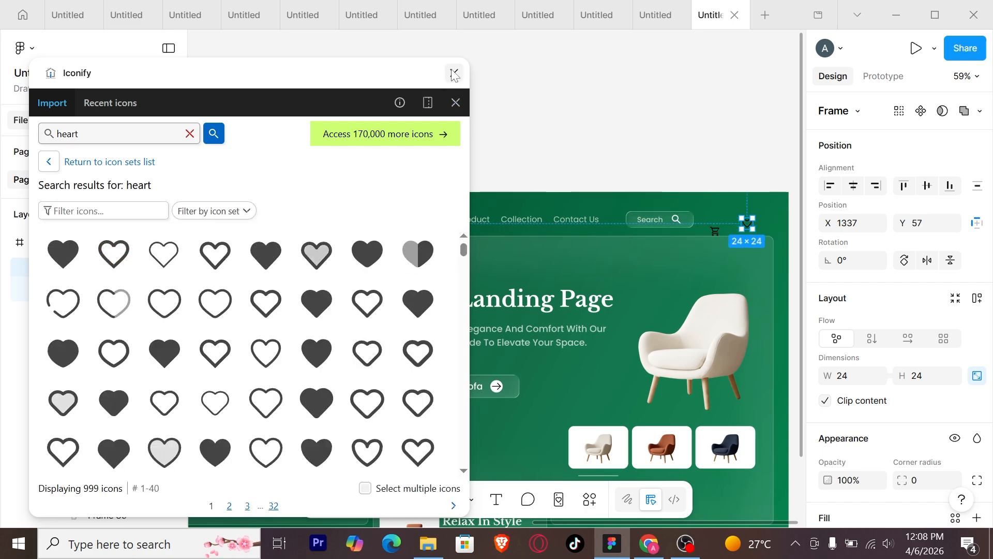
left_click(455, 102)
Select the cart and heart icons together and recolour both white (FFFFFF).
scroll(651, 243, "up", 5)
left_click(668, 238, "shift")
scroll(965, 305, "down", 7)
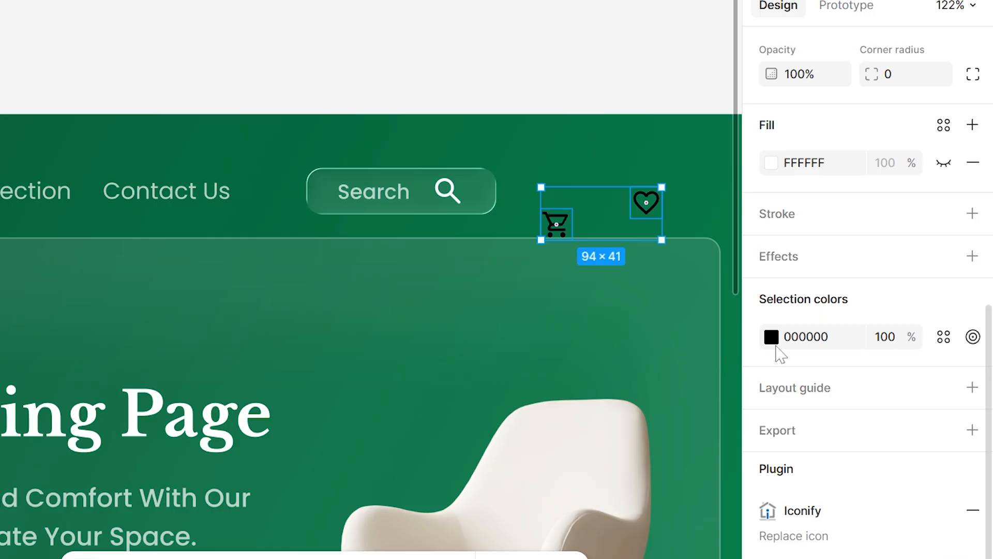
left_click(829, 321)
left_click_drag(736, 245, 599, 124)
left_click(721, 82)
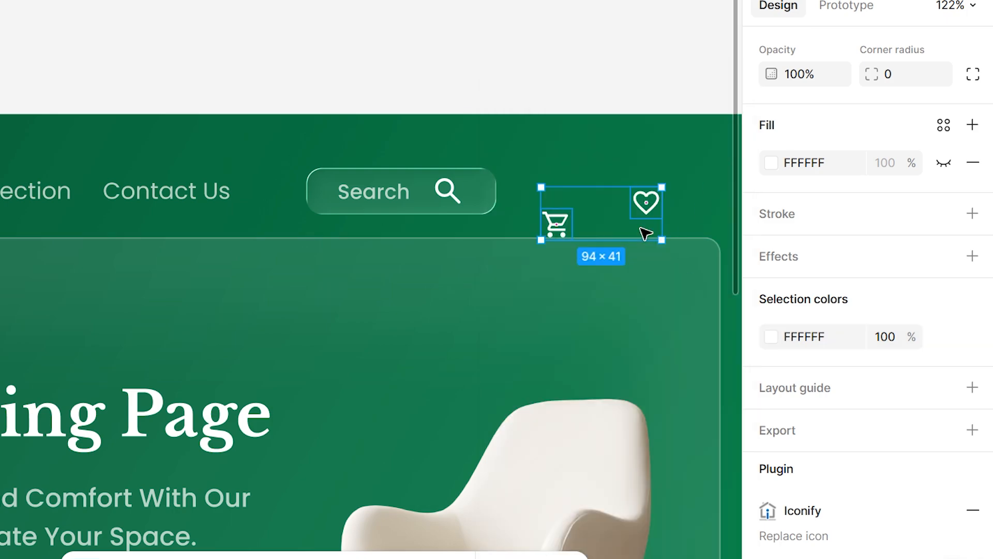
Combine the cart and heart icons in a centred horizontal auto layout with a gap of 4 and a width of 66.
key("shift+a")
scroll(862, 220, "up", 2)
scroll(905, 217, "up", 6)
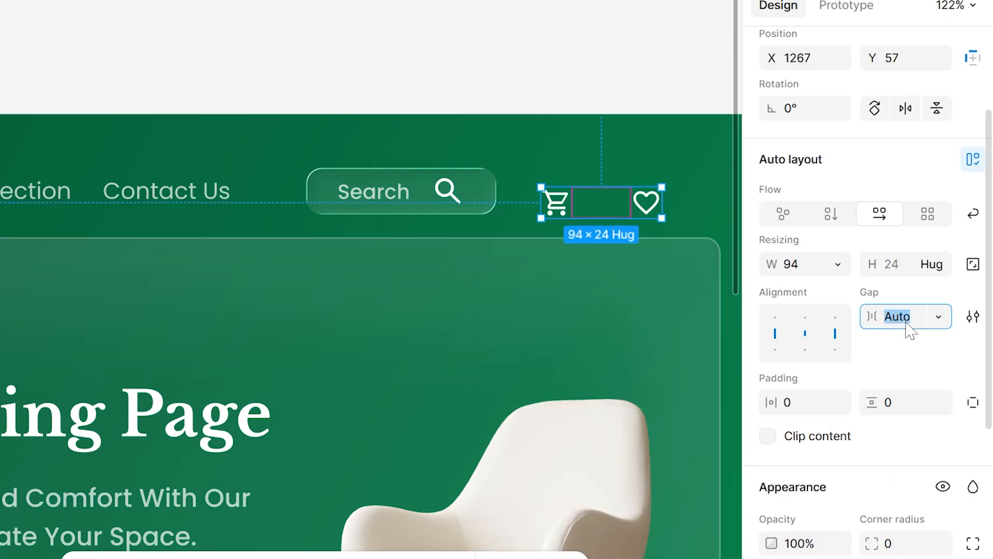
key("Return")
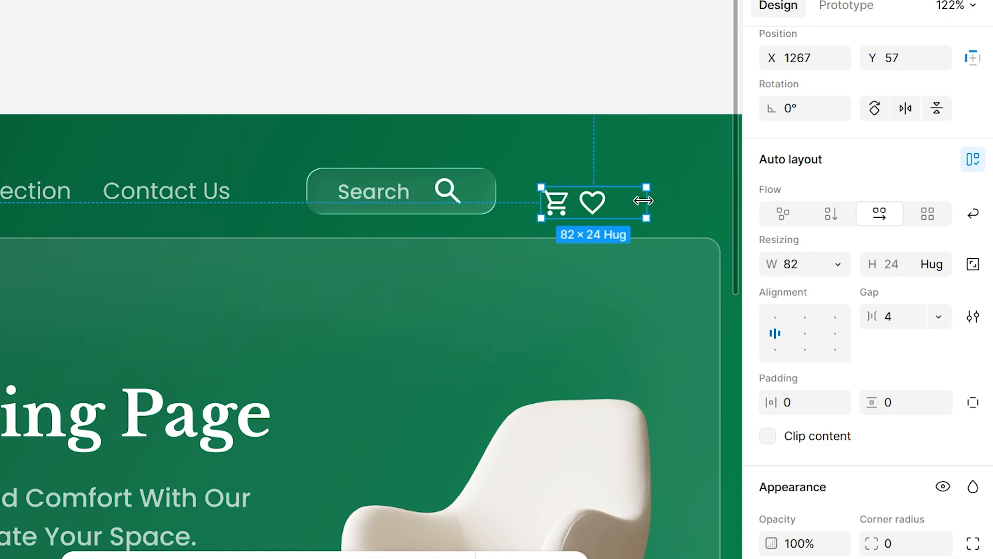
left_click(807, 334)
left_click(901, 322)
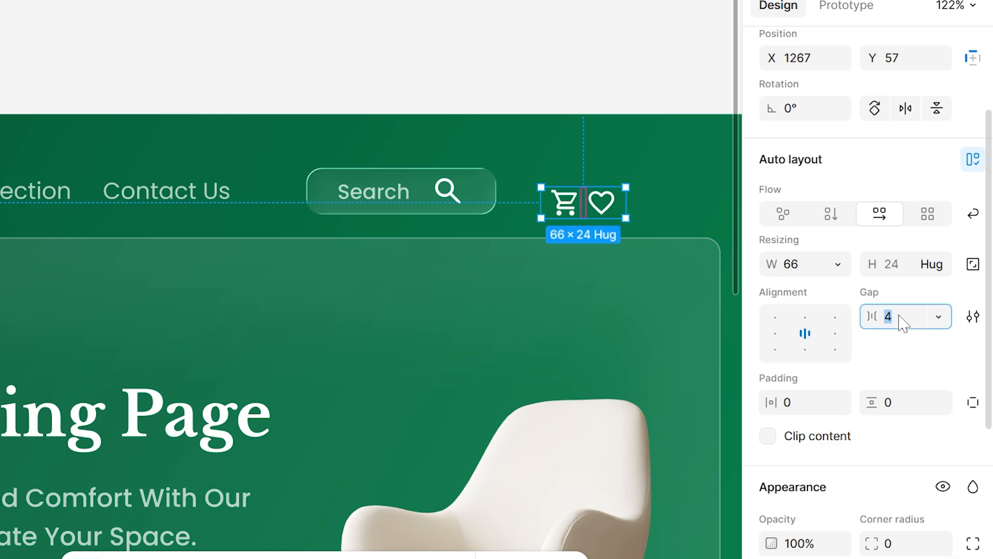
Combine the "Search" button and the icon pair in a horizontal auto layout with a gap of 16.
left_click(474, 191, "shift")
key("shift+a")
left_click(892, 326)
type("1")
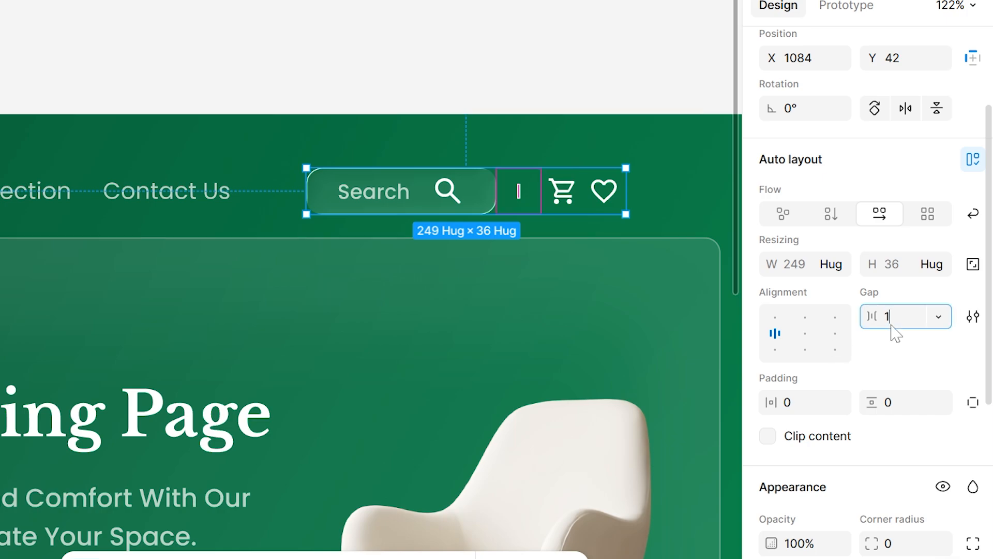
type("6")
key("Return")
left_click(576, 30)
scroll(579, 34, "down", 3)
left_click_drag(579, 34, 632, 46)
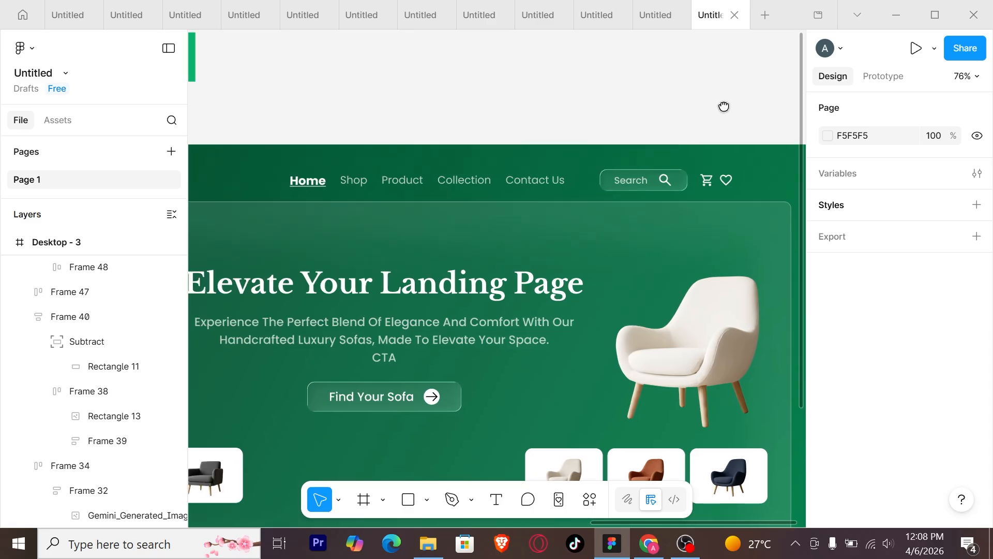
scroll(724, 107, "down", 6)
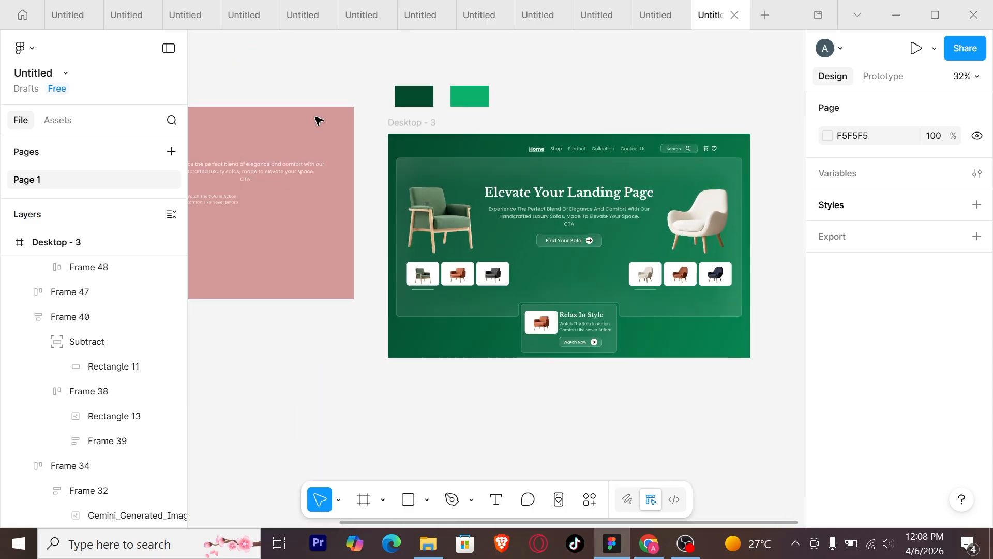
Move the Liceria logo from the pink frame into the upper-left corner of Desktop - 3, at about X 63, Y 44.
scroll(319, 121, "left", 5)
left_click_drag(228, 131, 613, 163)
scroll(711, 160, "up", 5)
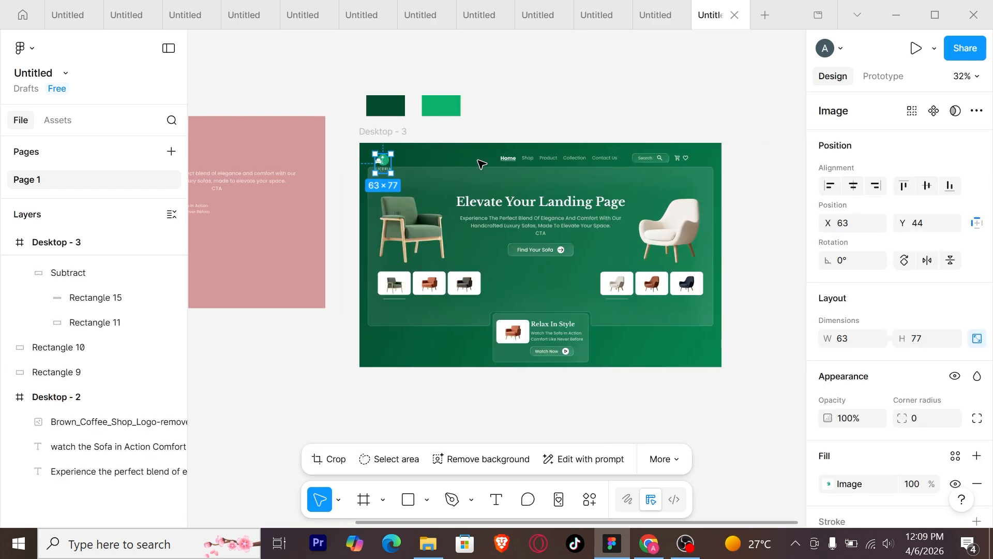
Combine the logo, the navigation links and the search and icon group in one horizontal auto layout.
scroll(477, 160, "down", 2)
left_click(552, 169, "shift")
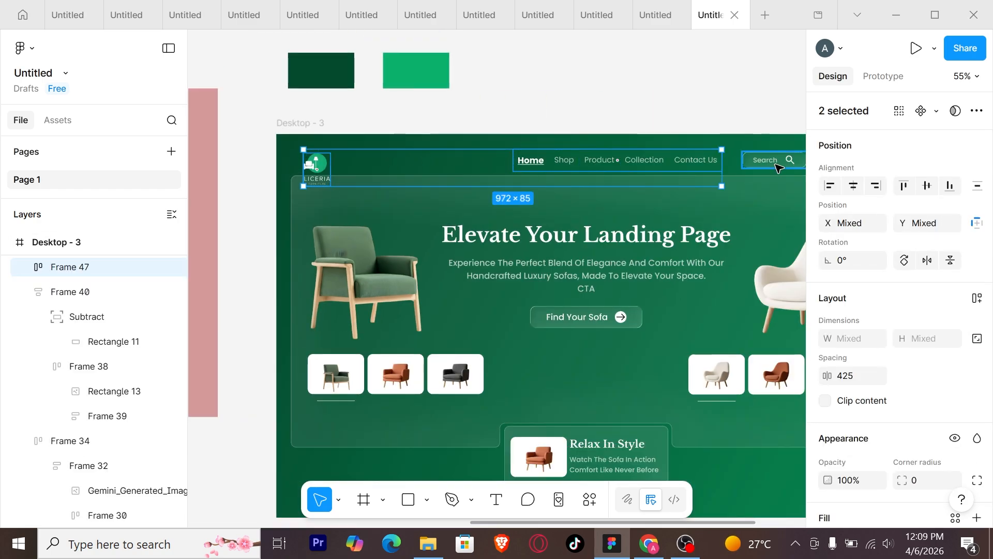
left_click(765, 160, "shift")
key("shift+a")
Centre the navigation bar horizontally in the Desktop - 3 frame and align it to the frame's top edge.
scroll(760, 148, "down", 2)
scroll(760, 148, "right", 5)
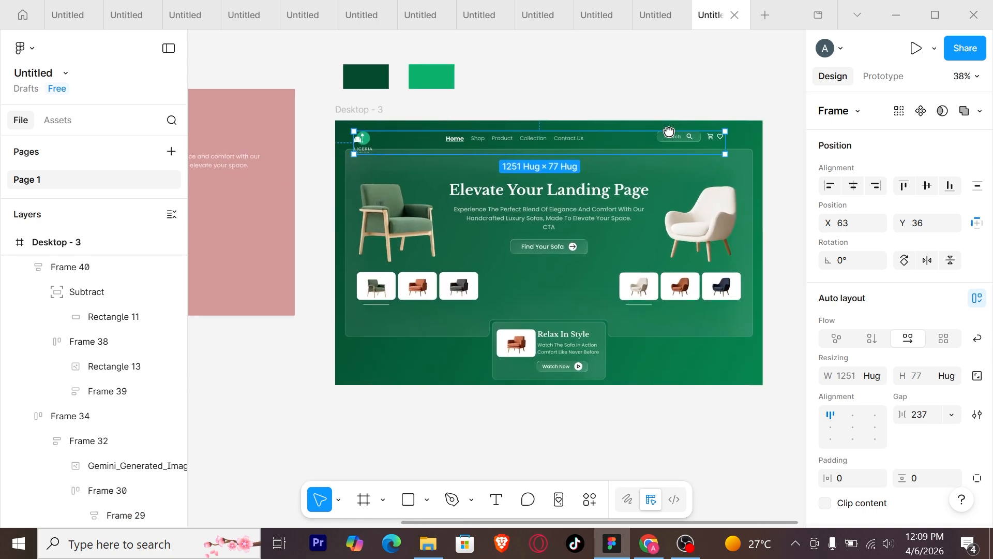
left_click(853, 185)
scroll(571, 138, "up", 2)
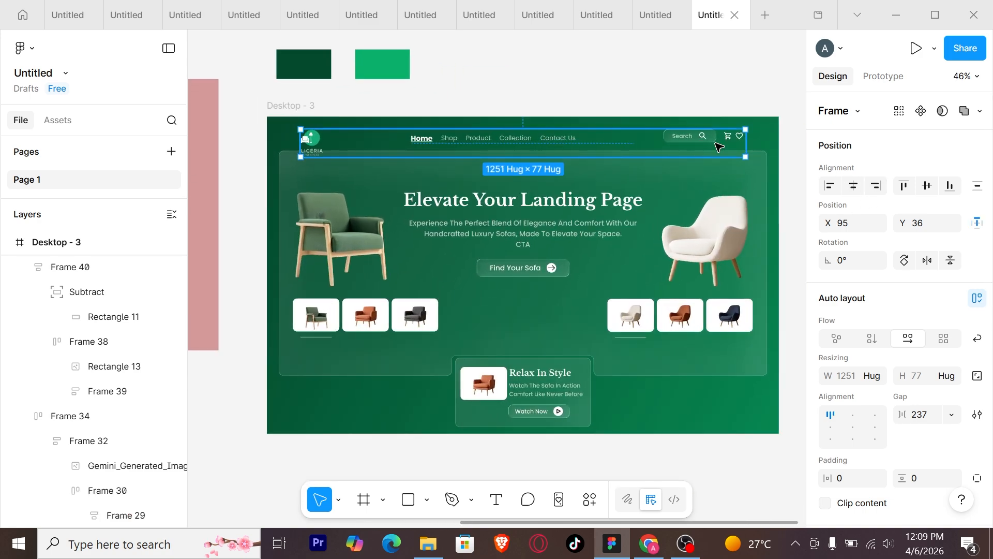
left_click(904, 185)
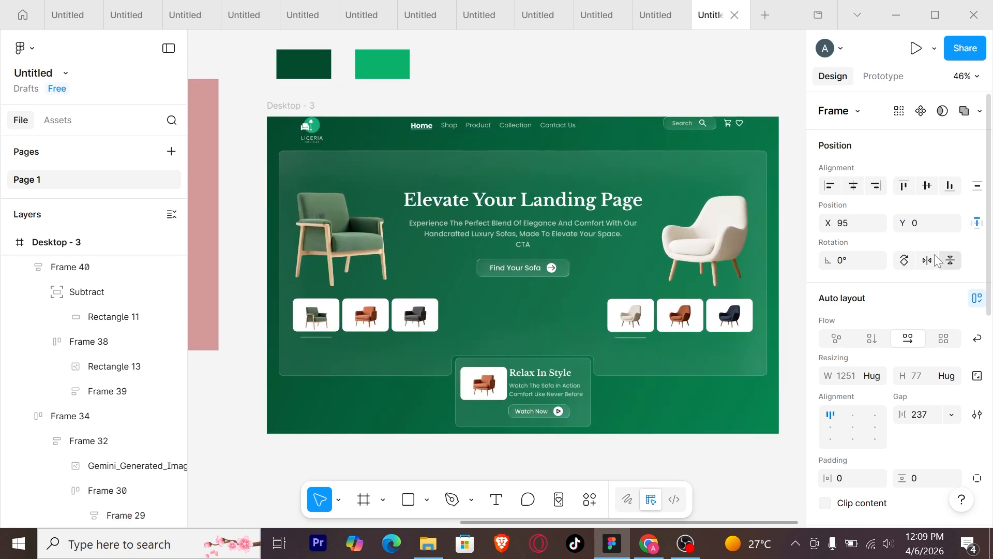
Set the navigation bar's width to 1440 and centre it horizontally in the frame again.
scroll(869, 295, "down", 4)
left_click(856, 145)
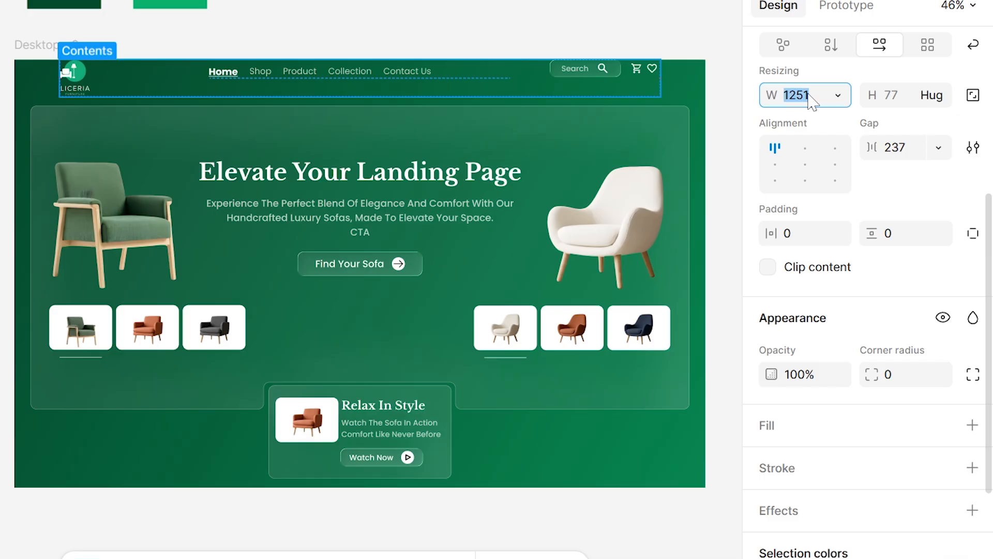
type("1440")
key("Return")
scroll(863, 77, "up", 5)
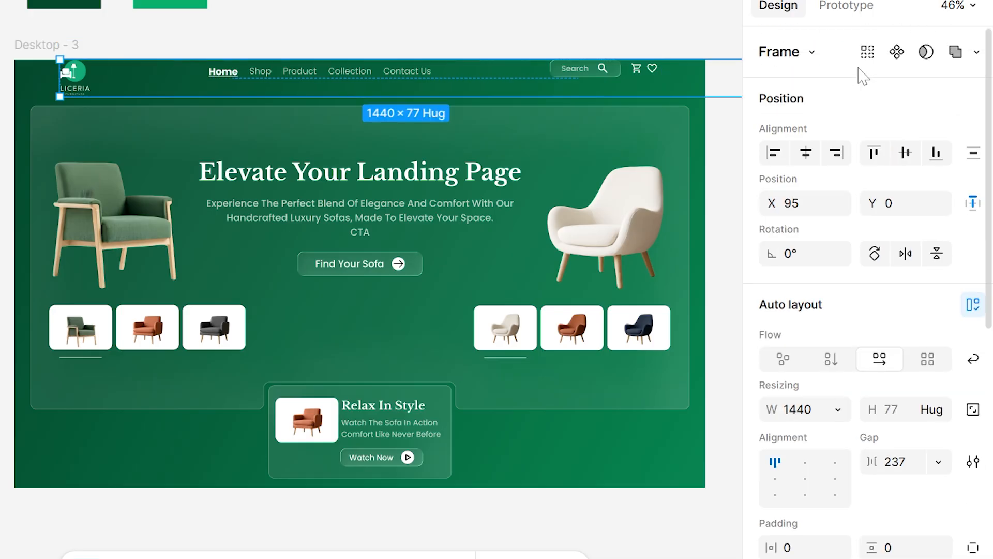
left_click(804, 154)
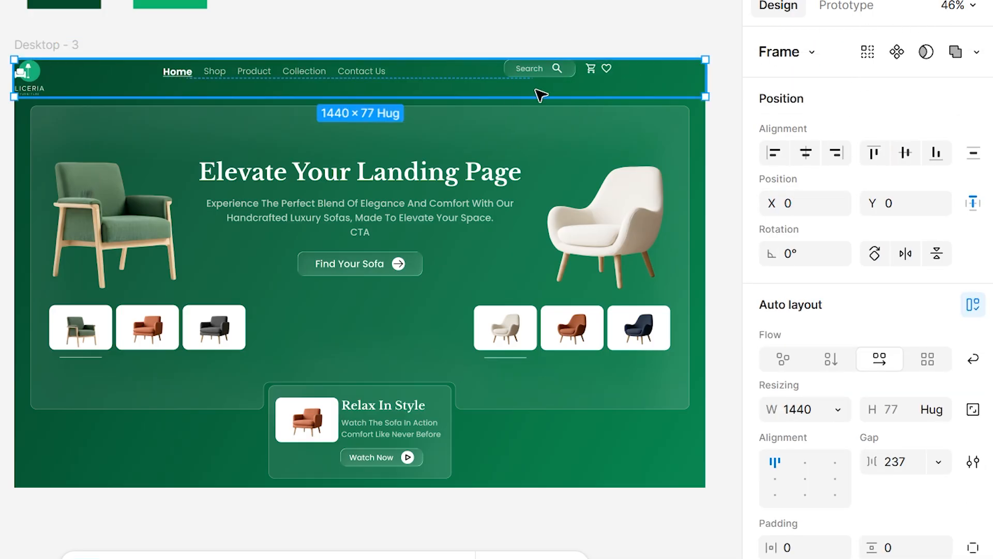
Increase the navigation bar's height to 96, centre its contents and widen the gap between items to 269.
left_click_drag(540, 95, 539, 104)
scroll(836, 357, "down", 2)
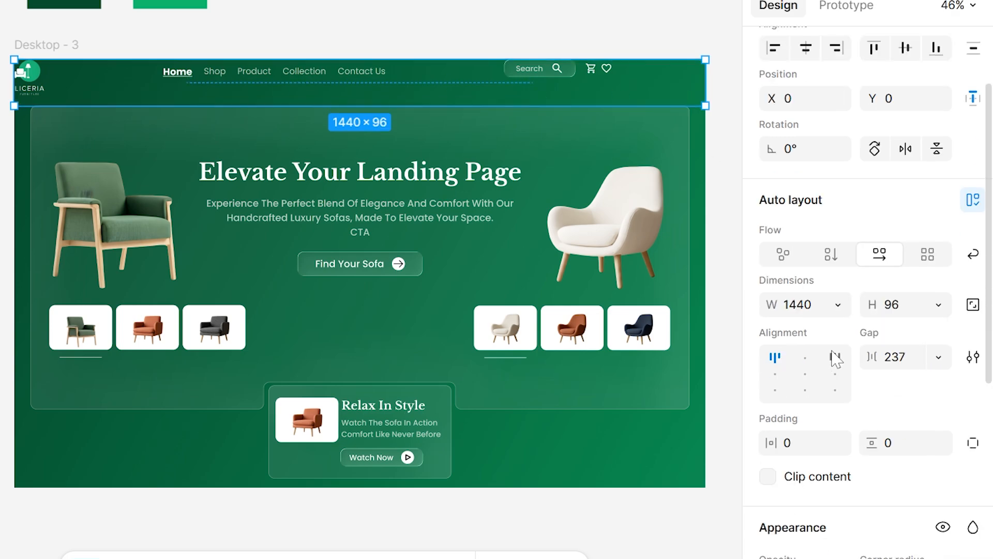
left_click(805, 374)
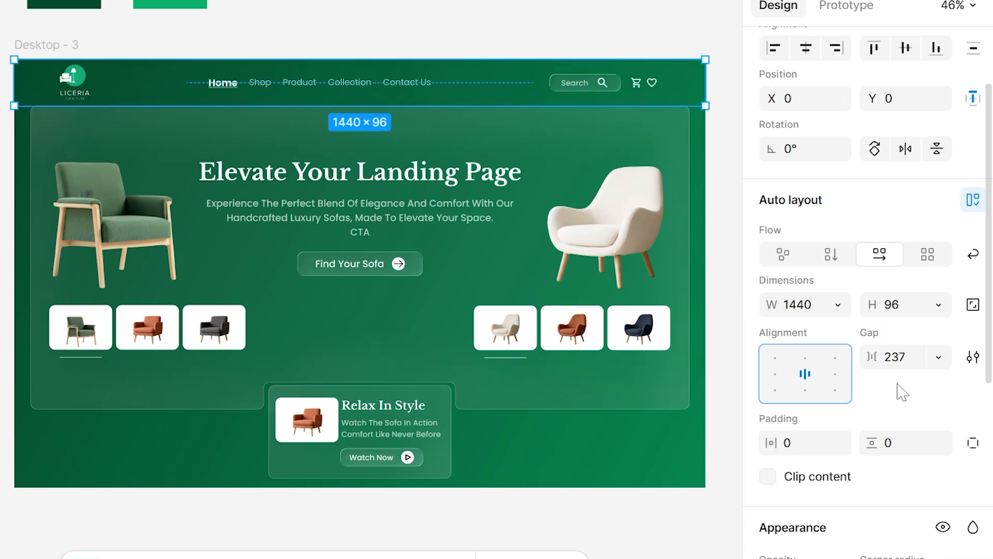
left_click_drag(873, 357, 939, 352)
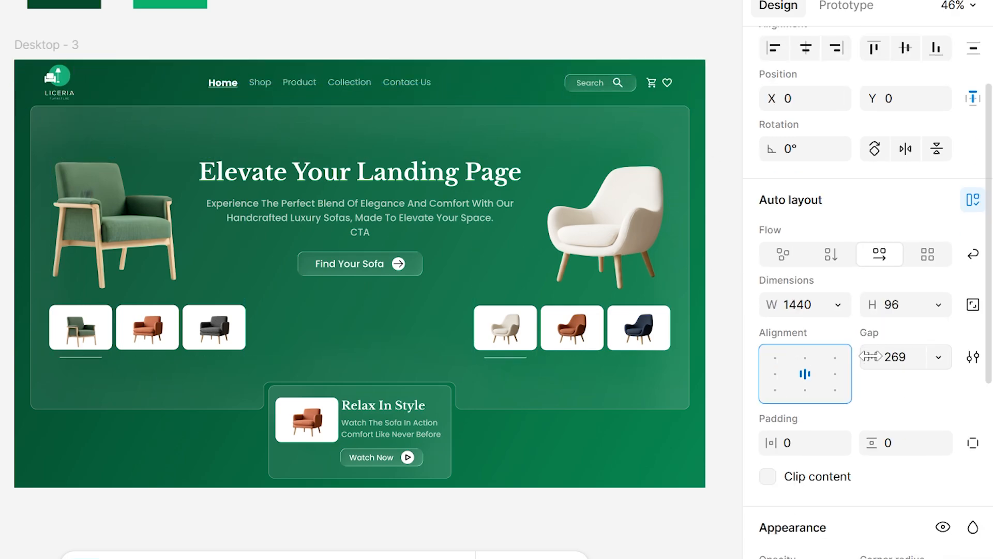
left_click(435, 50)
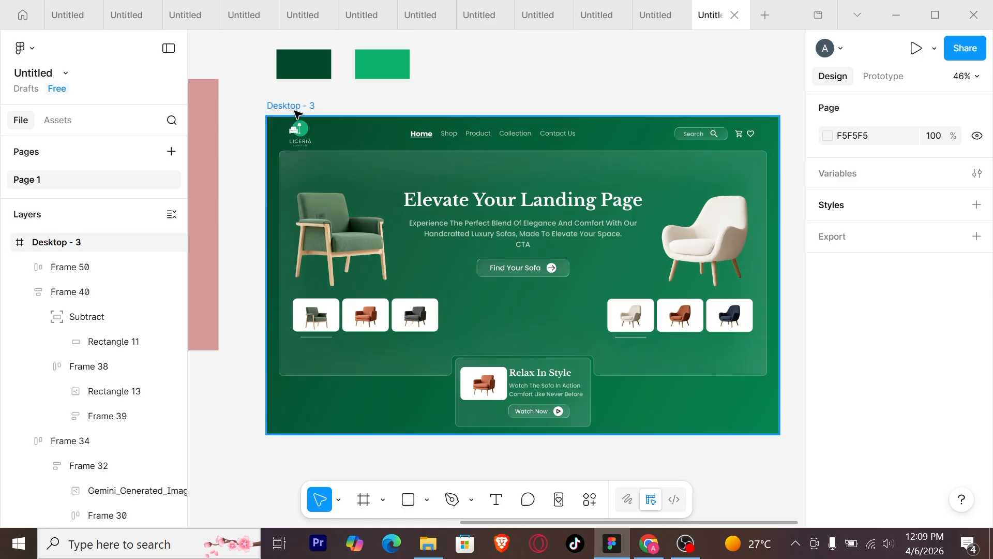
Duplicate the completed Desktop - 3 frame as a second desktop frame.
left_click(48, 47)
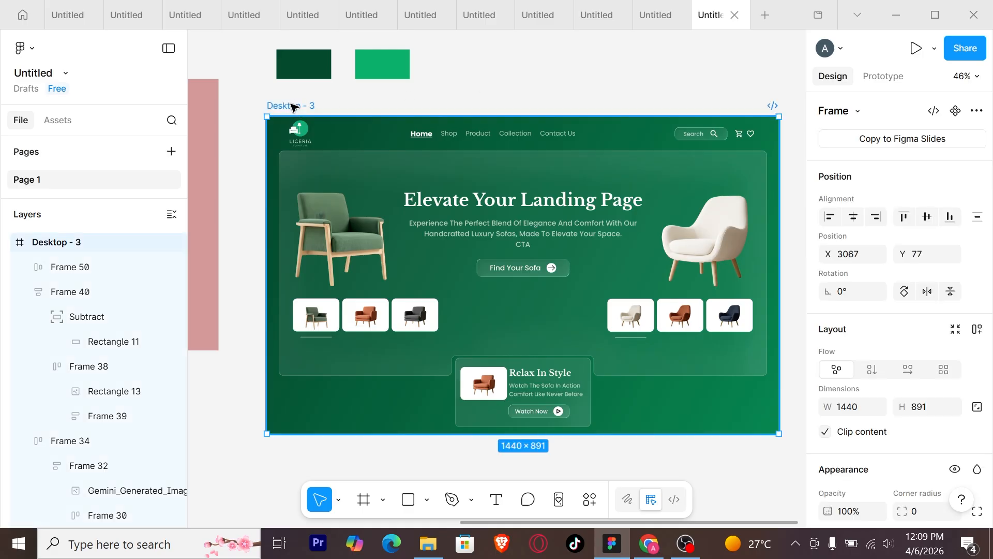
left_click_drag(673, 154, 694, 106)
left_click(690, 90)
scroll(627, 92, "left", 5)
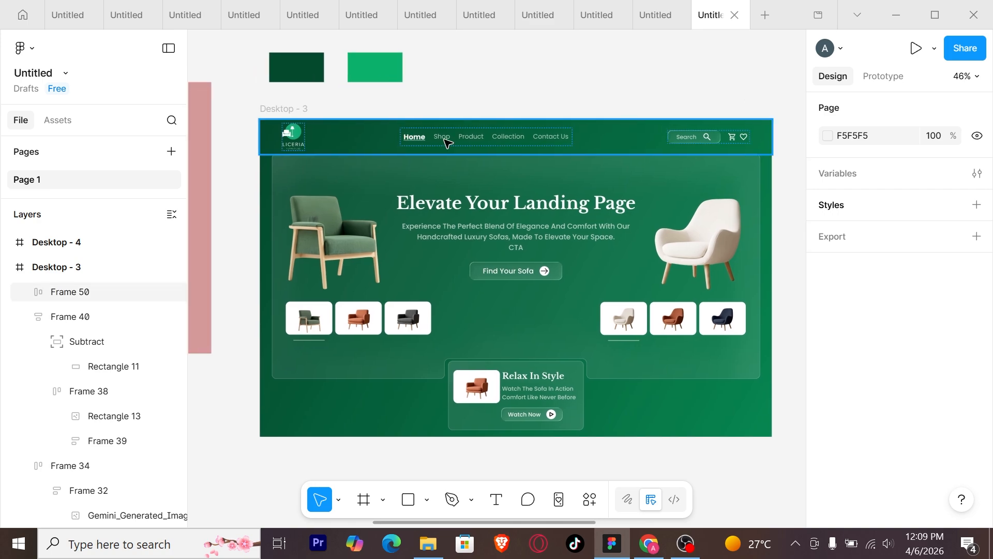
Move the navigation bar of Desktop - 3 straight up until it lies completely outside the frame's top edge.
left_click(448, 143)
key("Up")
key("Up")
key("Up")
key("Up")
key("Up")
key("Up")
key("Up")
key("Up")
key("Up")
key("Up")
key("Up")
key("Up")
key("Up")
key("Up")
key("Up")
key("Up")
key("Up")
key("Up")
key("Up")
key("Up")
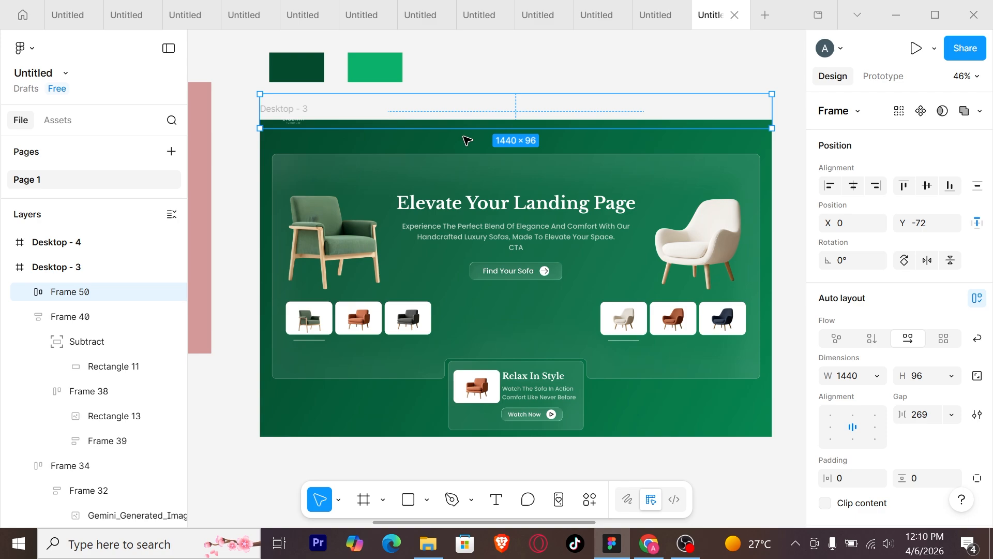
key("Up")
key("Up")
key("Up")
key("Up")
key("Up")
key("Up")
key("Up")
key("Up")
key("Up")
key("Up")
key("Up")
key("Up")
key("Up")
key("Up")
key("Up")
Ungroup the auto layout holding the green and white armchair groups so that each group is separate.
left_click(634, 255)
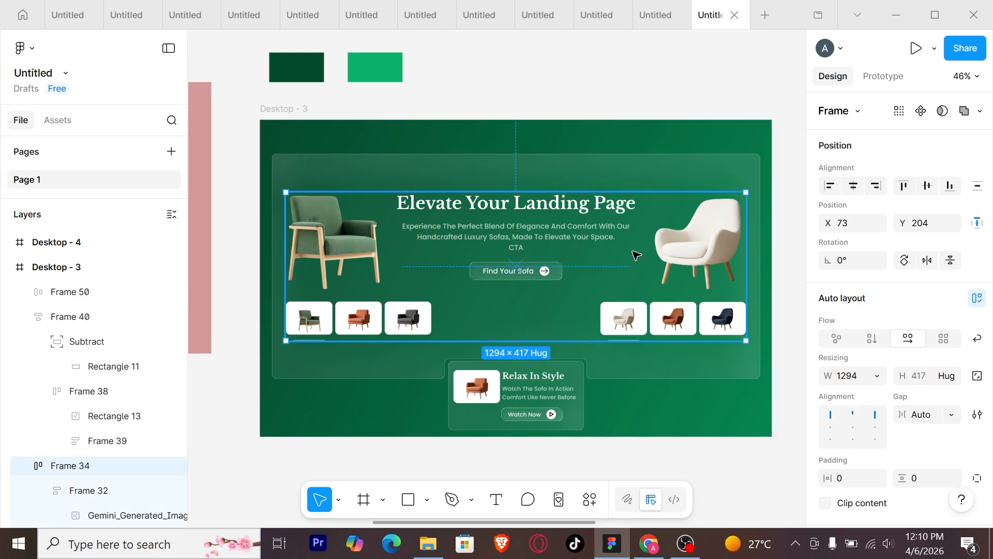
double_click(634, 255)
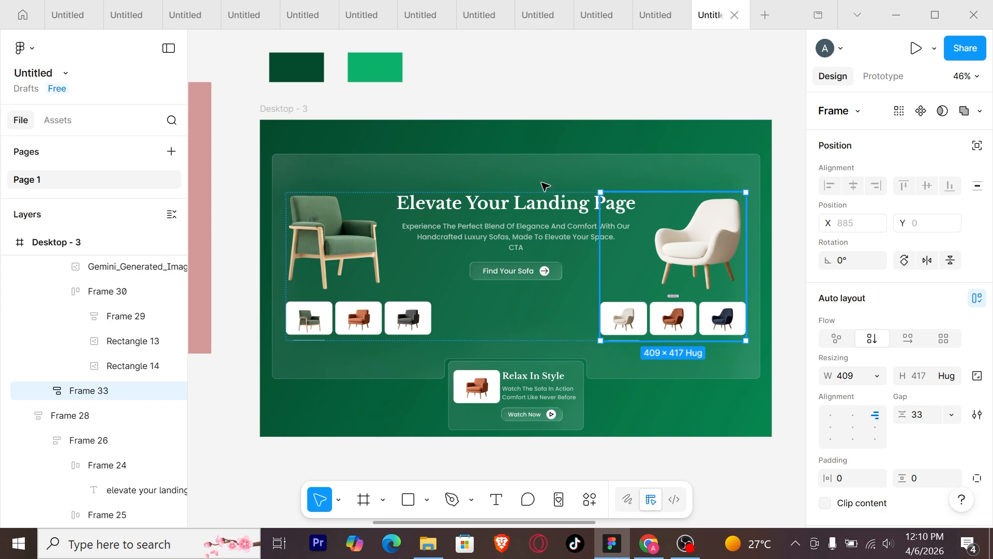
left_click(530, 150)
left_click(563, 267)
key("Return")
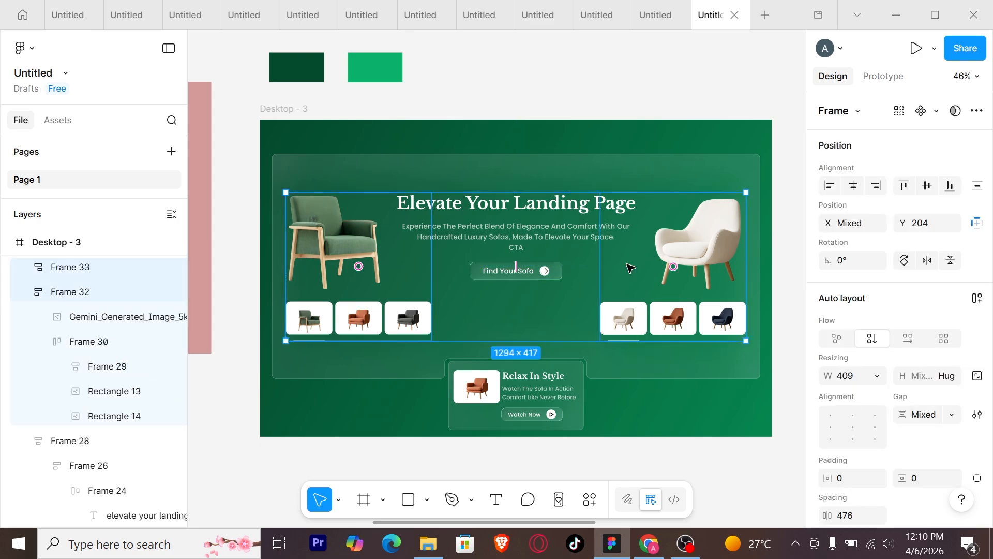
Move the white armchair group with its three thumbnails straight right until it lies completely outside Desktop - 3's right edge.
left_click(630, 264)
key("Right")
key("Right")
key("Right")
key("Right")
key("Right")
key("Right")
key("Right")
key("Right")
key("Right")
key("Right")
key("Right")
key("Right")
key("Right")
key("Right")
key("Right")
key("Right")
key("Right")
key("Right")
key("Right")
key("Right")
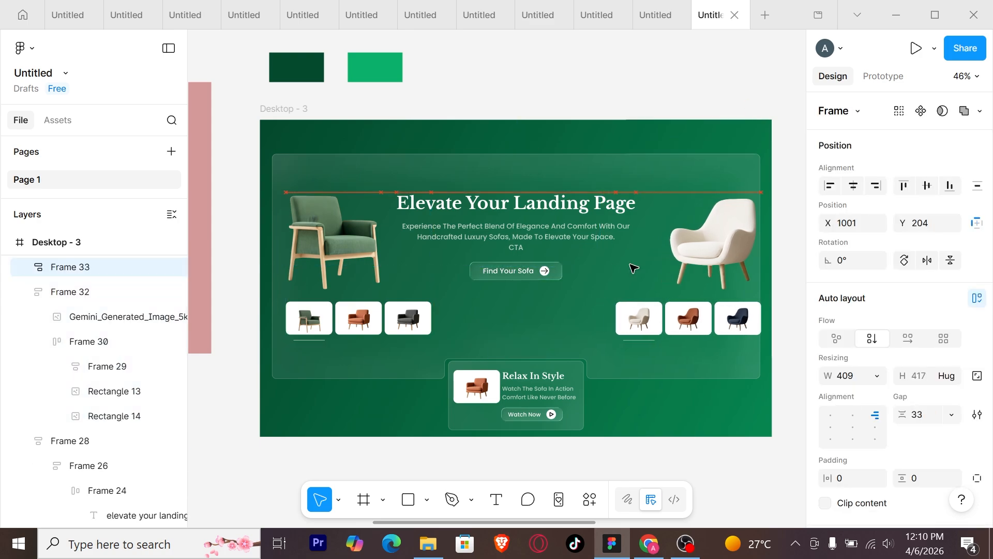
key("Right")
key("Right")
key("Right")
key("Right")
key("Right")
key("Right")
key("Right")
key("Right")
key("Right")
key("Right")
key("Right")
key("Right")
key("Right")
key("Right")
key("Right")
key("Right")
key("Right")
key("Right")
key("Right")
key("Right")
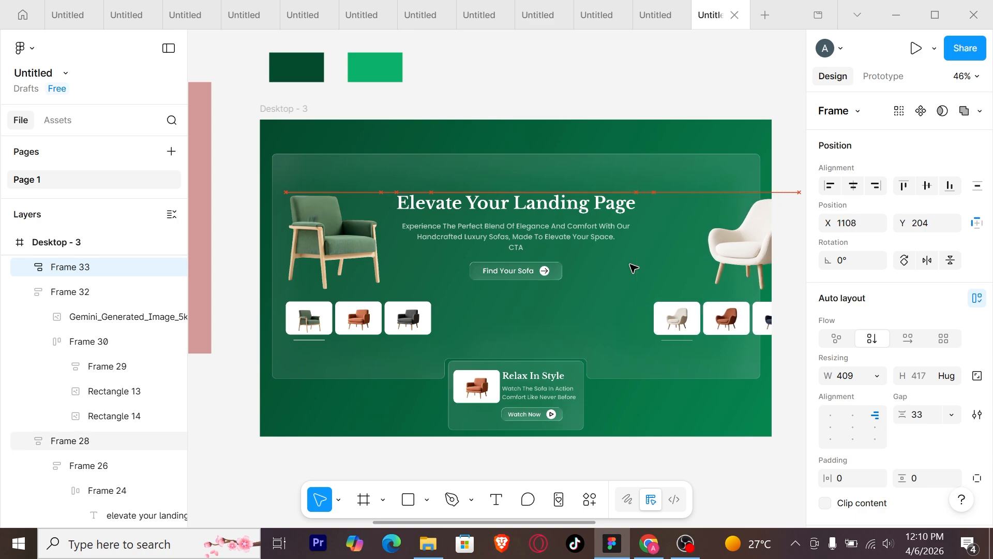
key("Right")
key("Right")
key("Right")
key("Right")
key("Right")
key("Right")
key("Right")
key("Right")
key("Right")
key("Right")
key("Right")
key("Right")
key("Right")
key("Right")
key("Right")
key("Right")
key("Right")
key("Right")
key("Right")
key("Right")
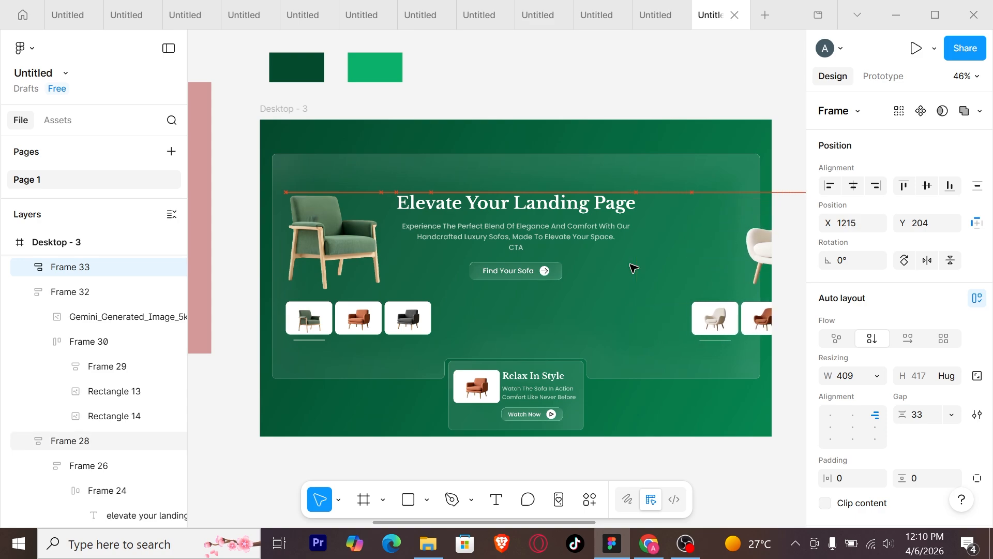
key("Right")
key("Right")
key("Right")
key("Right")
key("Right")
key("Right")
key("Right")
key("Right")
key("Right")
key("Right")
key("Right")
key("Right")
key("Right")
key("Right")
key("Right")
key("Right")
key("Right")
key("Right")
key("Right")
key("Right")
key("Right")
key("Right")
key("Right")
key("Right")
key("Right")
key("Right")
key("Right")
key("Right")
key("Right")
key("Right")
key("Right")
key("Right")
key("Right")
key("Right")
key("Right")
key("Right")
key("Right")
key("Right")
key("Right")
key("Right")
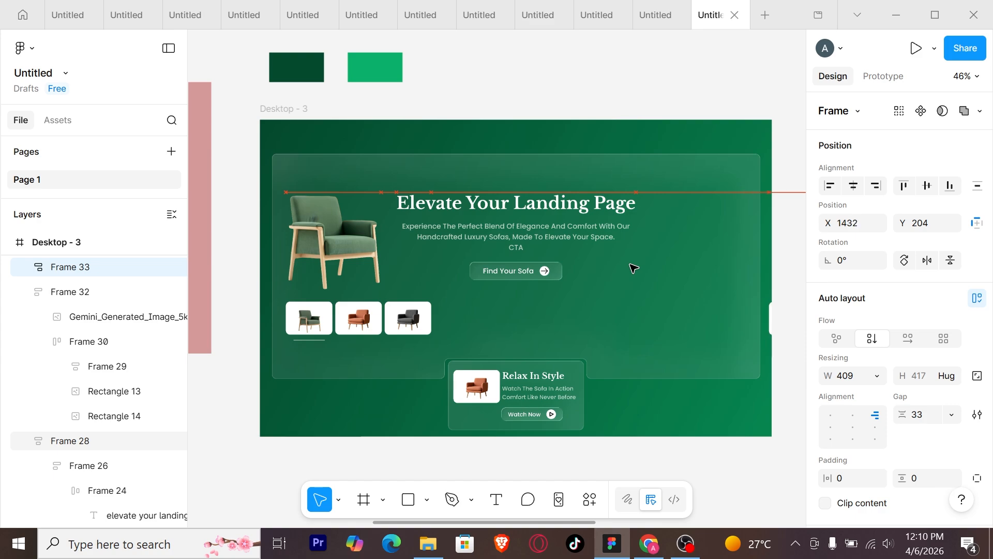
Move the green armchair group with its three thumbnails straight left to X -418, completely outside Desktop - 3's left edge.
left_click(310, 264)
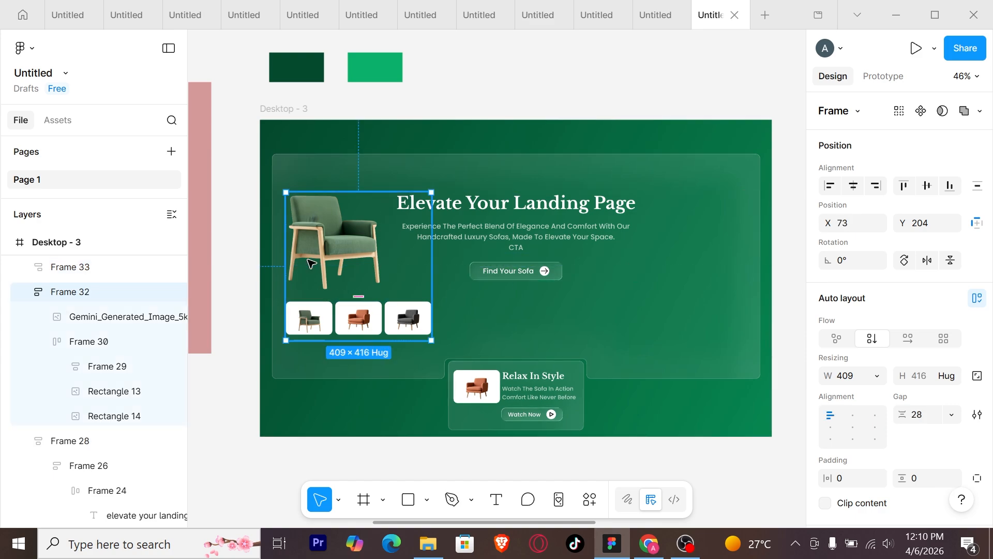
key("Left")
key("Left")
key("Left")
key("Left")
key("Left")
key("Left")
key("Left")
key("Left")
key("Left")
key("Left")
key("Left")
key("Left")
key("Left")
key("Left")
key("Left")
key("Left")
key("Left")
key("Left")
key("Left")
key("Left")
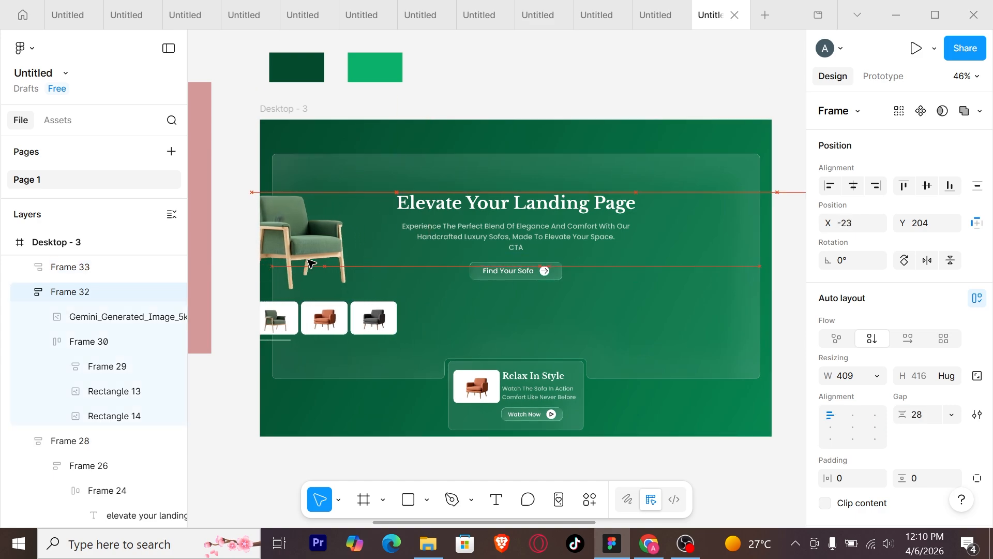
key("Left")
key("Left")
key("Left")
key("Left")
key("Left")
key("Left")
key("Left")
key("Left")
key("Left")
key("Left")
key("Left")
key("Left")
key("Left")
key("Left")
key("Left")
key("Left")
key("Left")
key("Left")
key("Left")
key("Left")
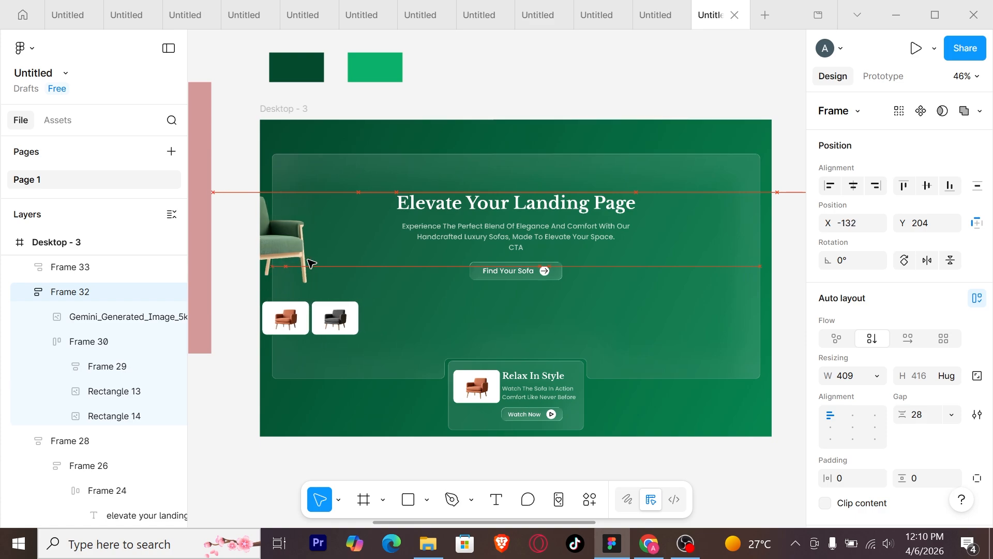
key("Left")
key("Left")
key("Left")
key("Left")
key("Left")
key("Left")
key("Left")
key("Left")
key("Left")
key("Left")
key("Left")
key("Left")
key("Left")
key("Left")
key("Left")
key("Left")
key("Left")
key("Left")
key("Left")
key("Left")
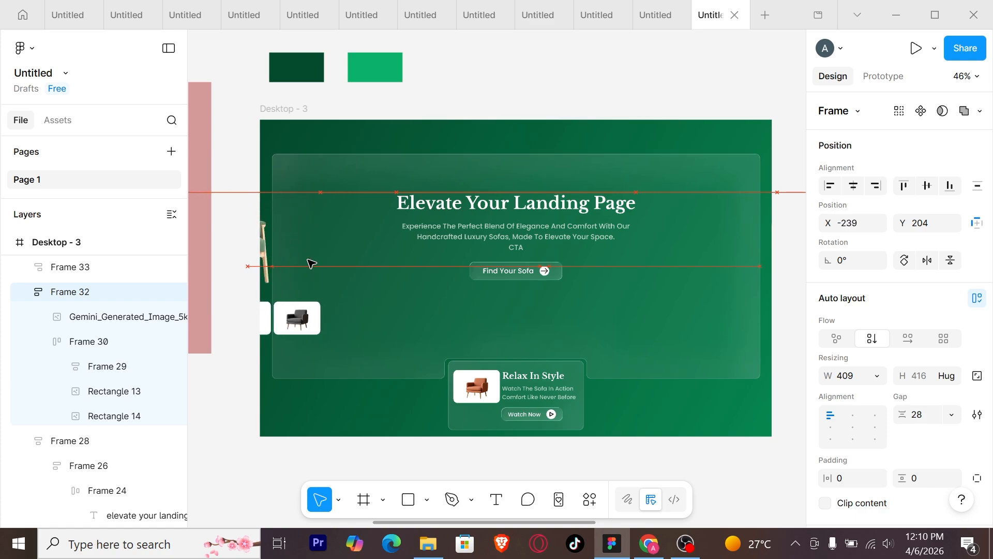
key("Left")
key("Left")
key("Left")
key("Left")
key("Left")
key("Left")
key("Left")
key("Left")
key("Left")
key("Left")
key("Left")
key("Left")
key("Left")
key("Left")
key("Left")
key("Left")
key("Left")
key("Left")
key("Left")
key("Left")
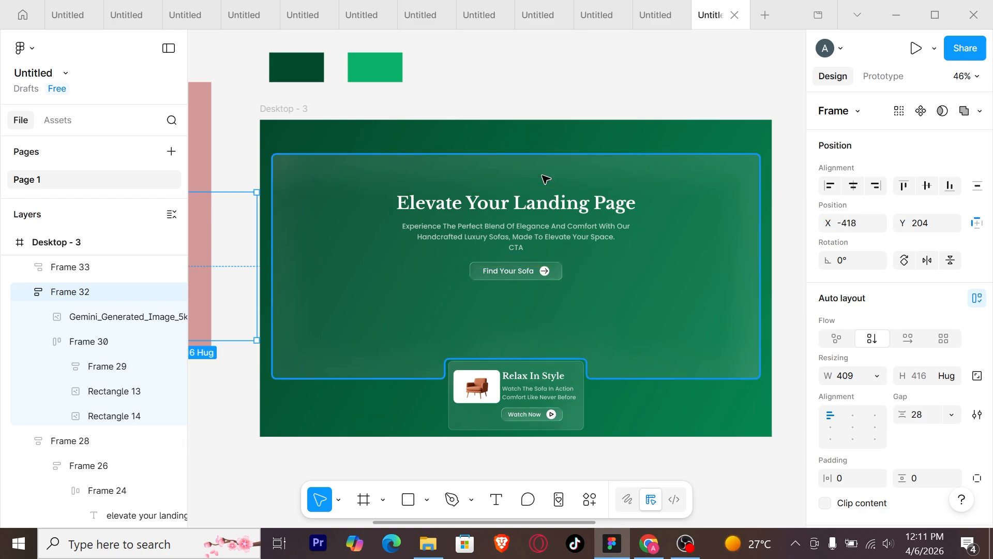
Move the headline, description and Find Your Sofa text group straight up to Y -252, completely outside Desktop - 3's top edge.
left_click(546, 211)
key("Up")
key("Up")
key("Up")
key("Up")
key("Up")
key("Up")
key("Up")
key("Up")
key("Up")
key("Up")
key("Up")
key("Up")
key("Up")
key("Up")
key("Up")
key("Up")
key("Up")
key("Up")
key("Up")
key("Up")
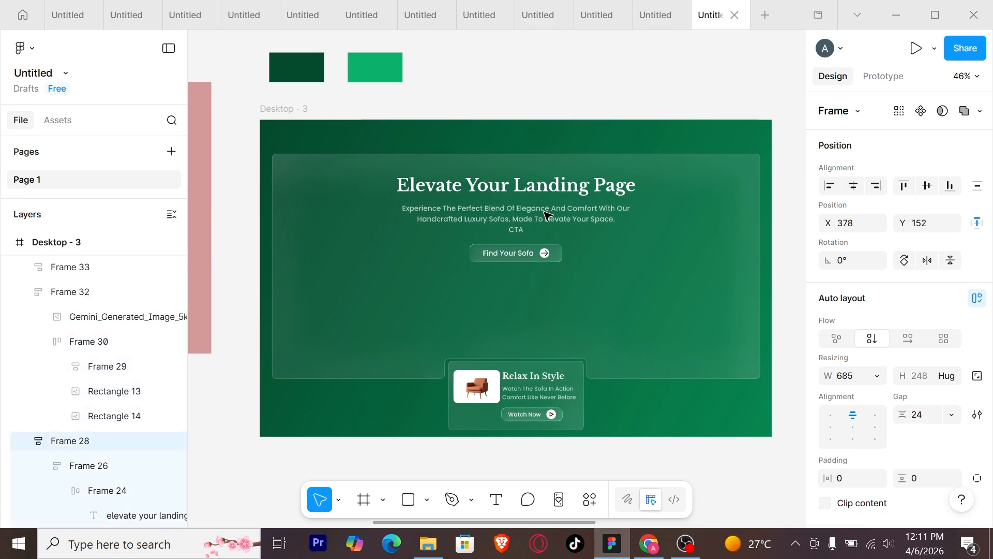
key("Up")
key("Up")
key("Up")
key("Up")
key("Up")
key("Up")
key("Up")
key("Up")
key("Up")
key("Up")
key("Up")
key("Up")
key("Up")
key("Up")
key("Up")
key("Up")
key("Up")
key("Up")
key("Up")
key("Up")
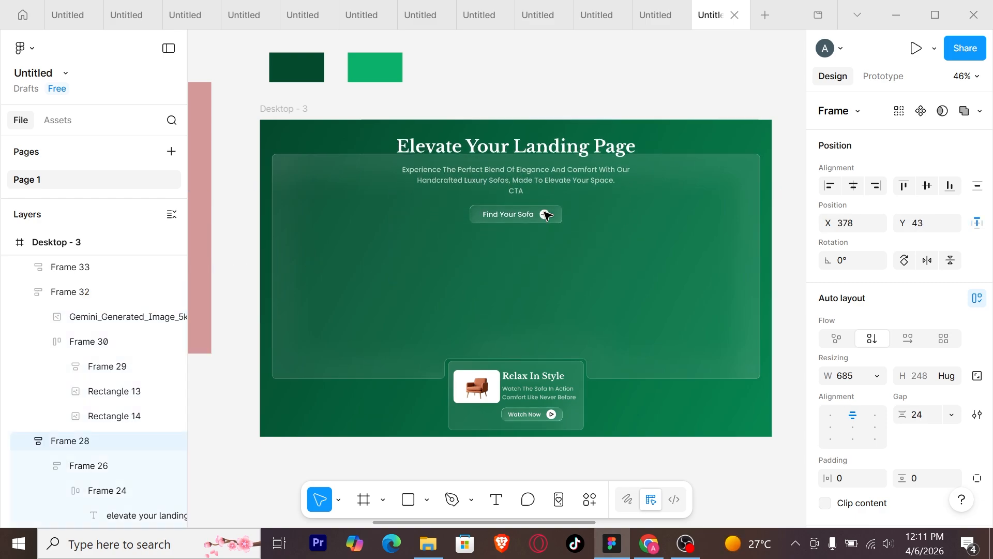
key("Up")
key("Up")
key("Up")
key("Up")
key("Up")
key("Up")
key("Up")
key("Up")
key("Up")
key("Up")
key("Up")
key("Up")
key("Up")
key("Up")
key("Up")
key("Up")
key("Up")
key("Up")
key("Up")
key("Up")
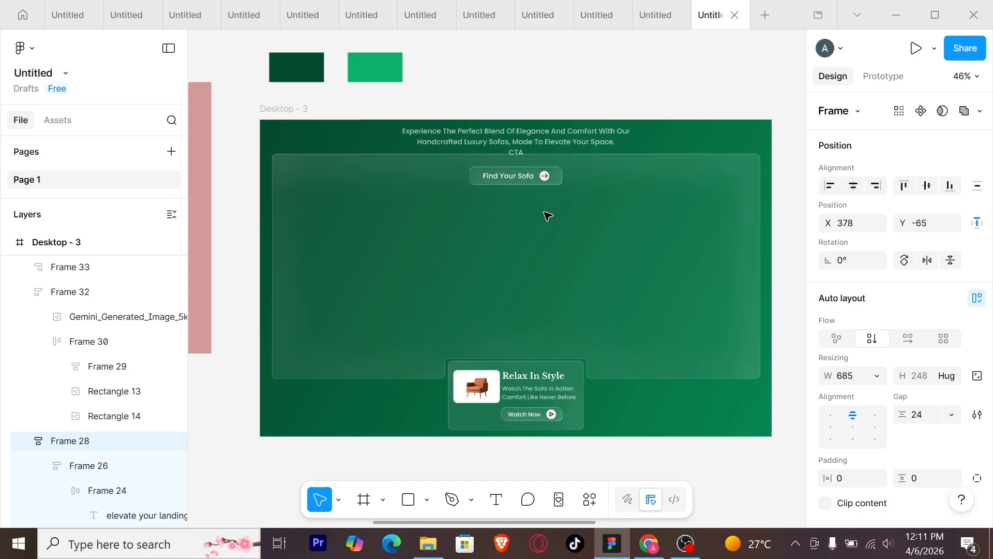
key("Up")
key("Up")
key("Up")
key("Up")
key("Up")
key("Up")
key("Up")
key("Up")
key("Up")
key("Up")
key("Up")
key("Up")
key("Up")
key("Up")
key("Up")
key("Up")
key("Up")
key("Up")
key("Up")
key("Up")
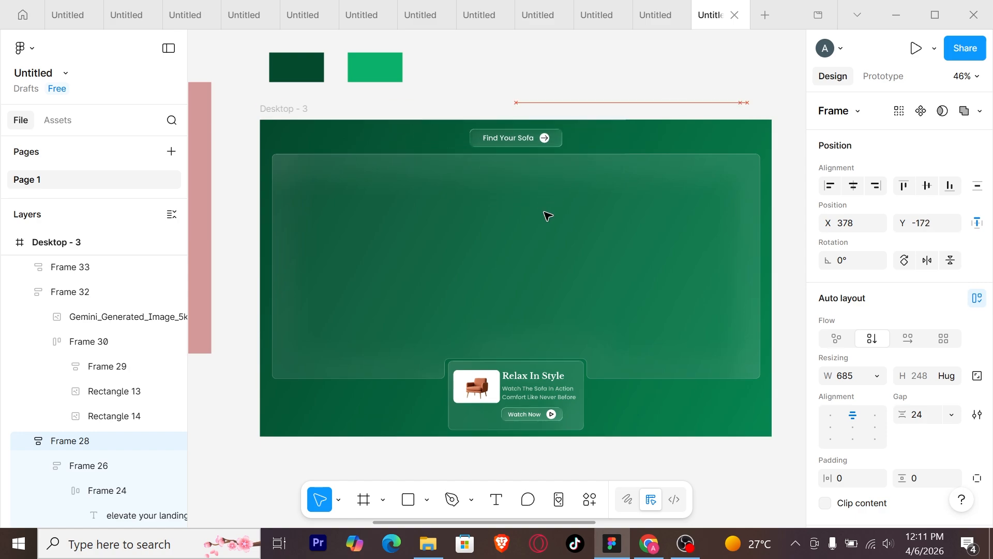
key("Up")
key("Up")
key("Up")
key("Up")
key("Up")
key("Up")
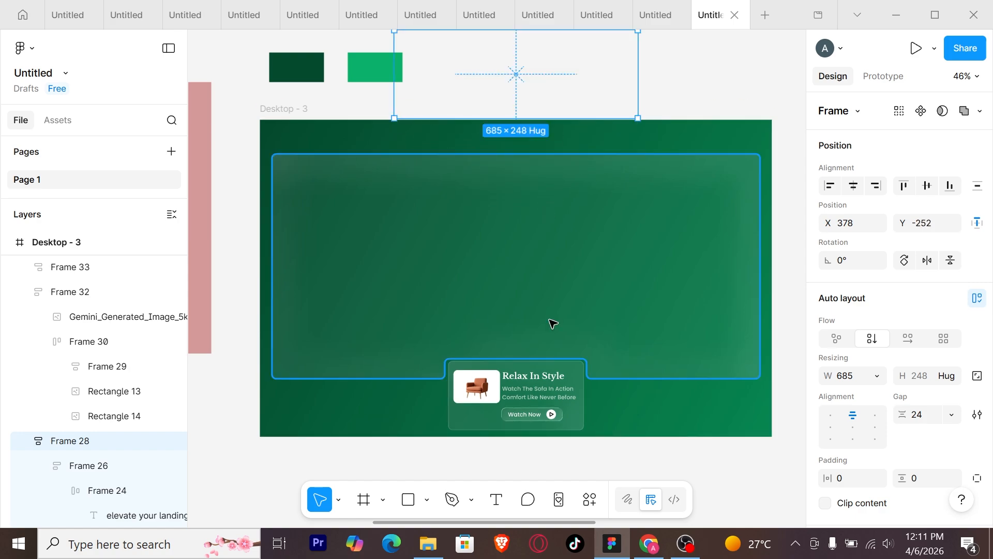
Move the Relax In Style card straight down until it lies completely outside Desktop - 3's bottom edge.
left_click(549, 392)
key("Down")
key("Down")
key("Down")
key("Down")
key("Down")
key("Down")
key("Down")
key("Down")
key("Down")
key("Down")
key("Down")
key("Down")
key("Down")
key("Down")
key("Down")
key("Down")
key("Down")
key("Down")
key("Down")
key("Down")
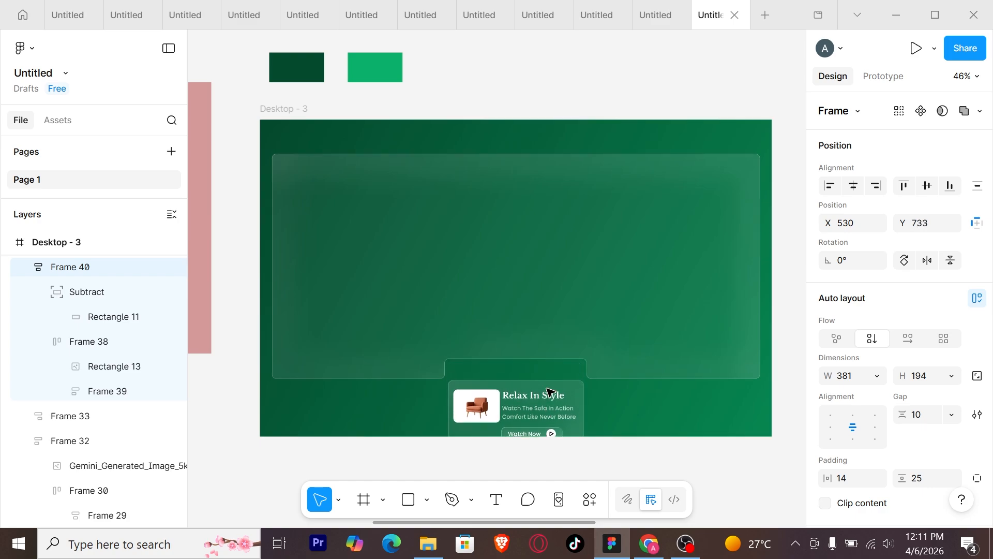
key("Down")
key("Down")
key("Down")
key("Down")
key("Down")
key("Down")
key("Down")
key("Down")
key("Down")
key("Down")
key("Down")
key("Down")
key("Down")
key("Down")
key("Down")
key("Down")
key("Down")
key("Down")
key("Down")
key("Down")
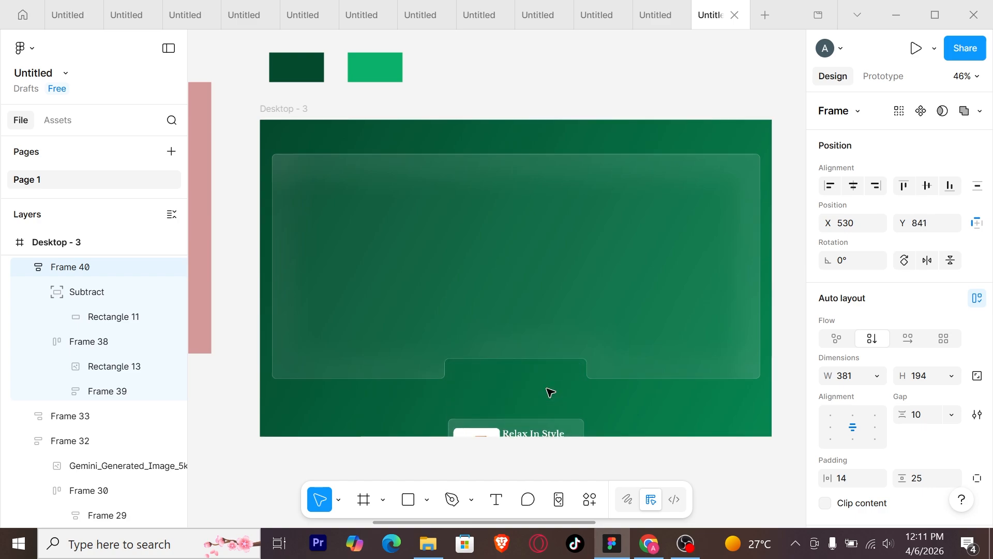
Select the whole Desktop - 3 frame and show its prototype settings.
left_click(291, 109)
left_click(888, 78)
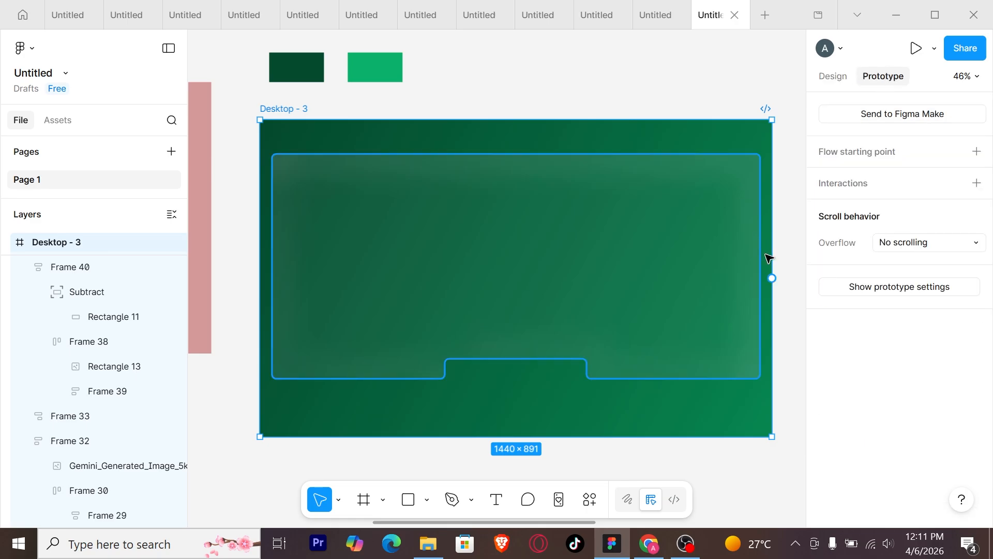